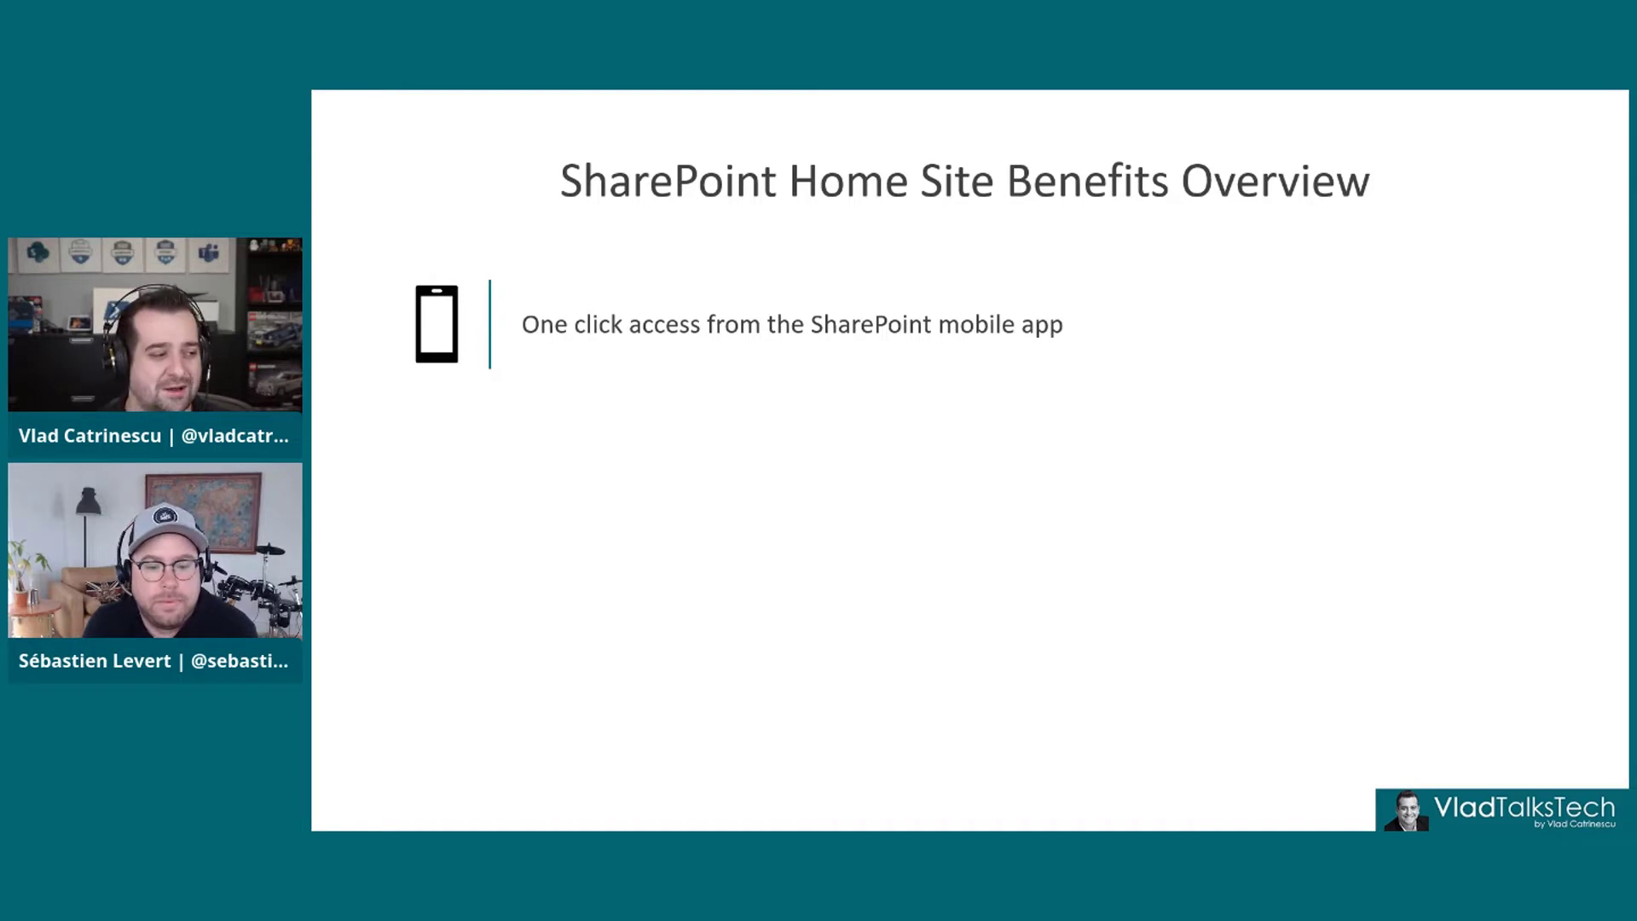
Reveal the tenant-wide search scope bullet on the benefits slide
key(Right)
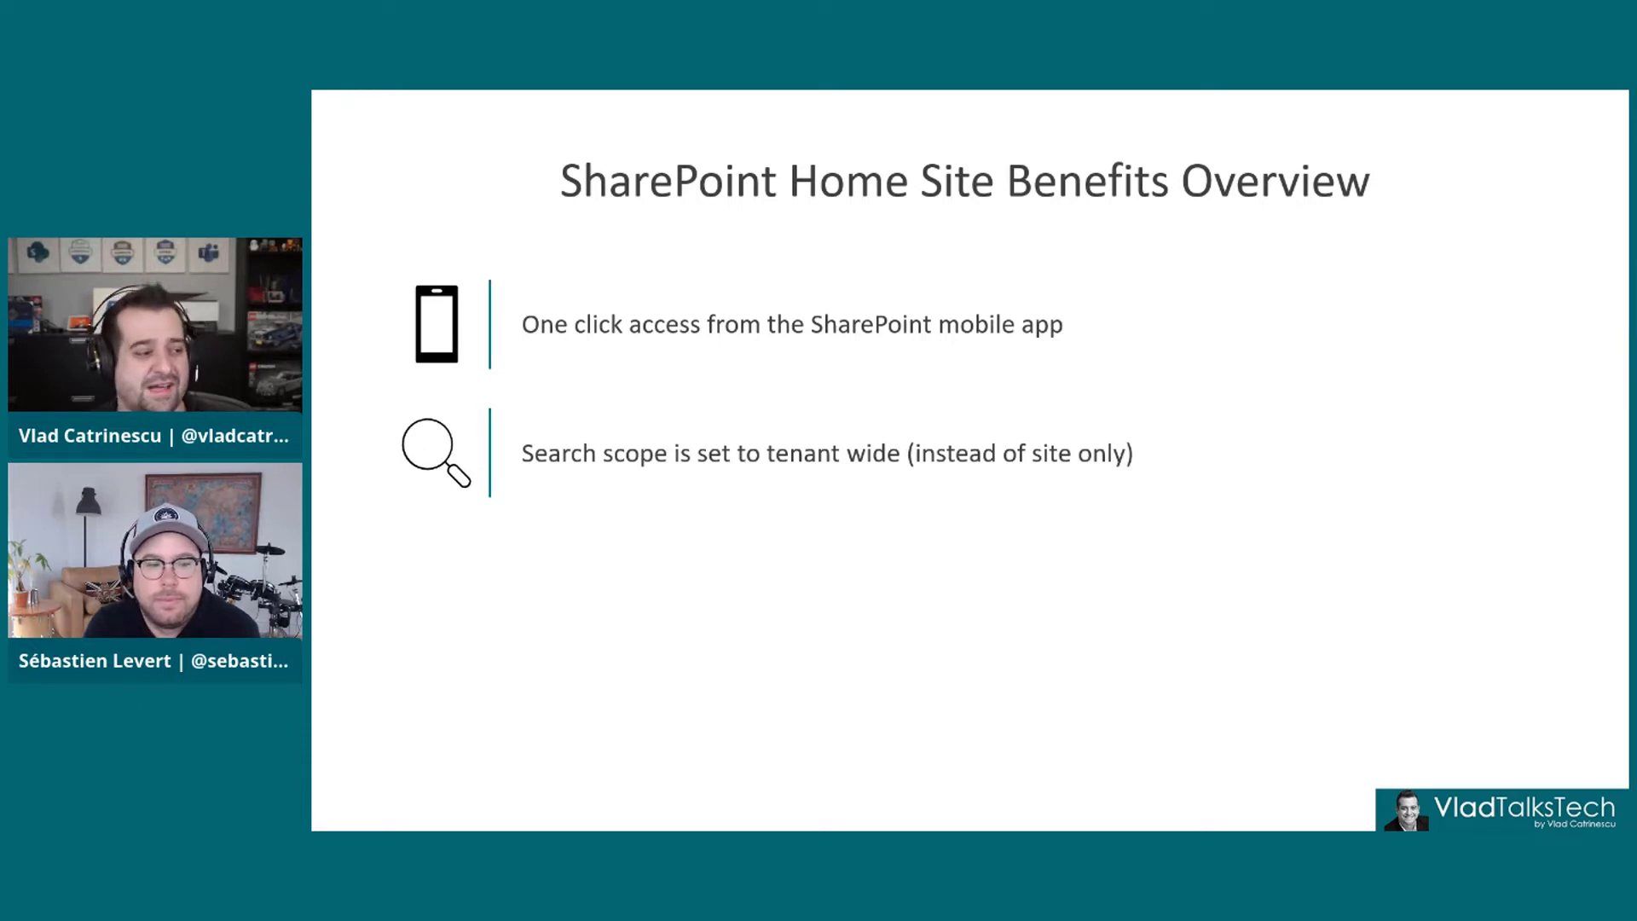
Reveal the third bullet, the site set as an organizational news site
key(Right)
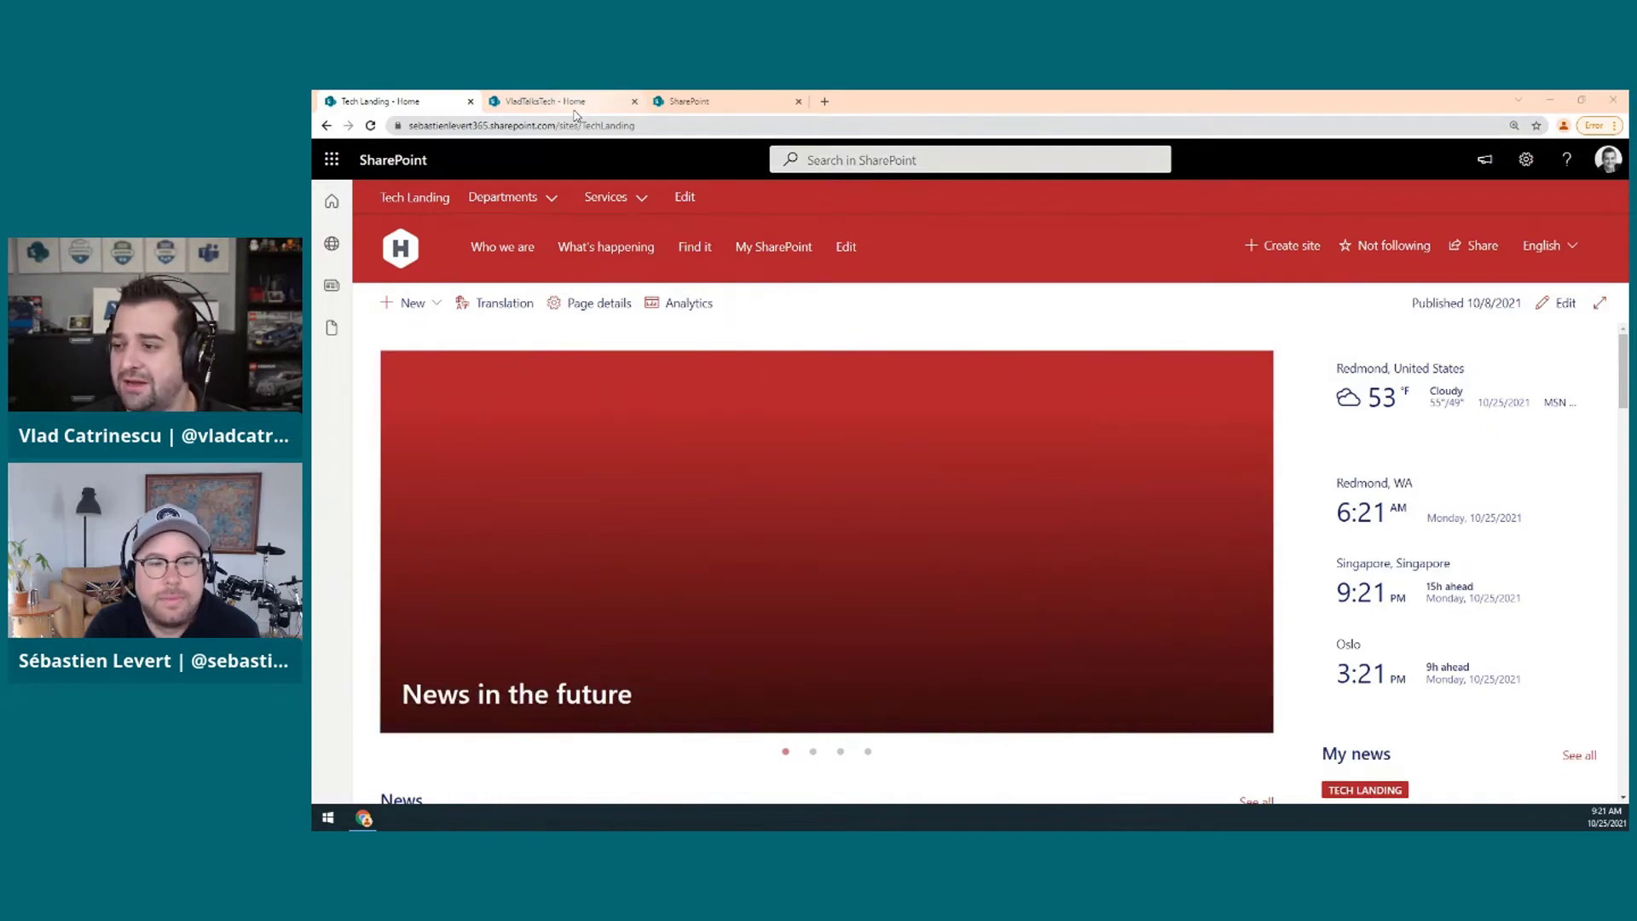
click(564, 100)
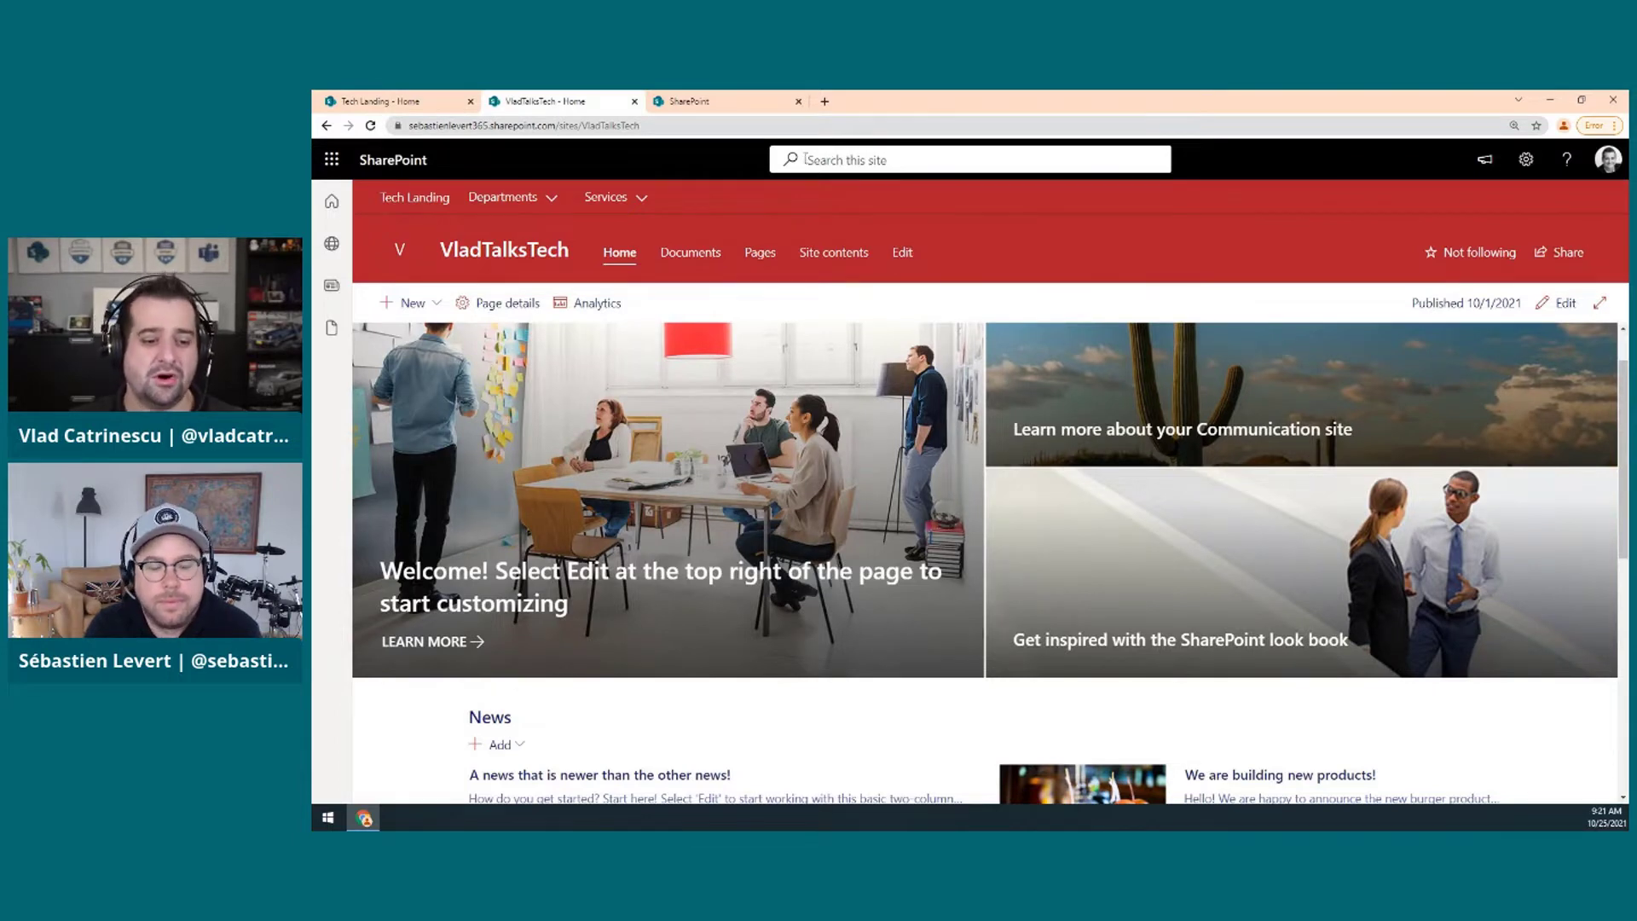
click(407, 101)
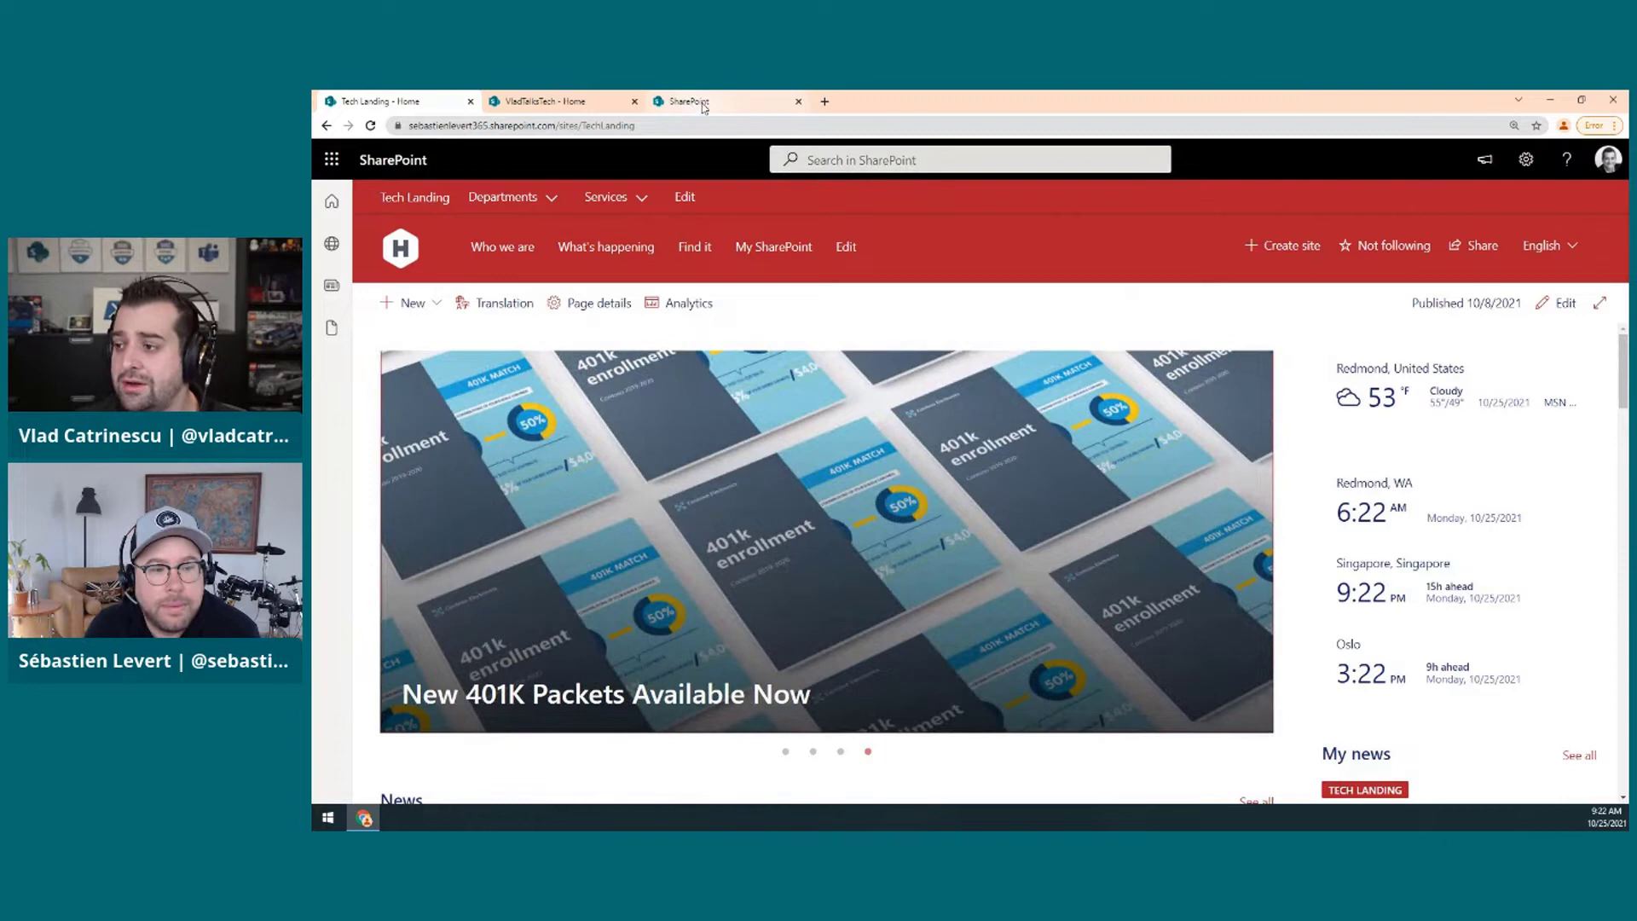
click(703, 103)
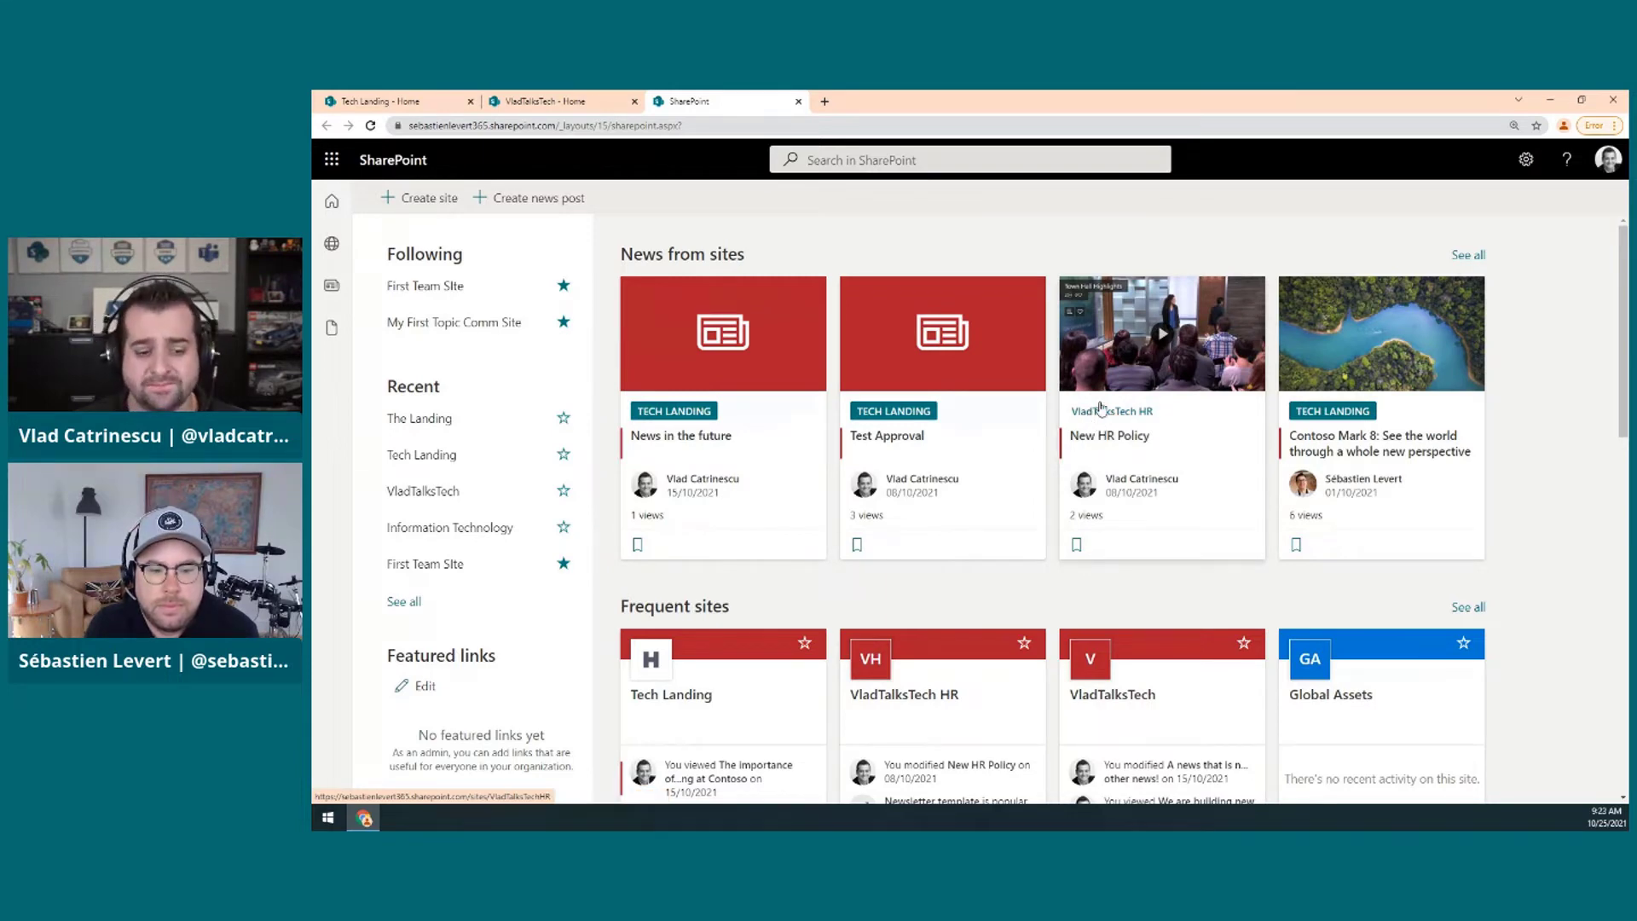
Go back to the Tech Landing home page and scroll down to its News section
click(392, 100)
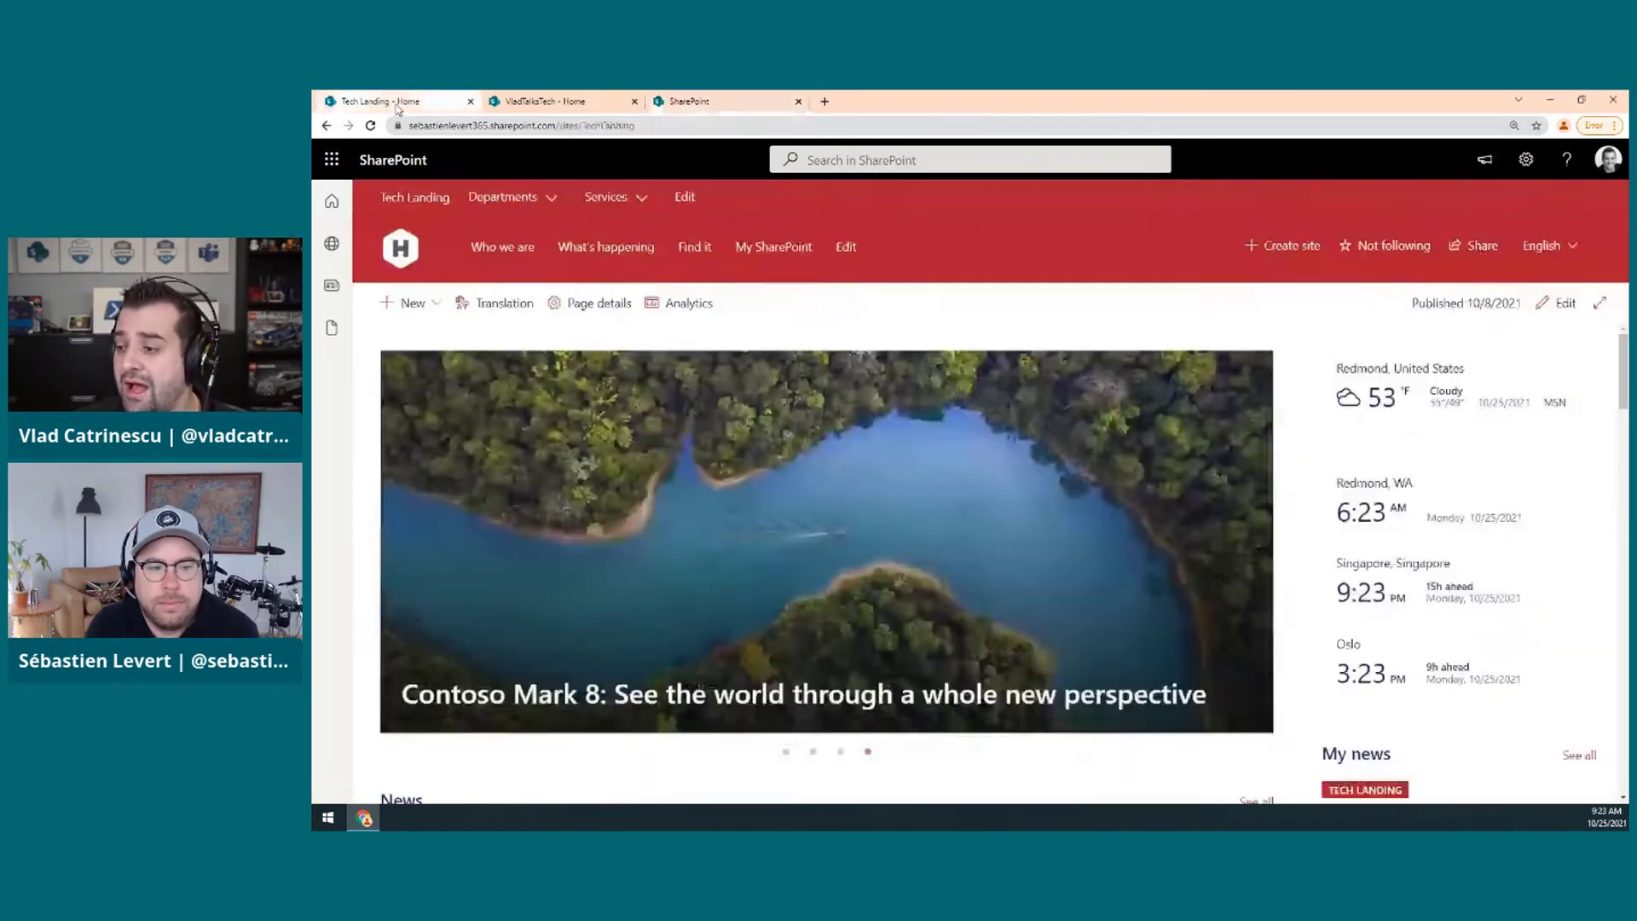
scroll(810, 444, down, 4)
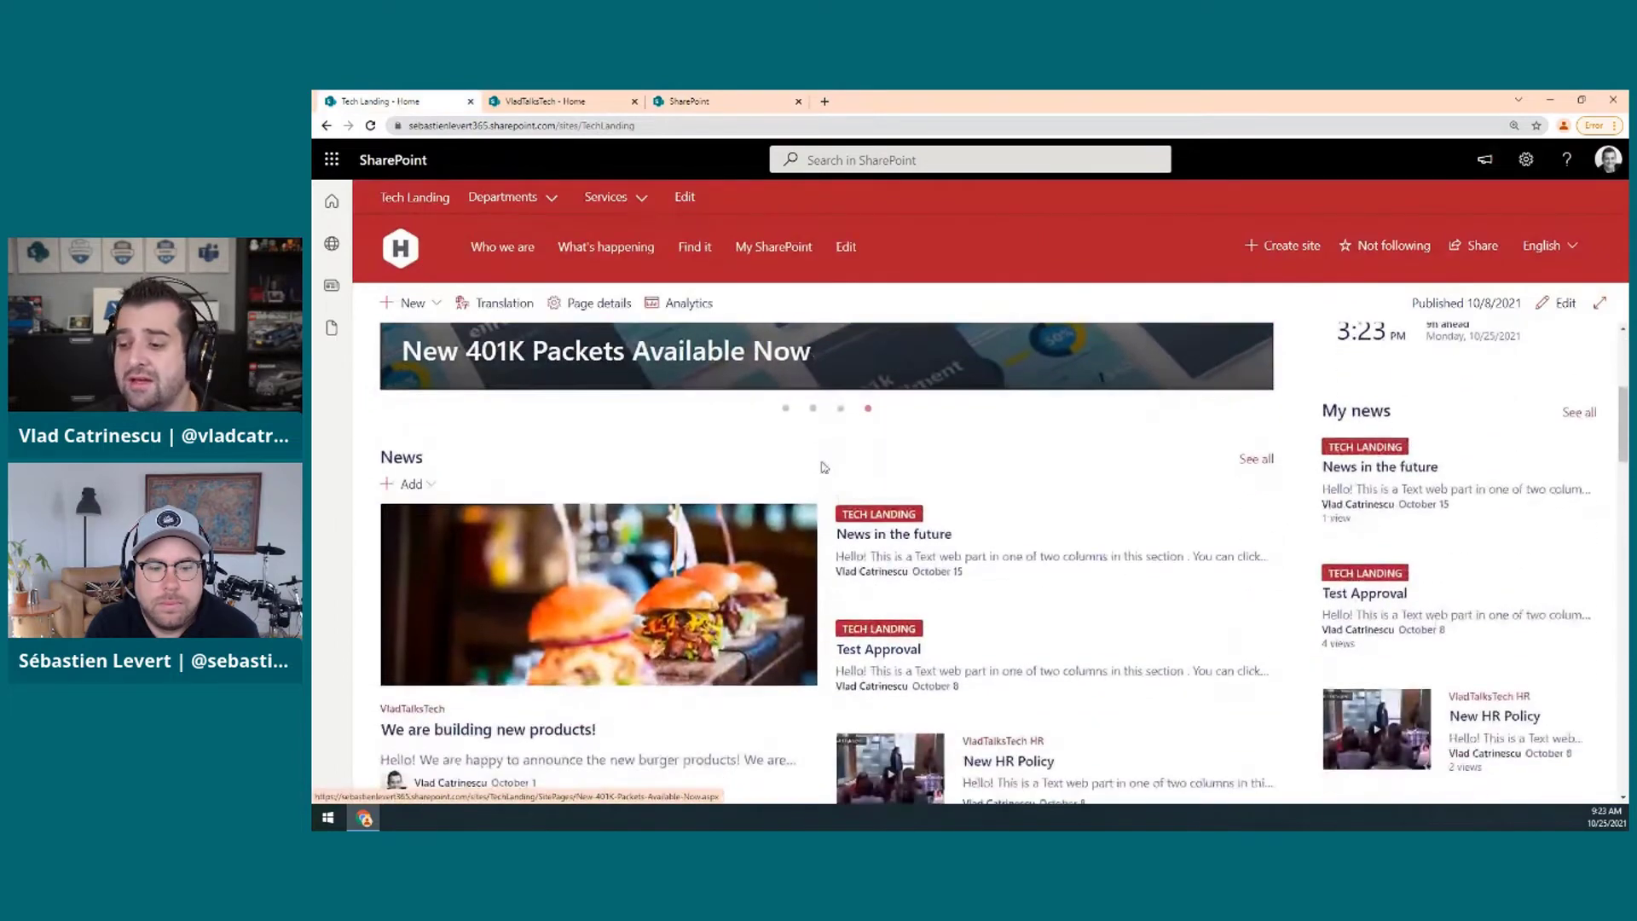
scroll(801, 471, down, 2)
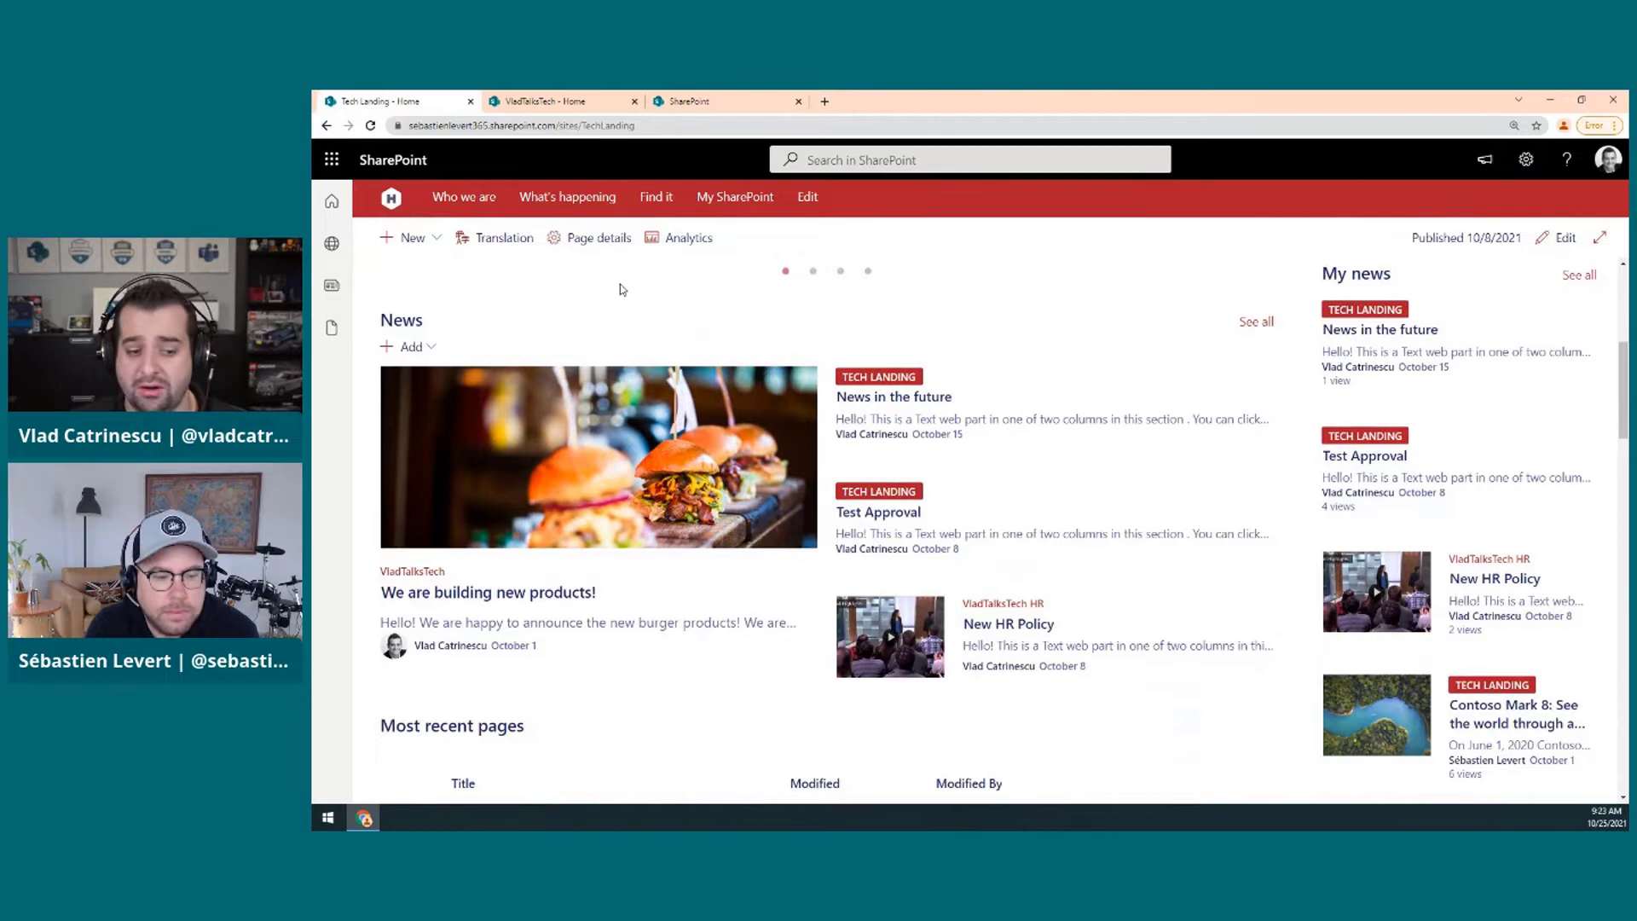
scroll(621, 288, down, 1)
scroll(607, 307, up, 1)
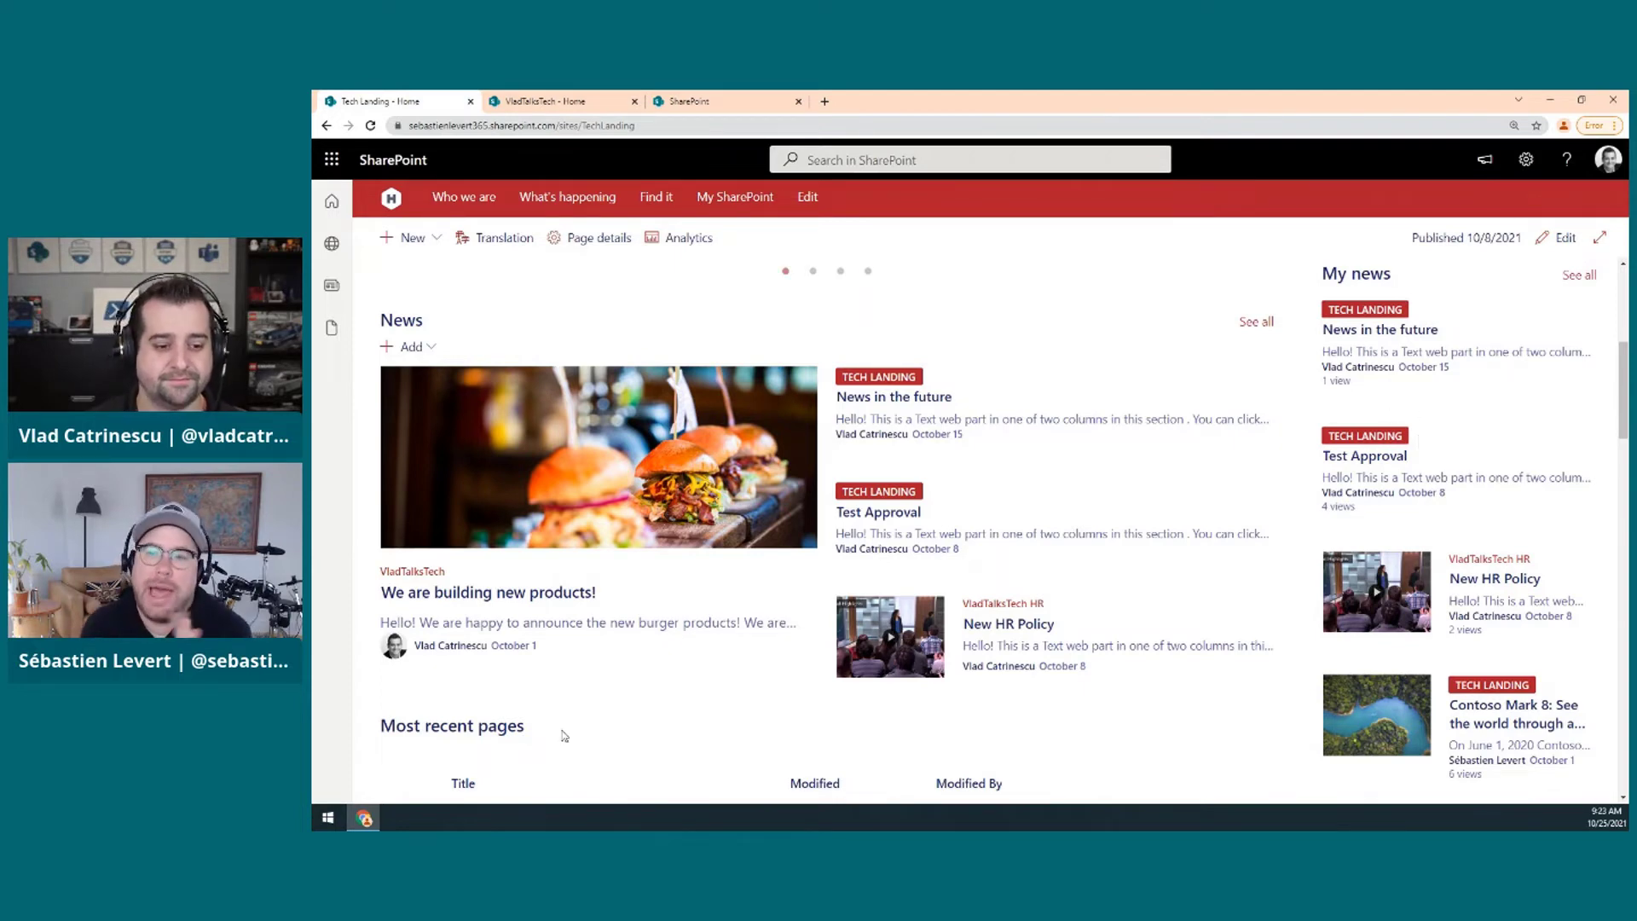
key(alt+Tab)
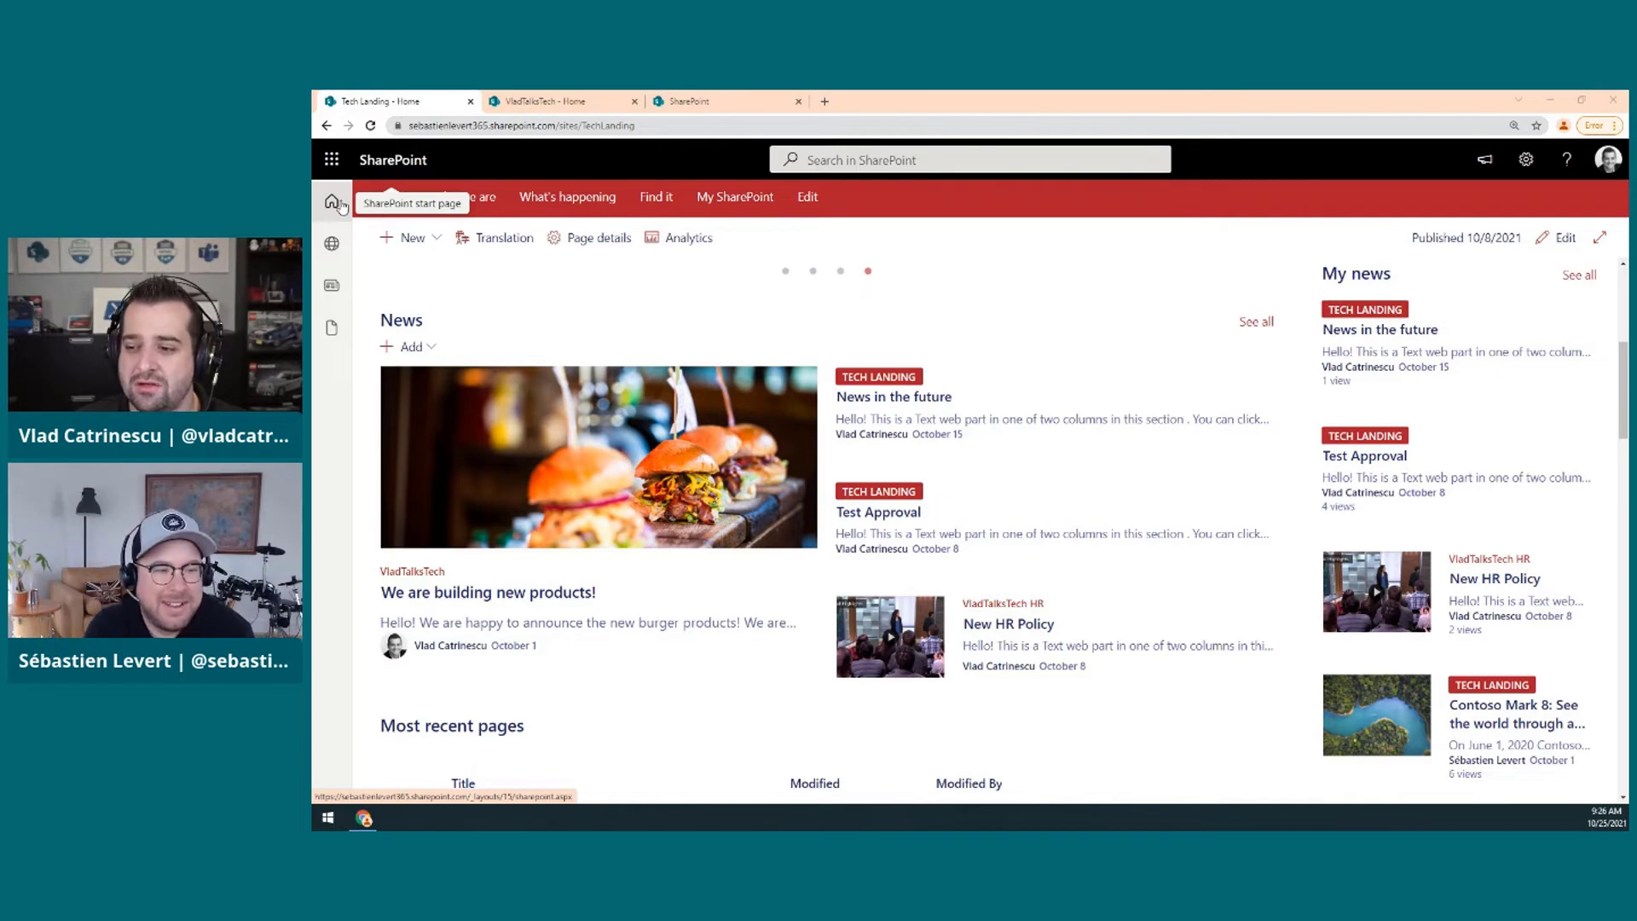
click(334, 247)
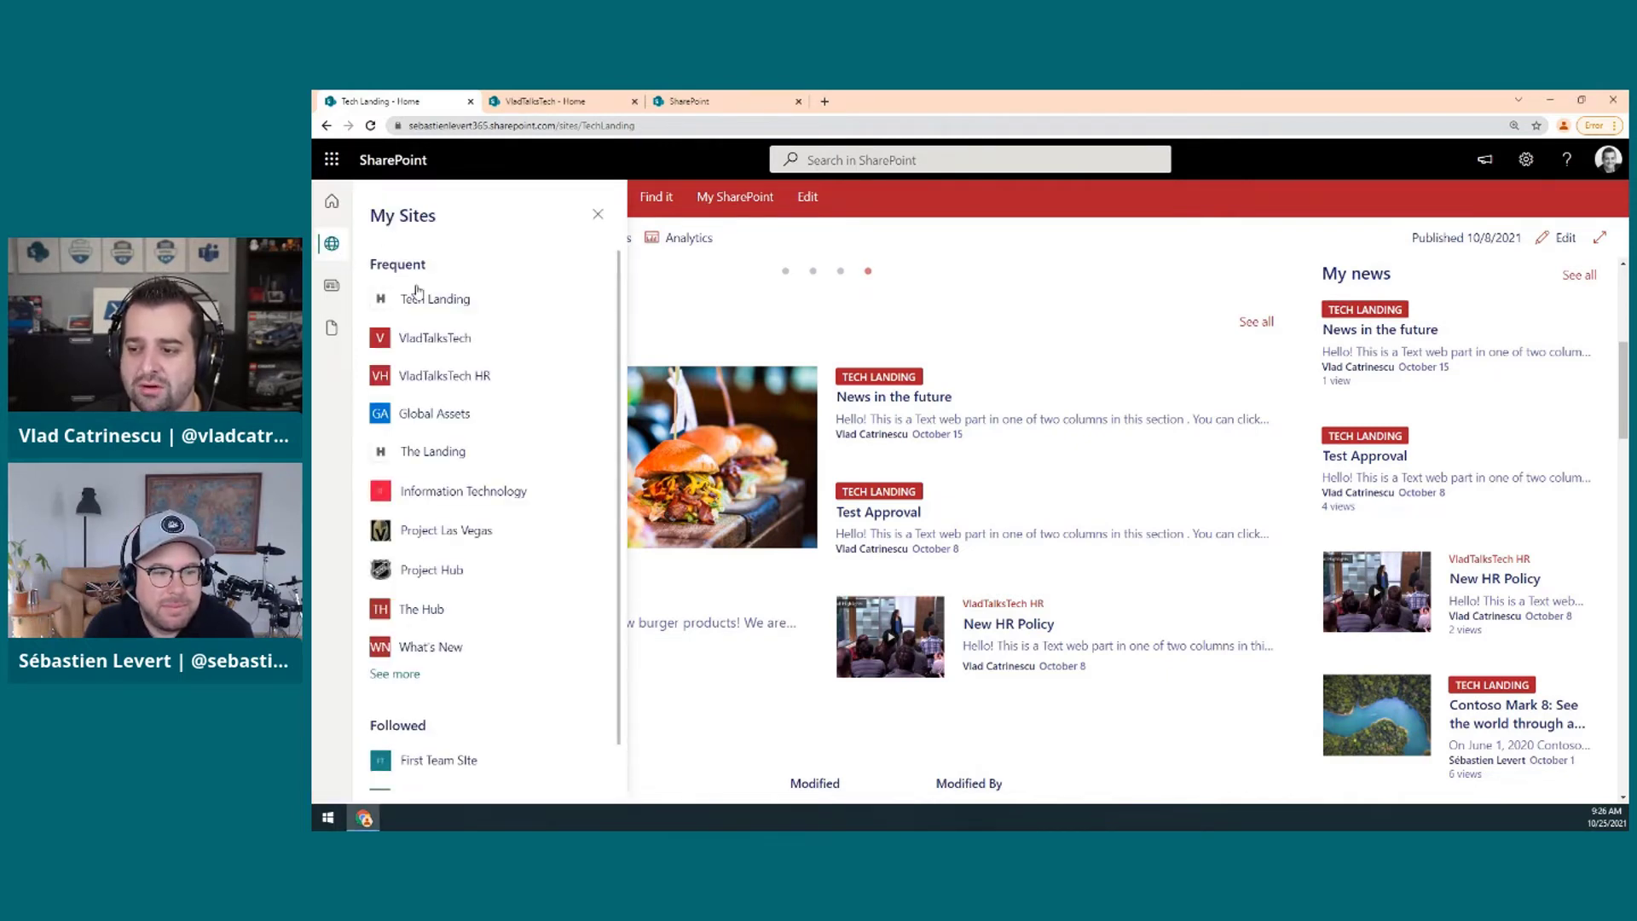
click(331, 288)
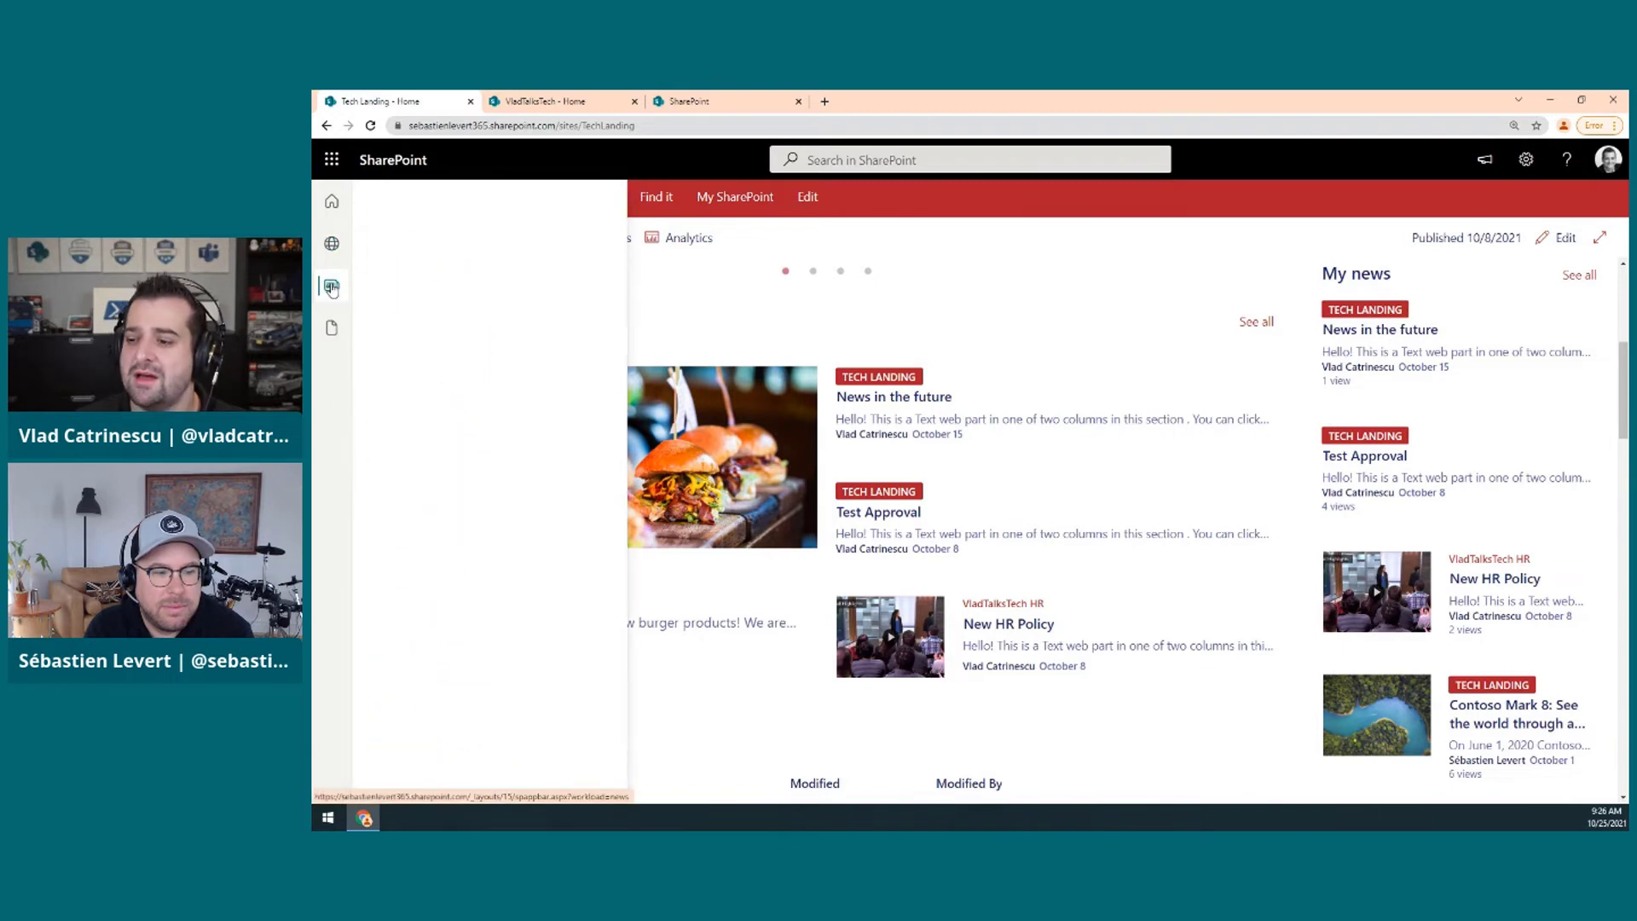
click(331, 336)
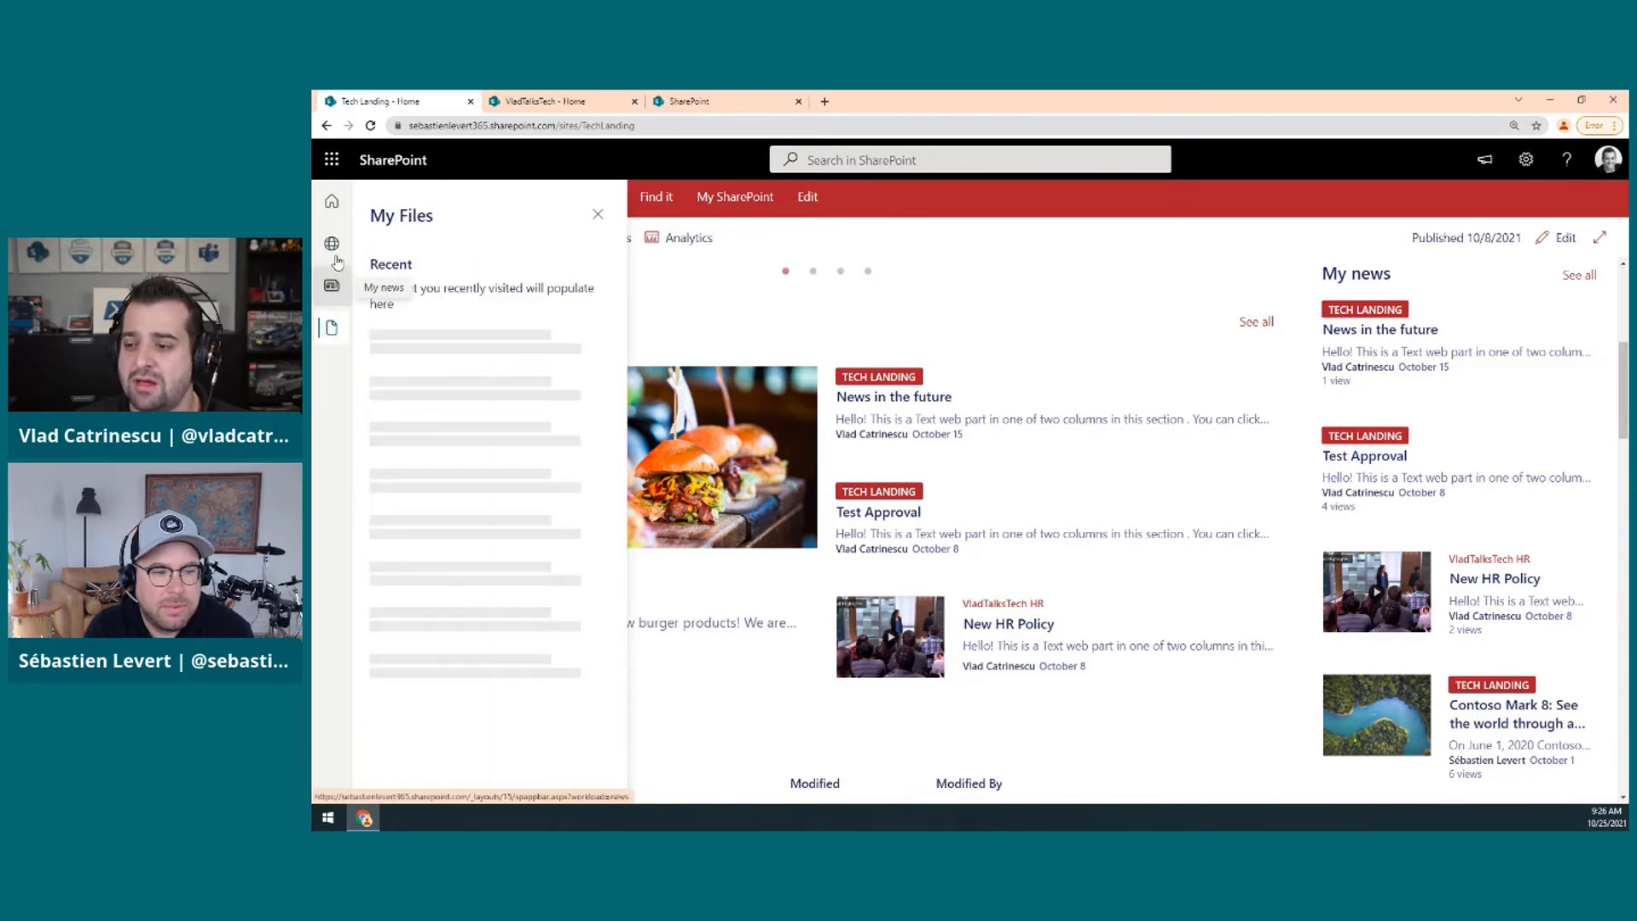
click(597, 214)
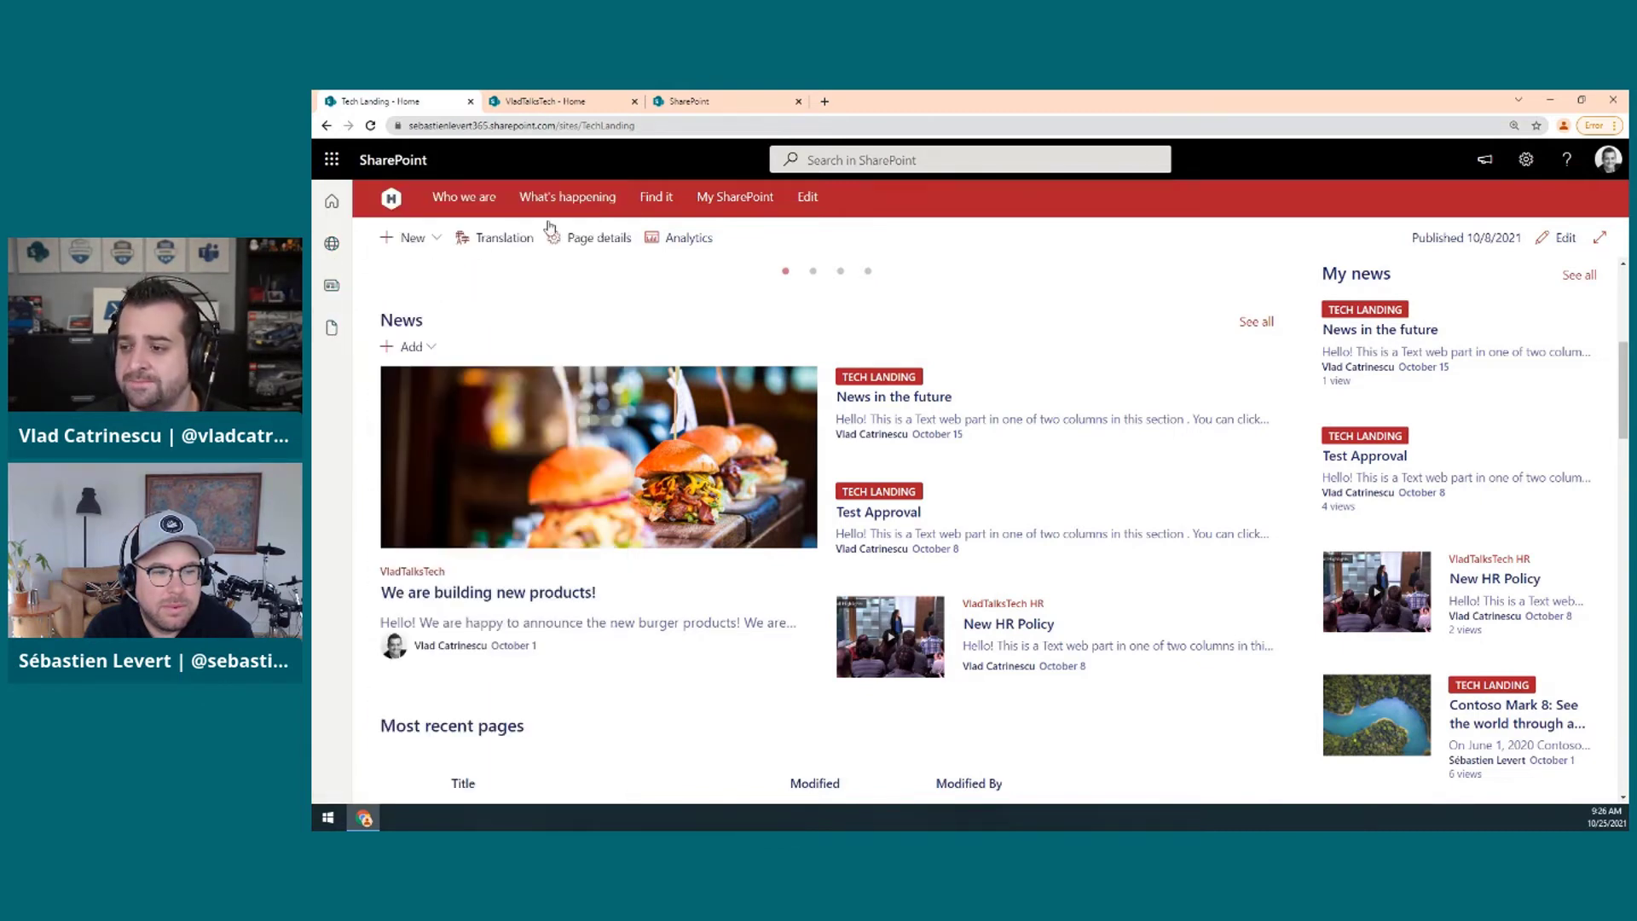
click(342, 204)
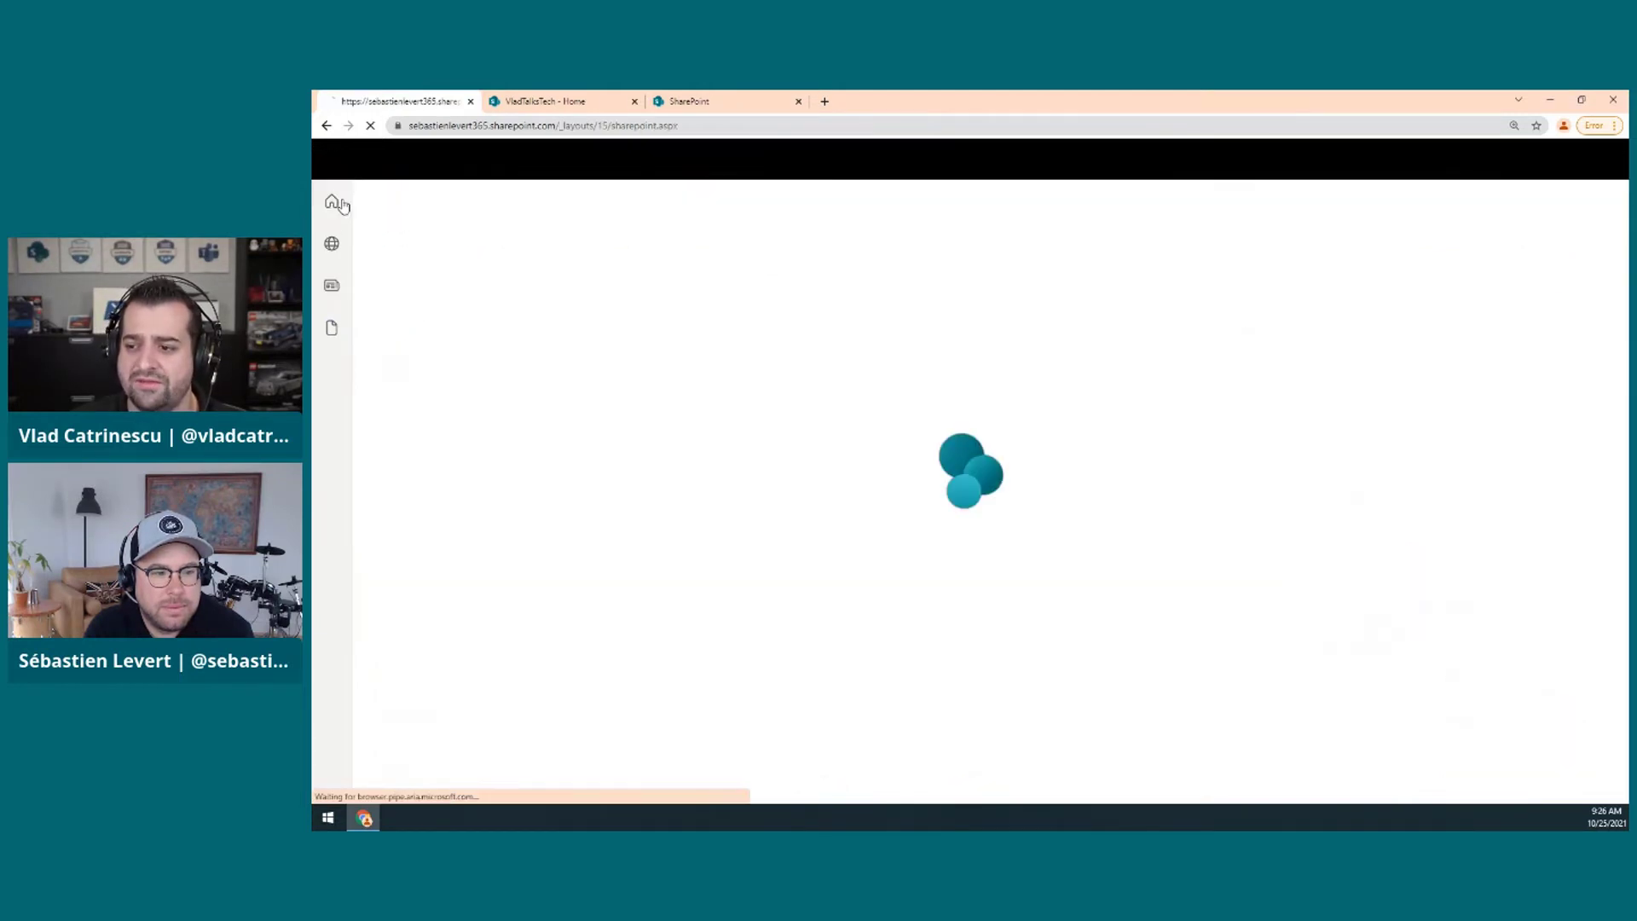
click(326, 126)
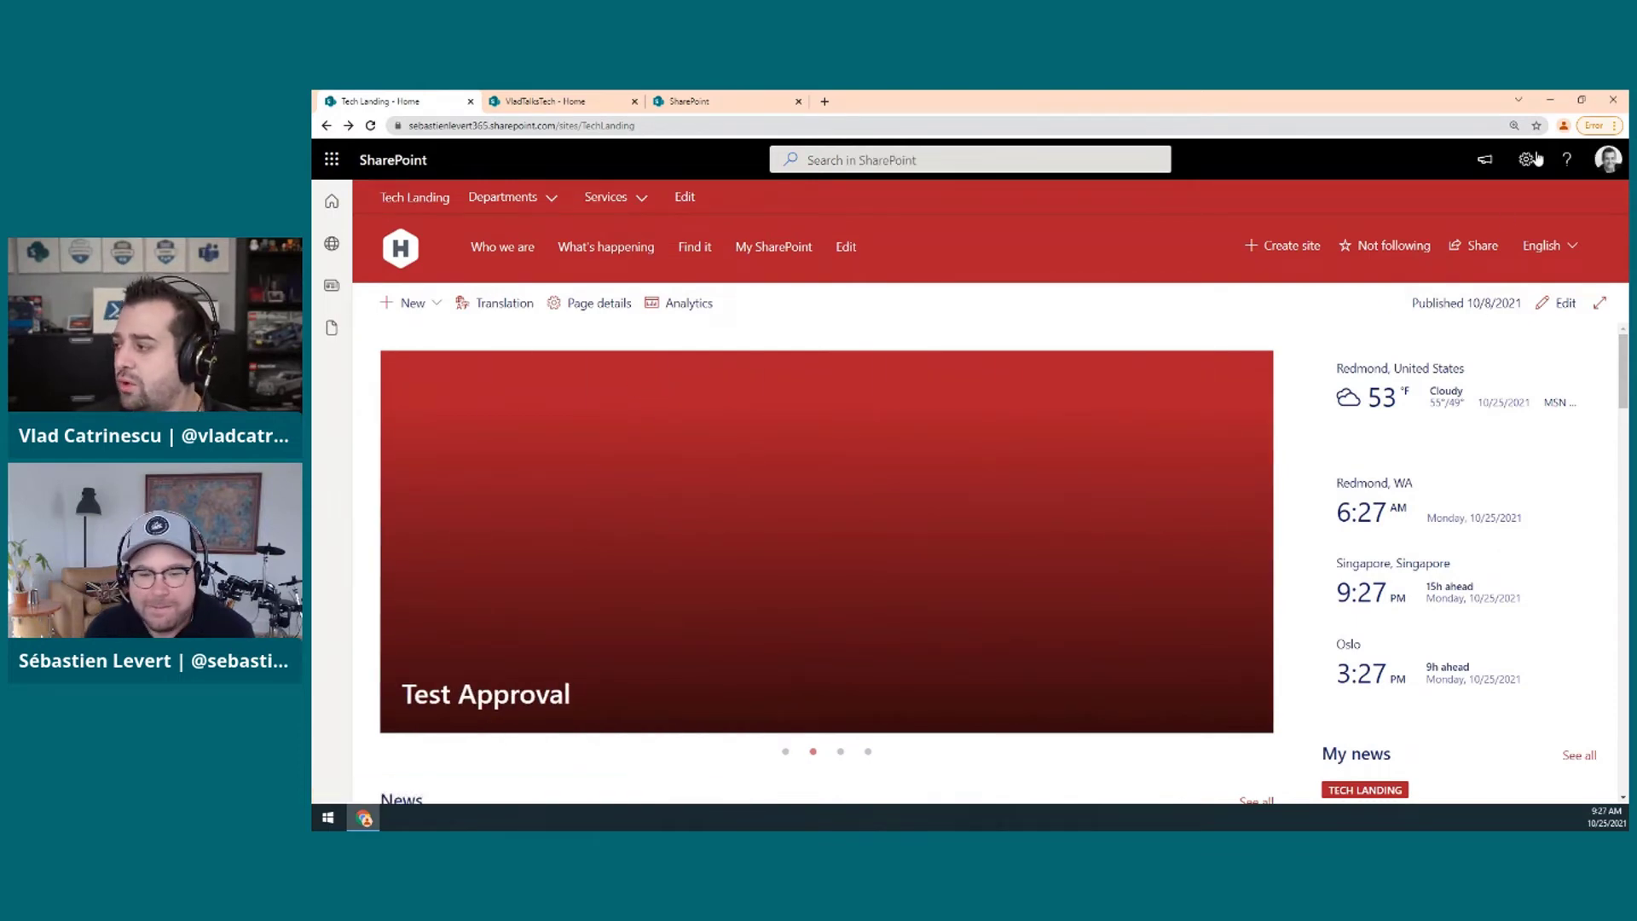
Compare the zoomed-in settings panels of Tech Landing and VladTalksTech, ending on Tech Landing
click(1527, 160)
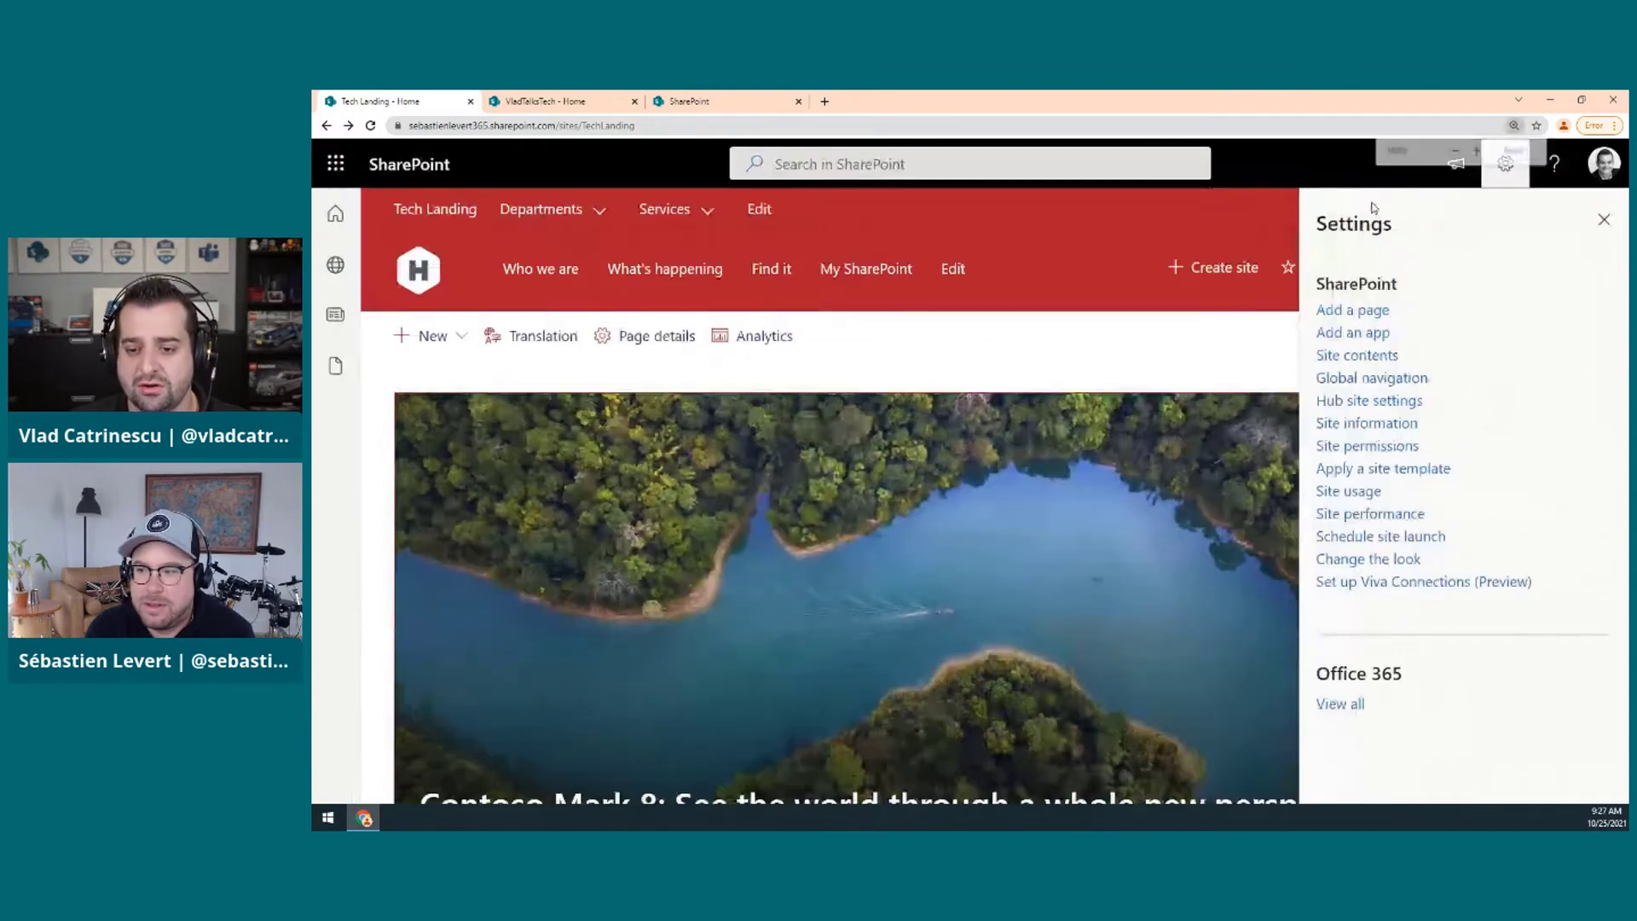
key(ctrl+plus)
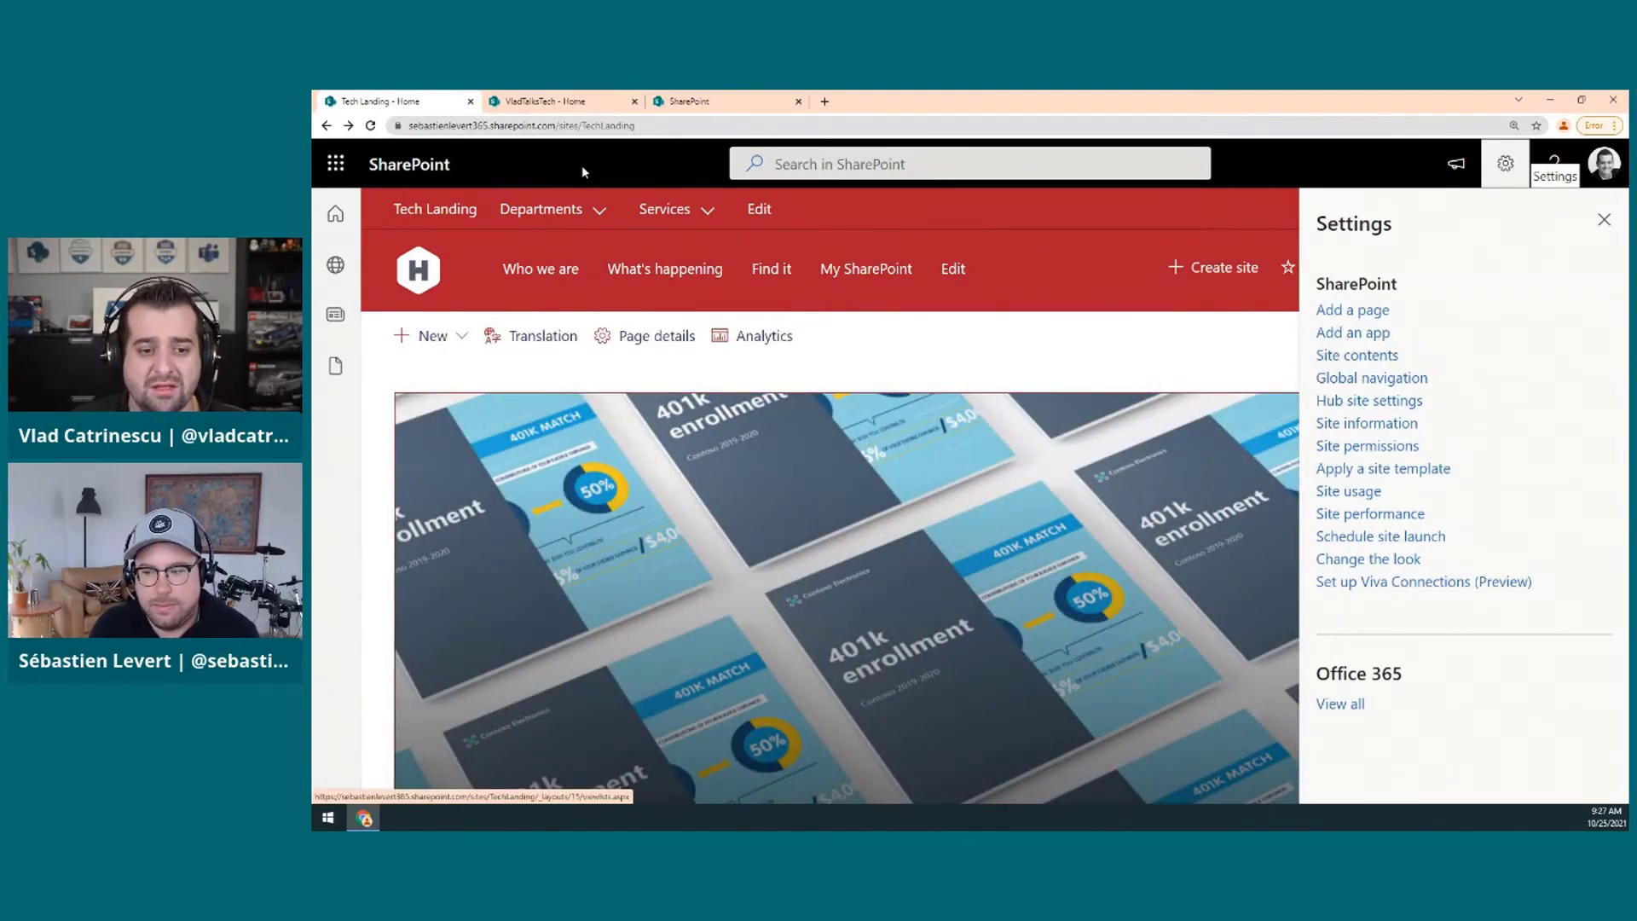
click(537, 101)
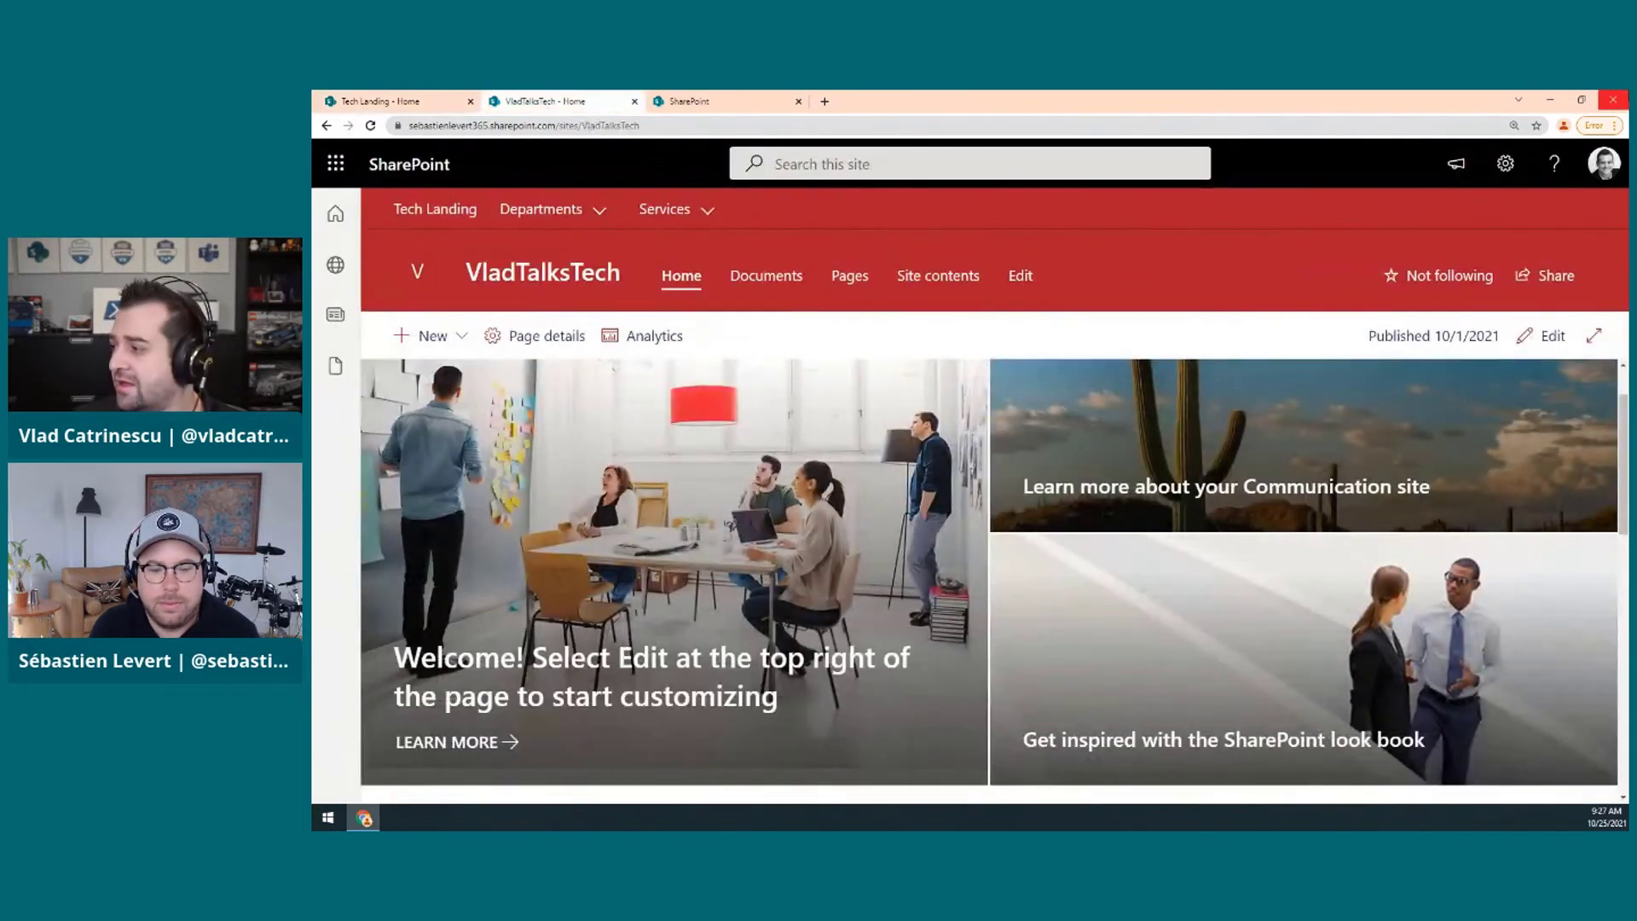
click(1523, 179)
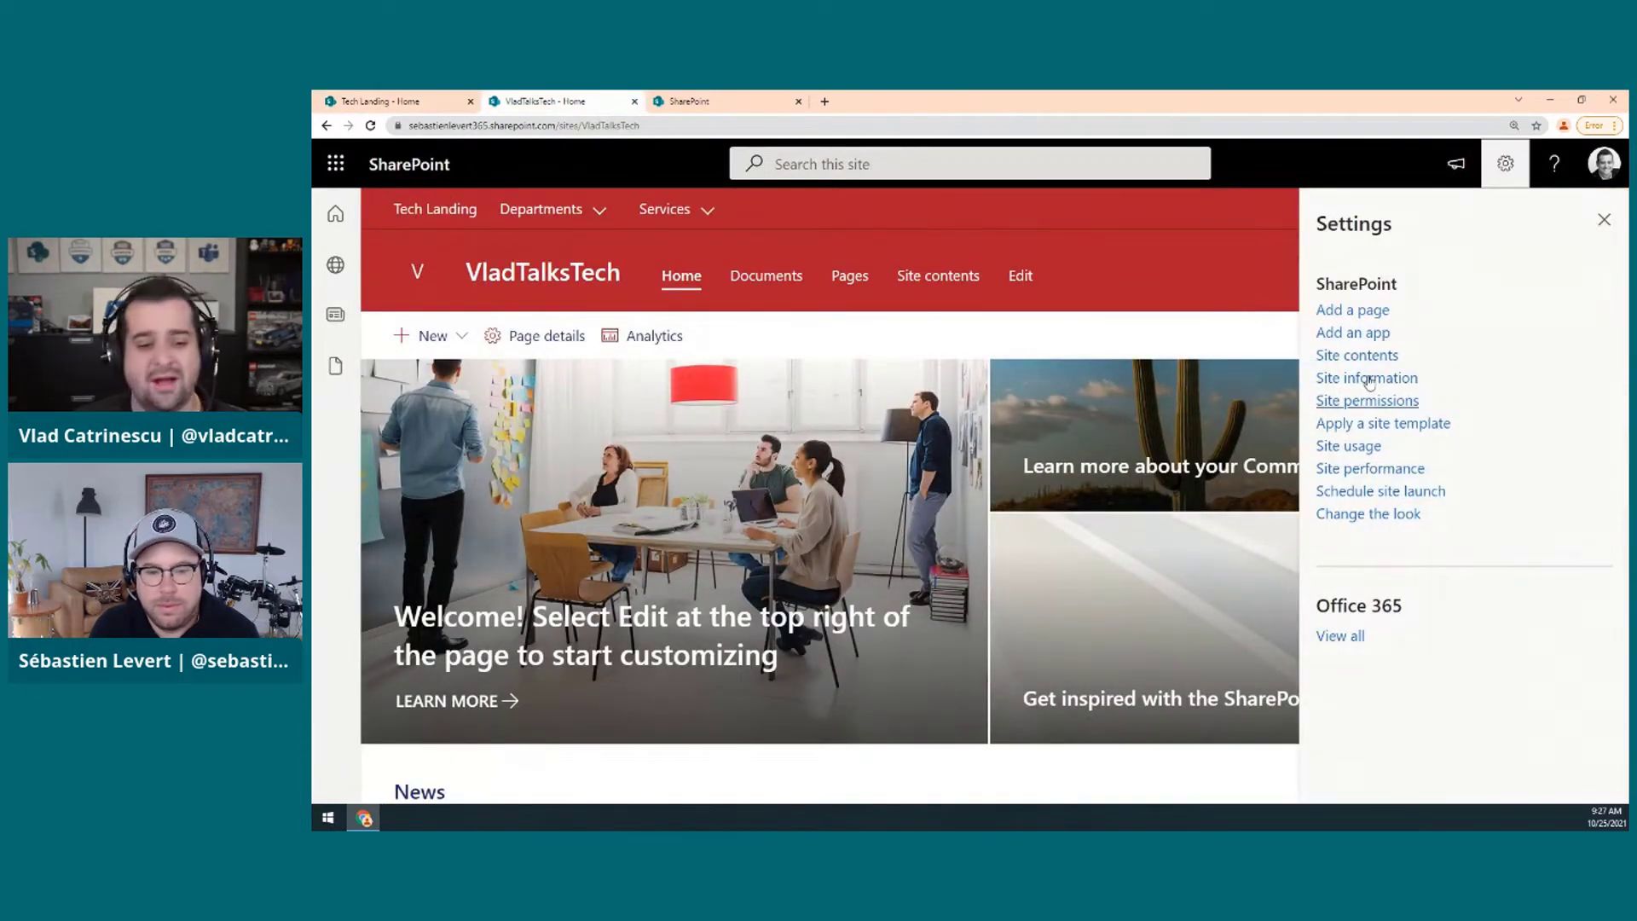
key(ctrl+1)
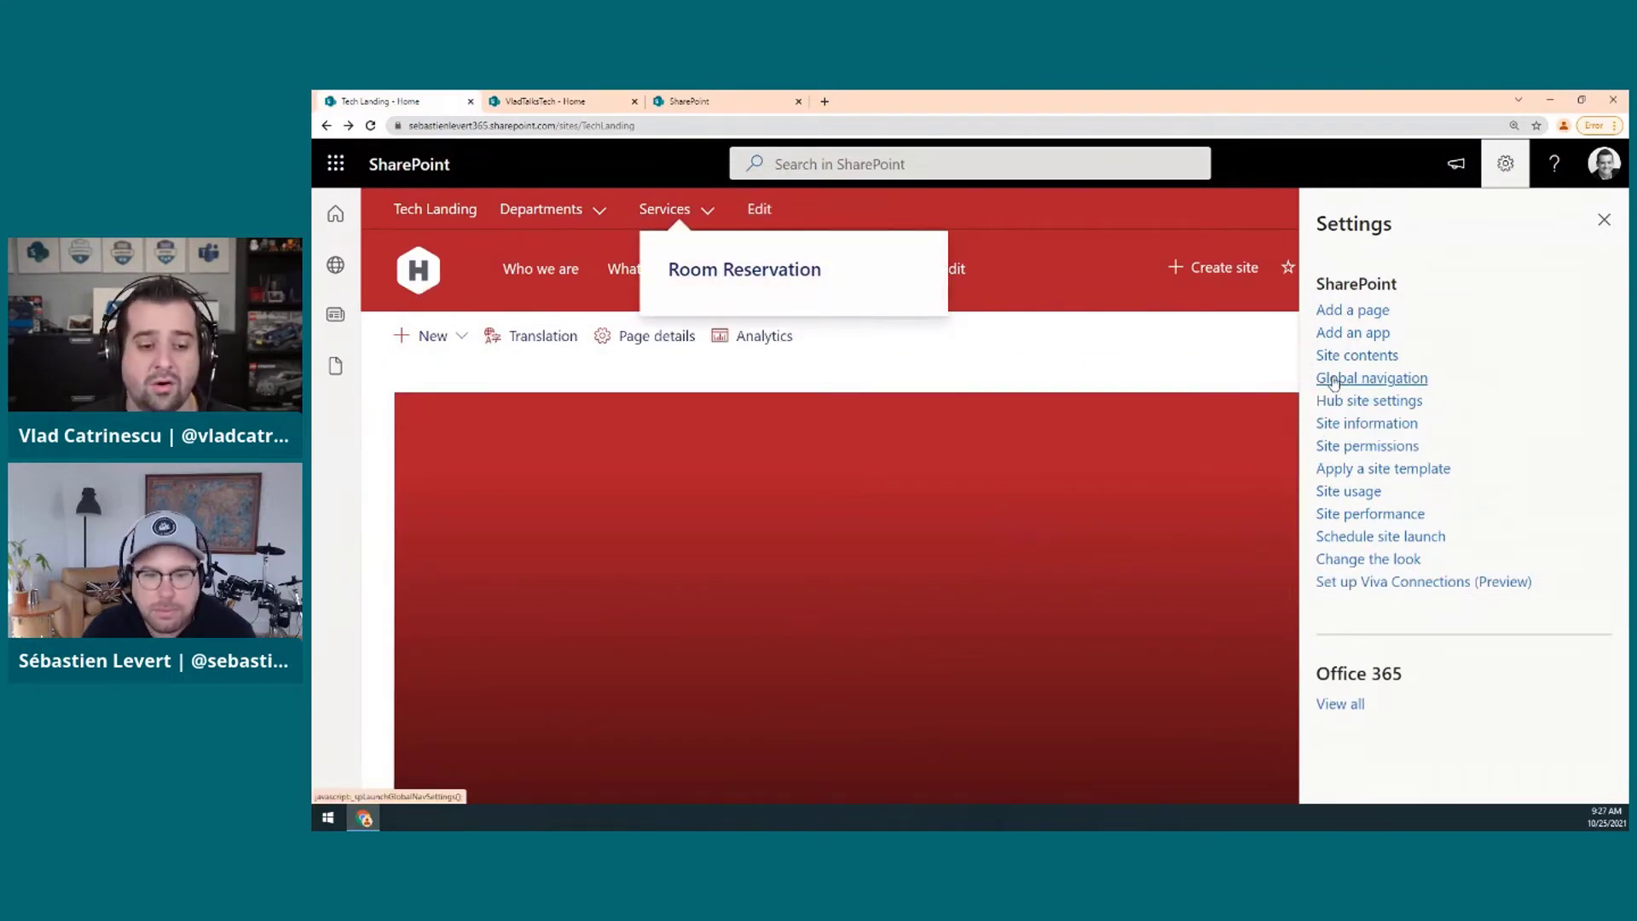
Turn global navigation on and upload 192x192.png as its logo
click(1328, 378)
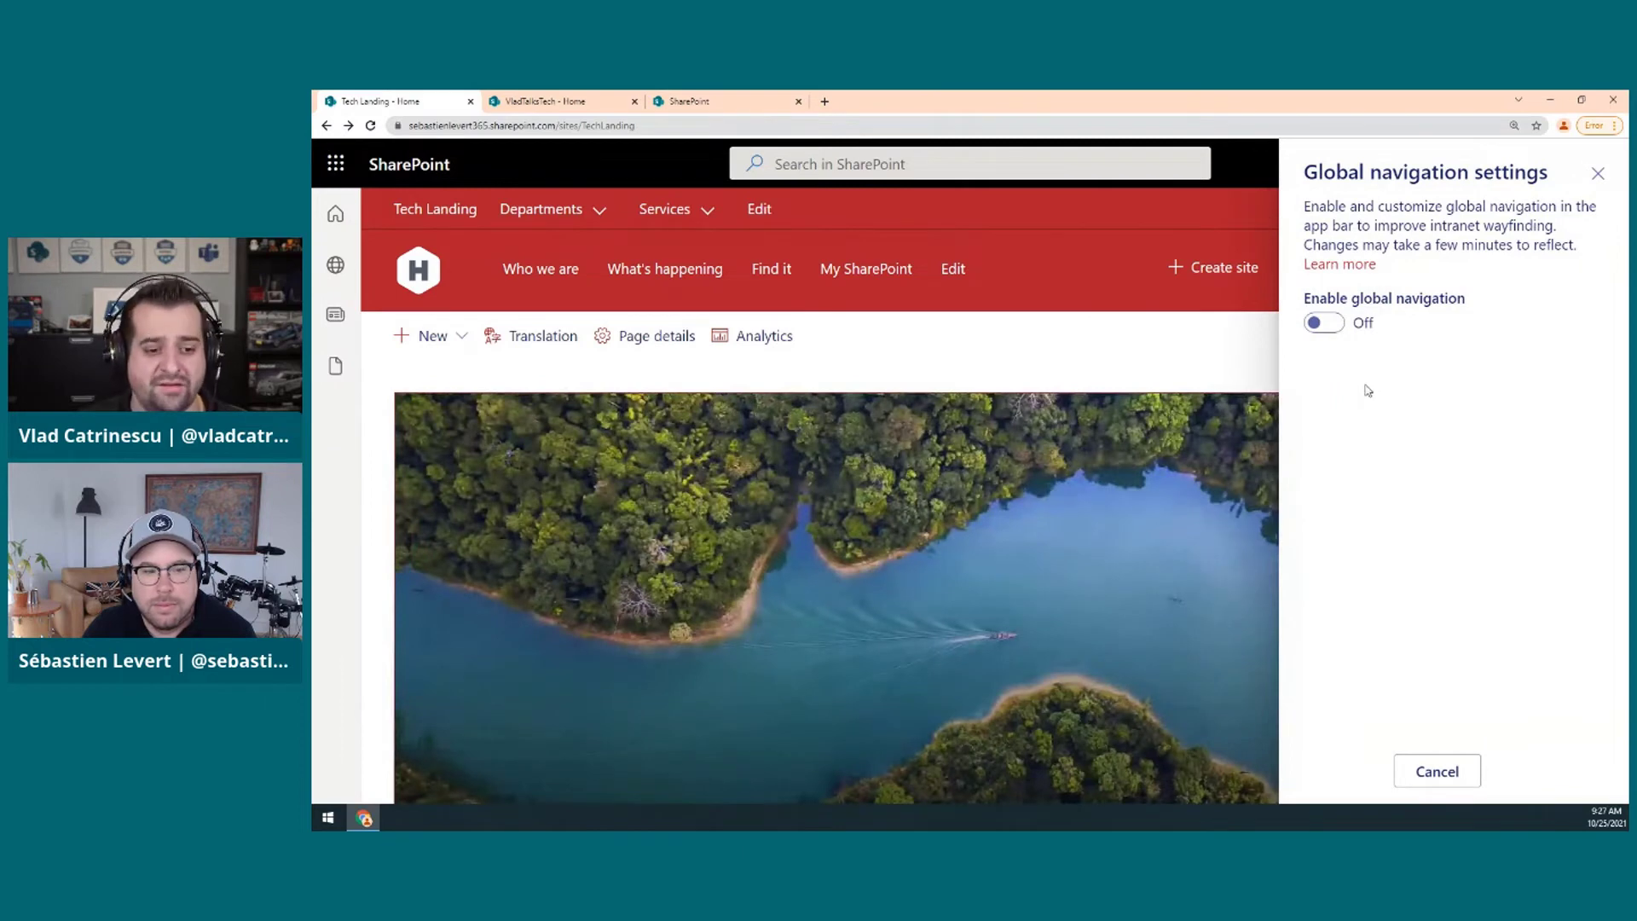
click(1334, 332)
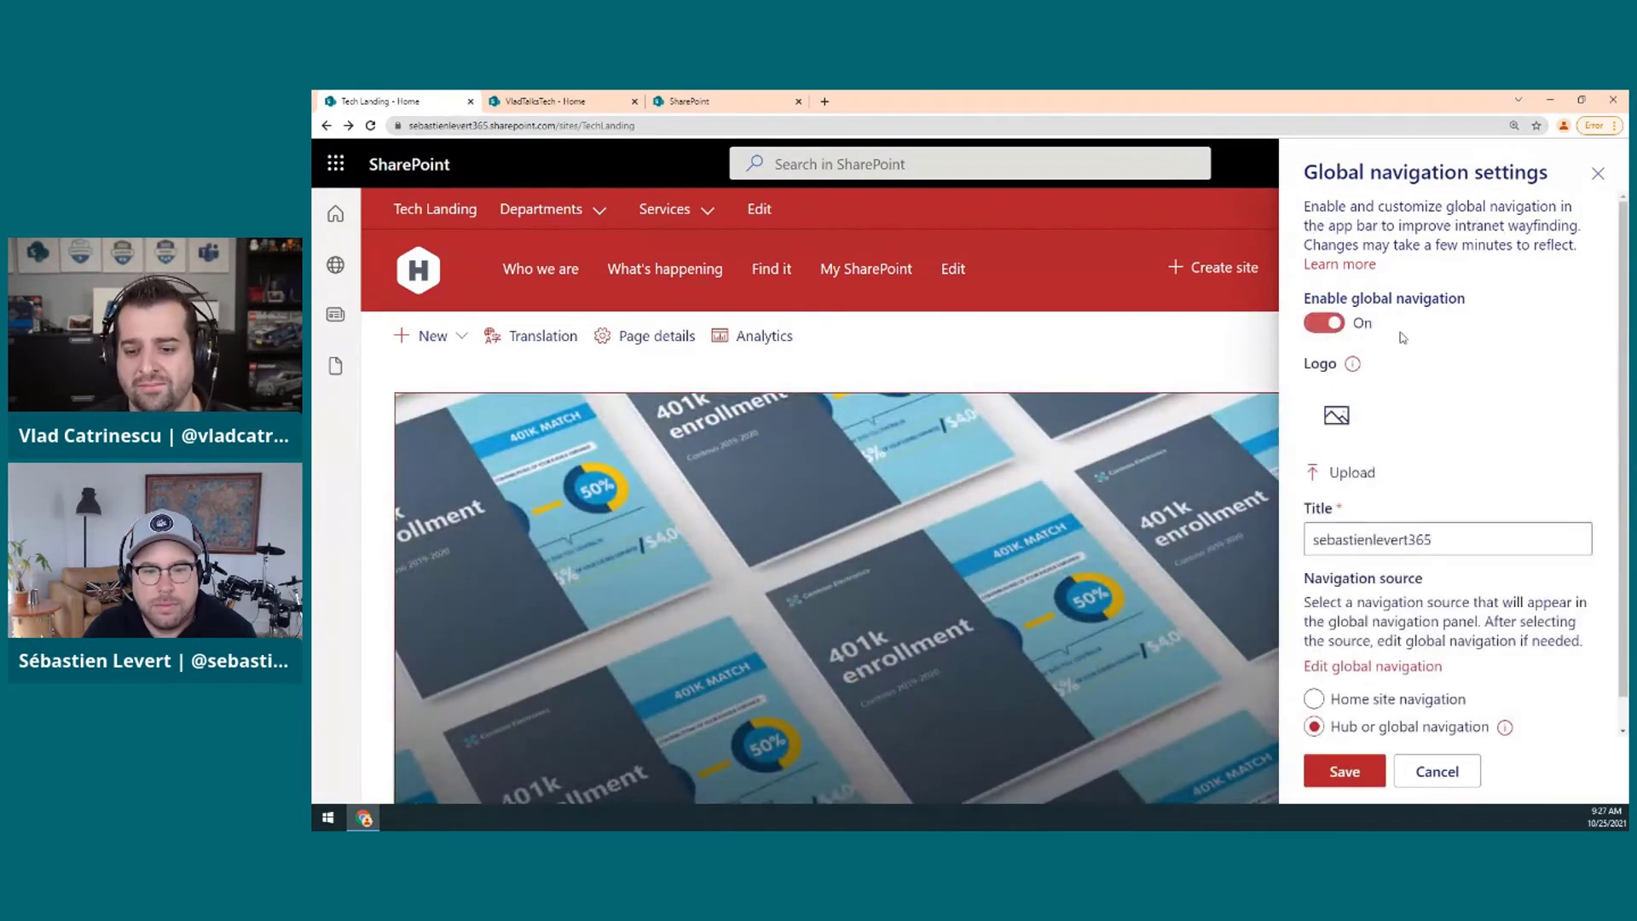
click(1347, 474)
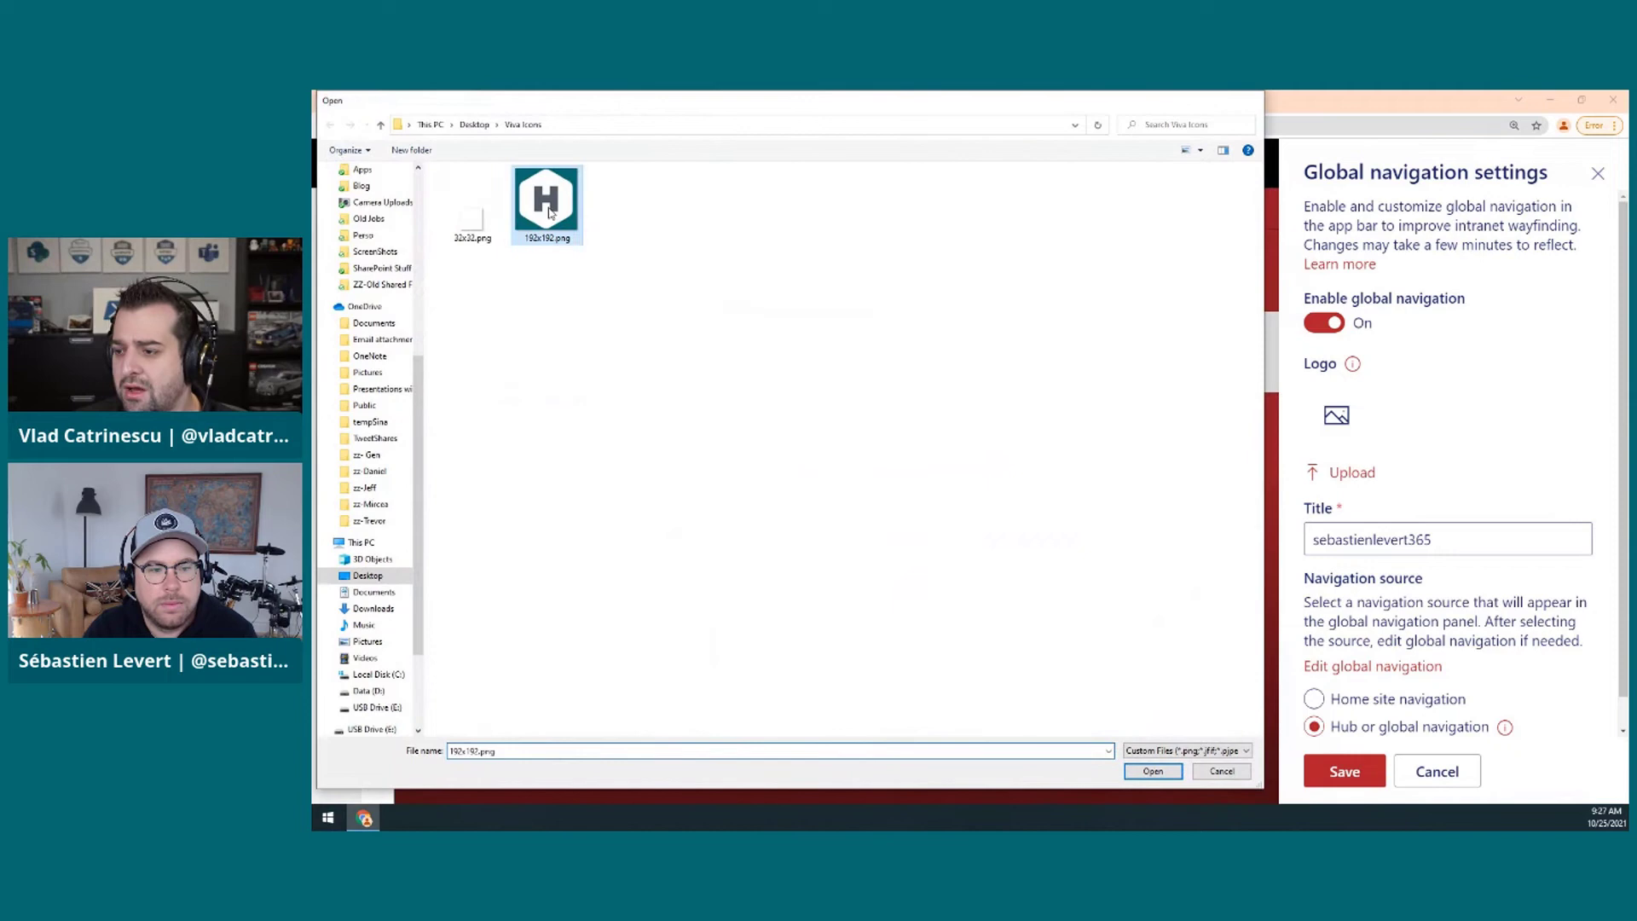
double_click(556, 216)
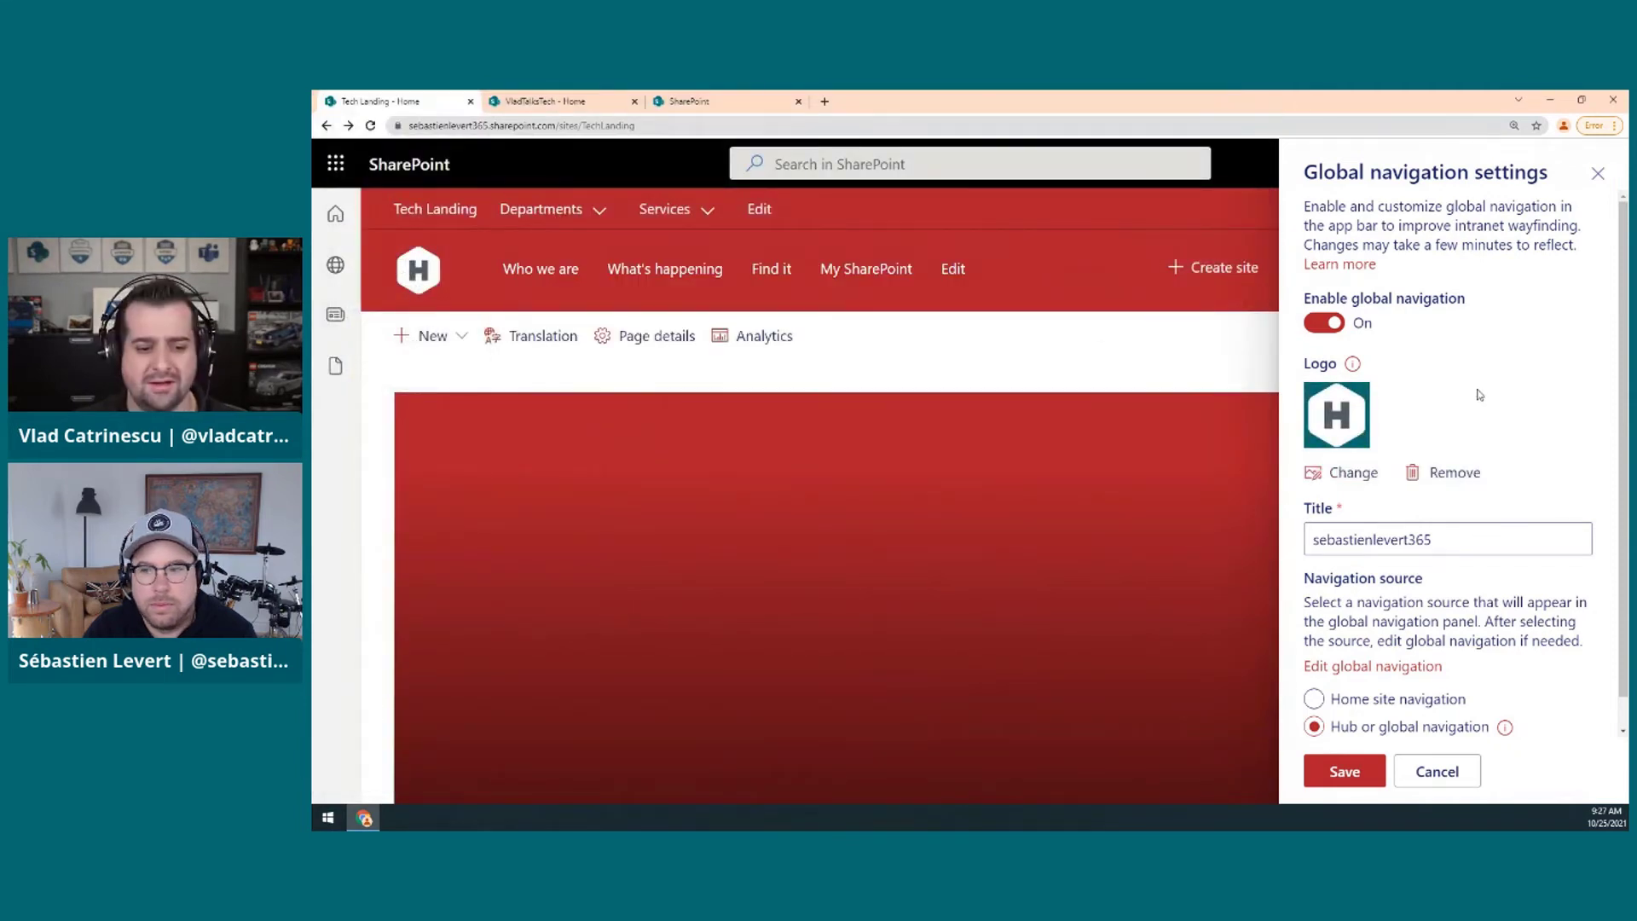
scroll(1404, 398, down, 1)
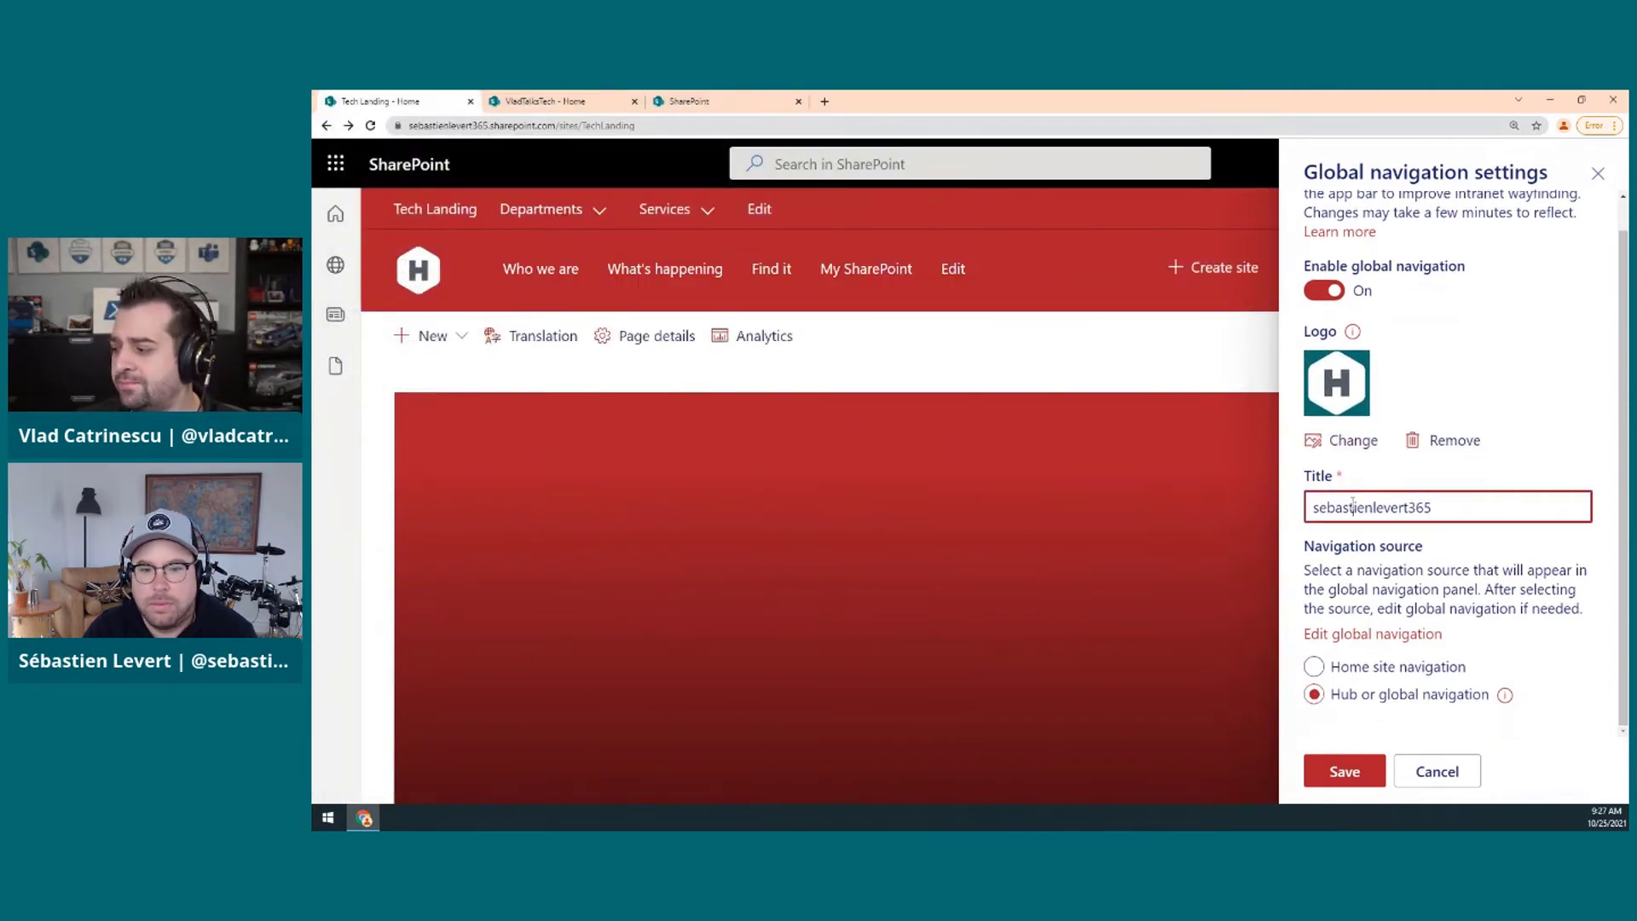
Replace the navigation title with 'Vlad Talks Tech'
double_click(1359, 495)
text(Vlad)
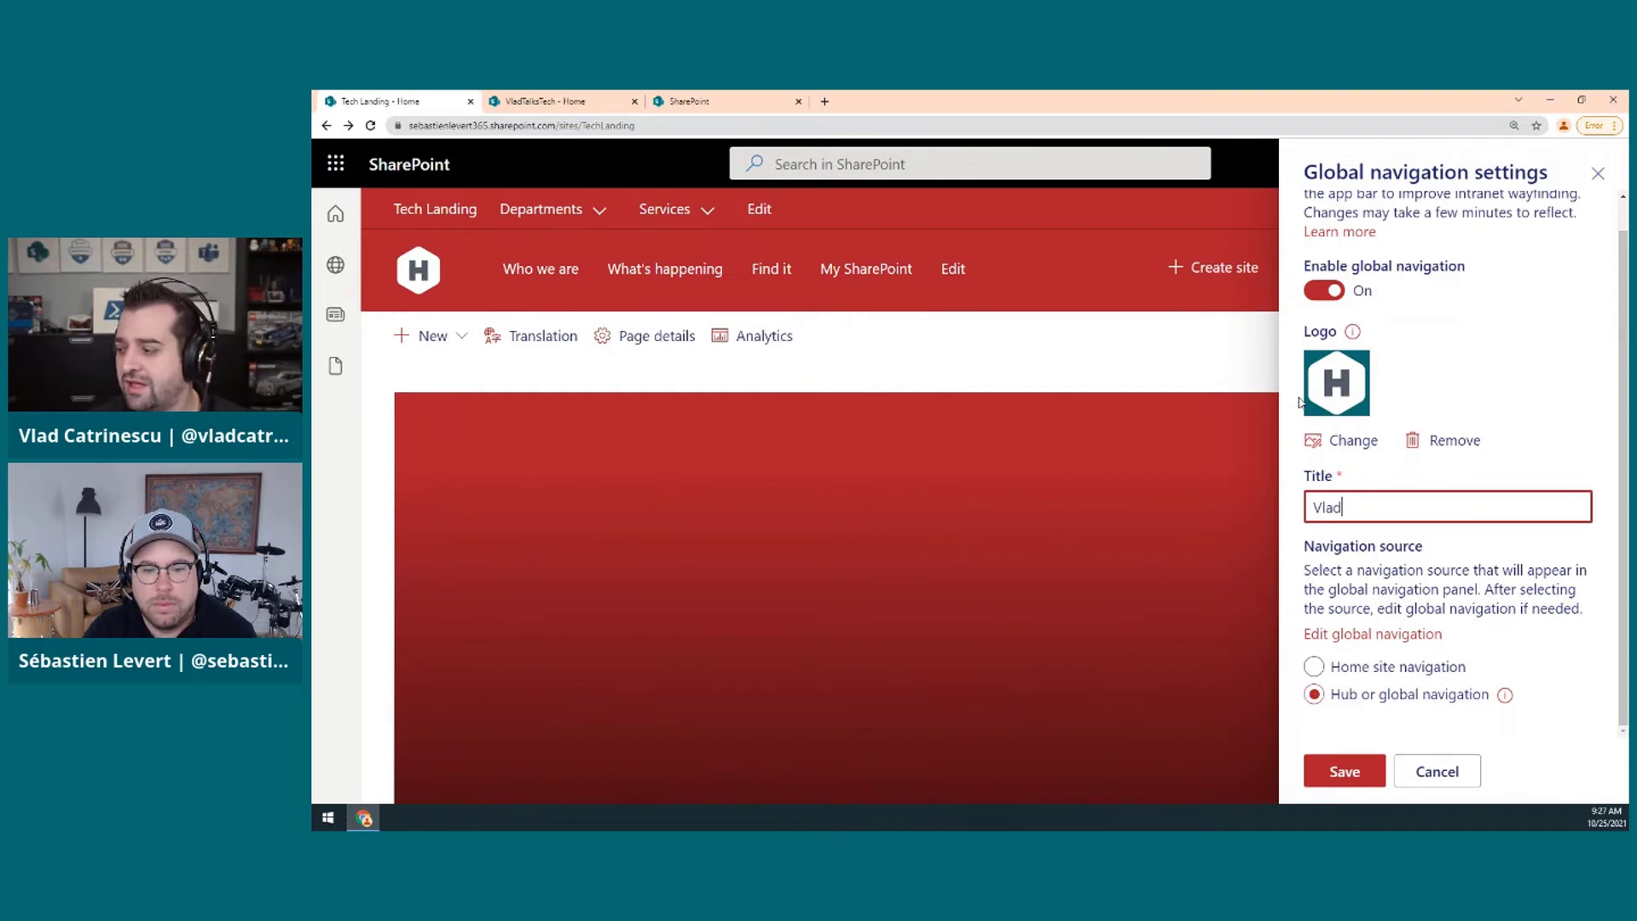
text( Talks Tech)
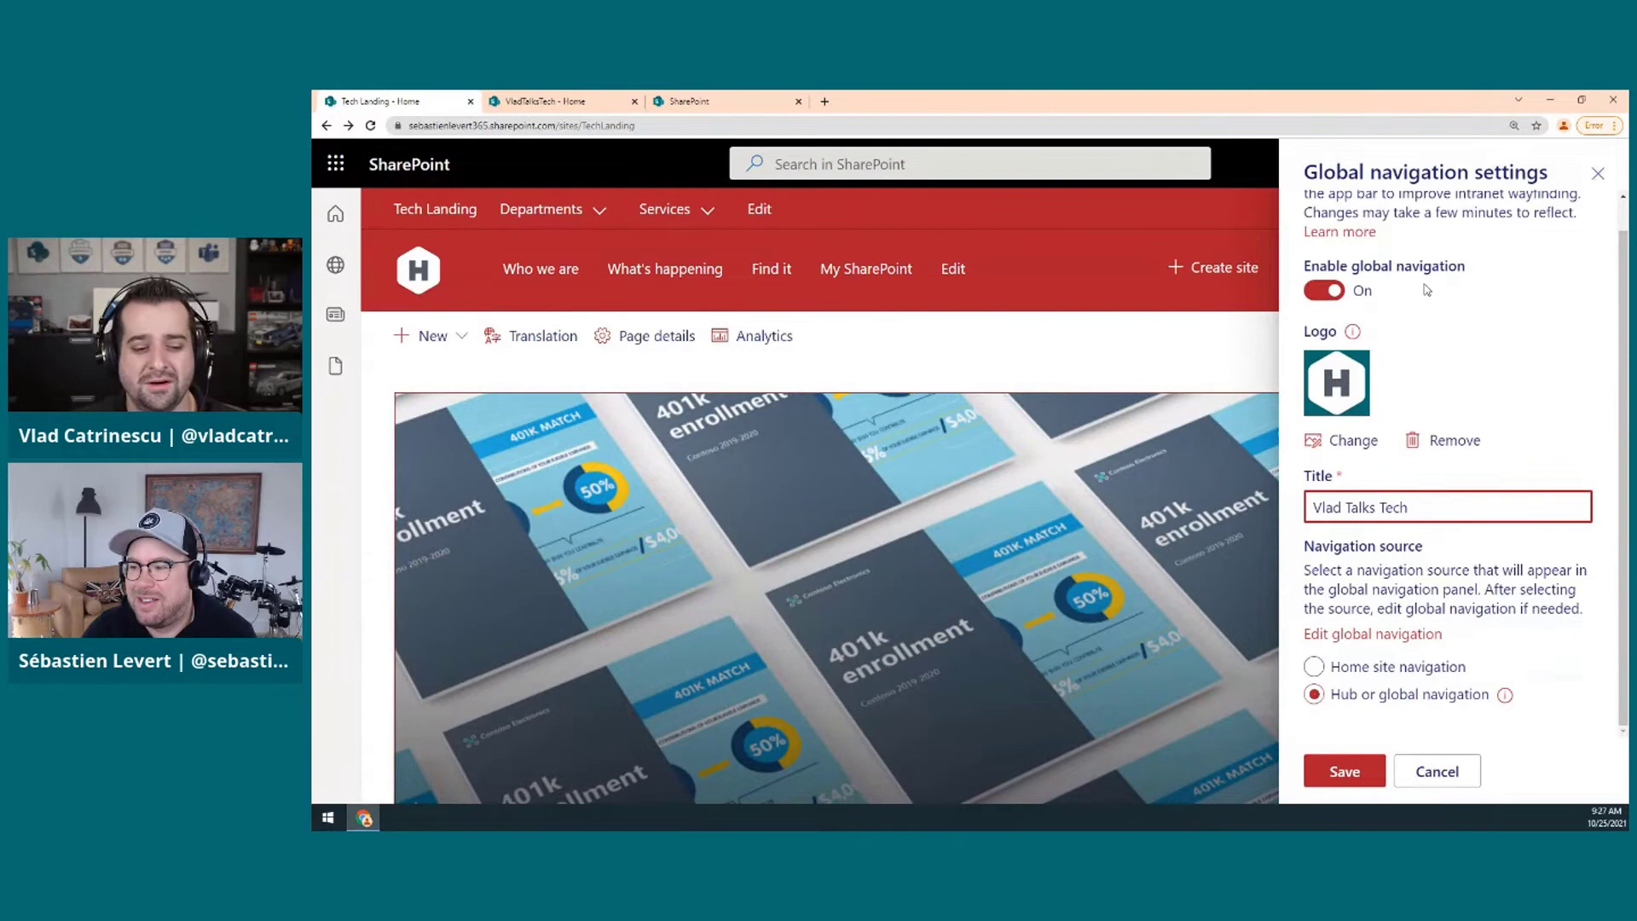
mouse_move(1351, 336)
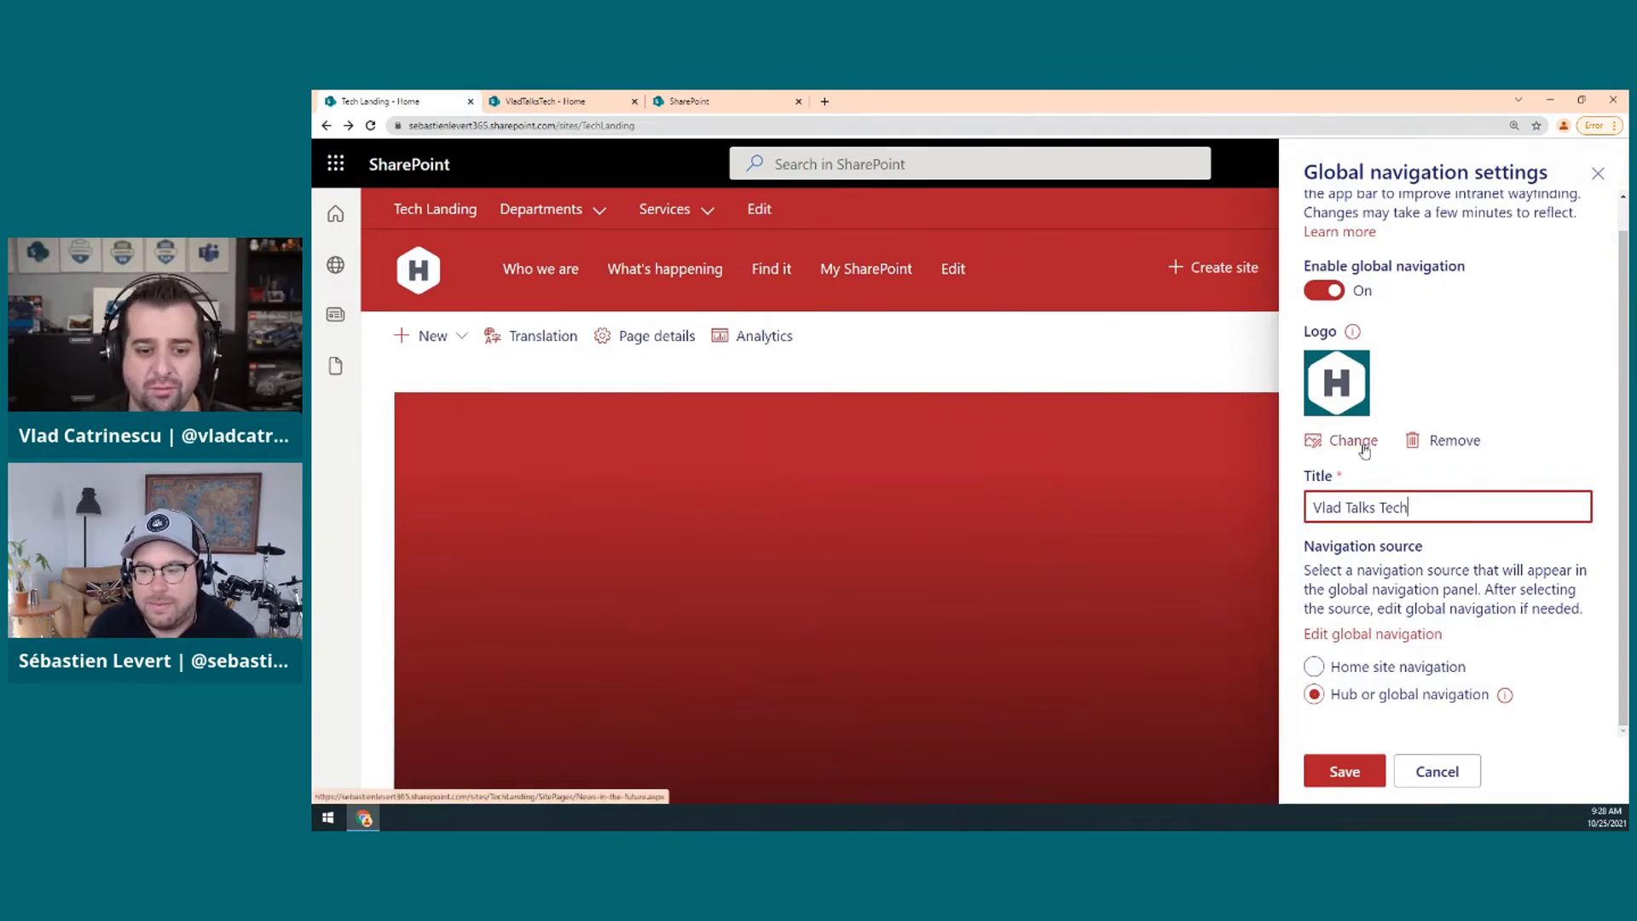
Preview the global navigation link editor without changes and choose Home site navigation as source
click(1373, 633)
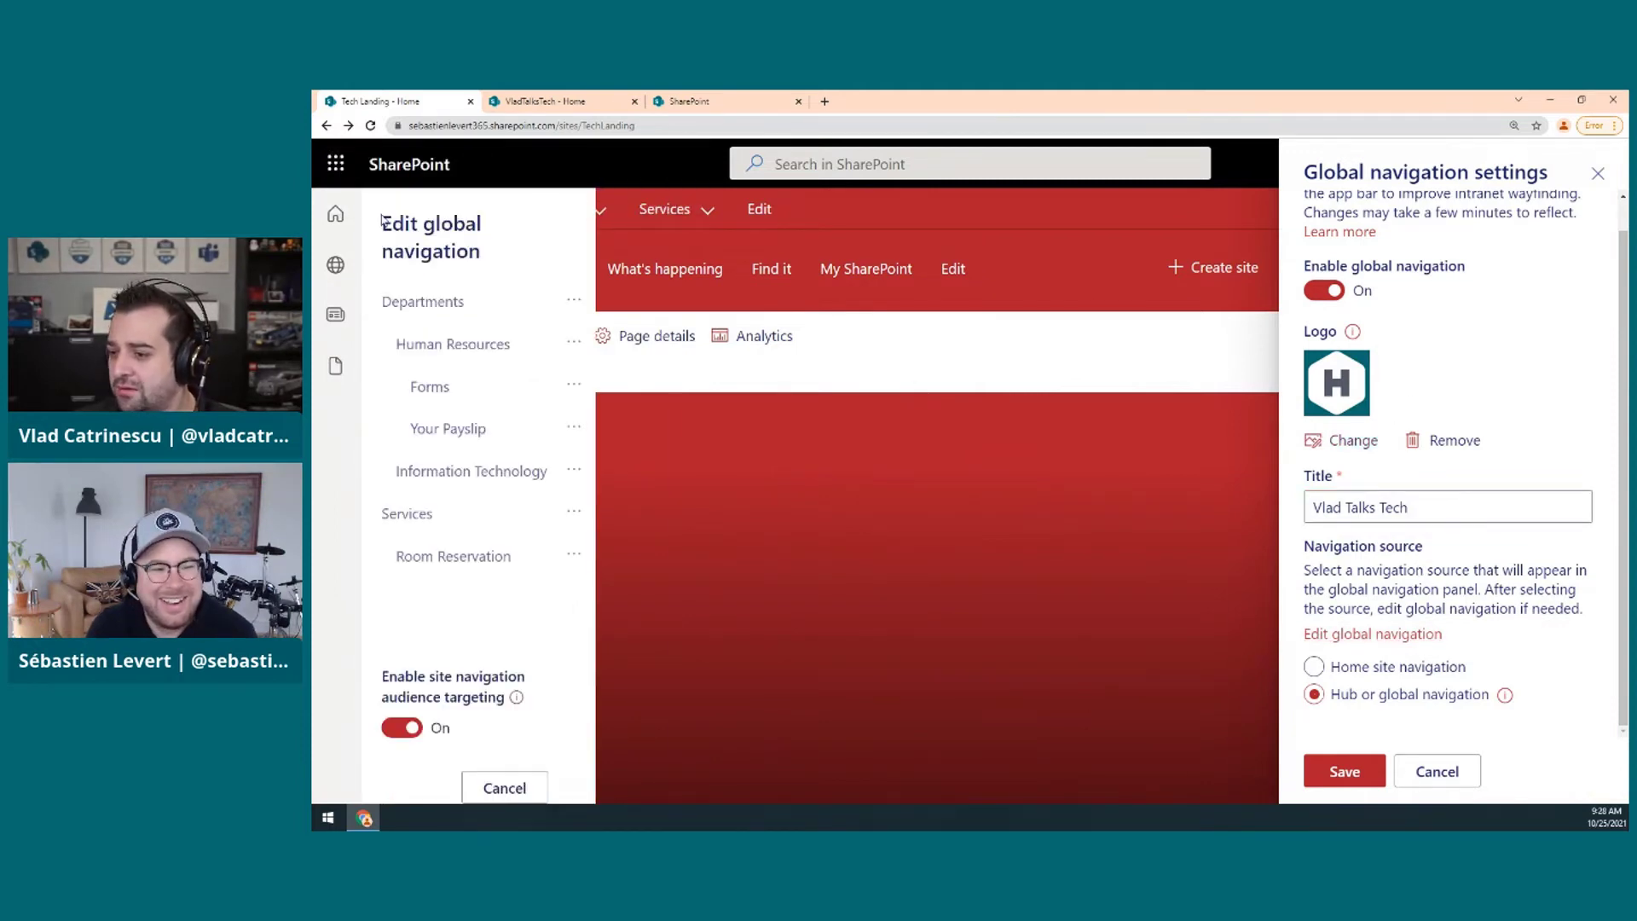
click(501, 788)
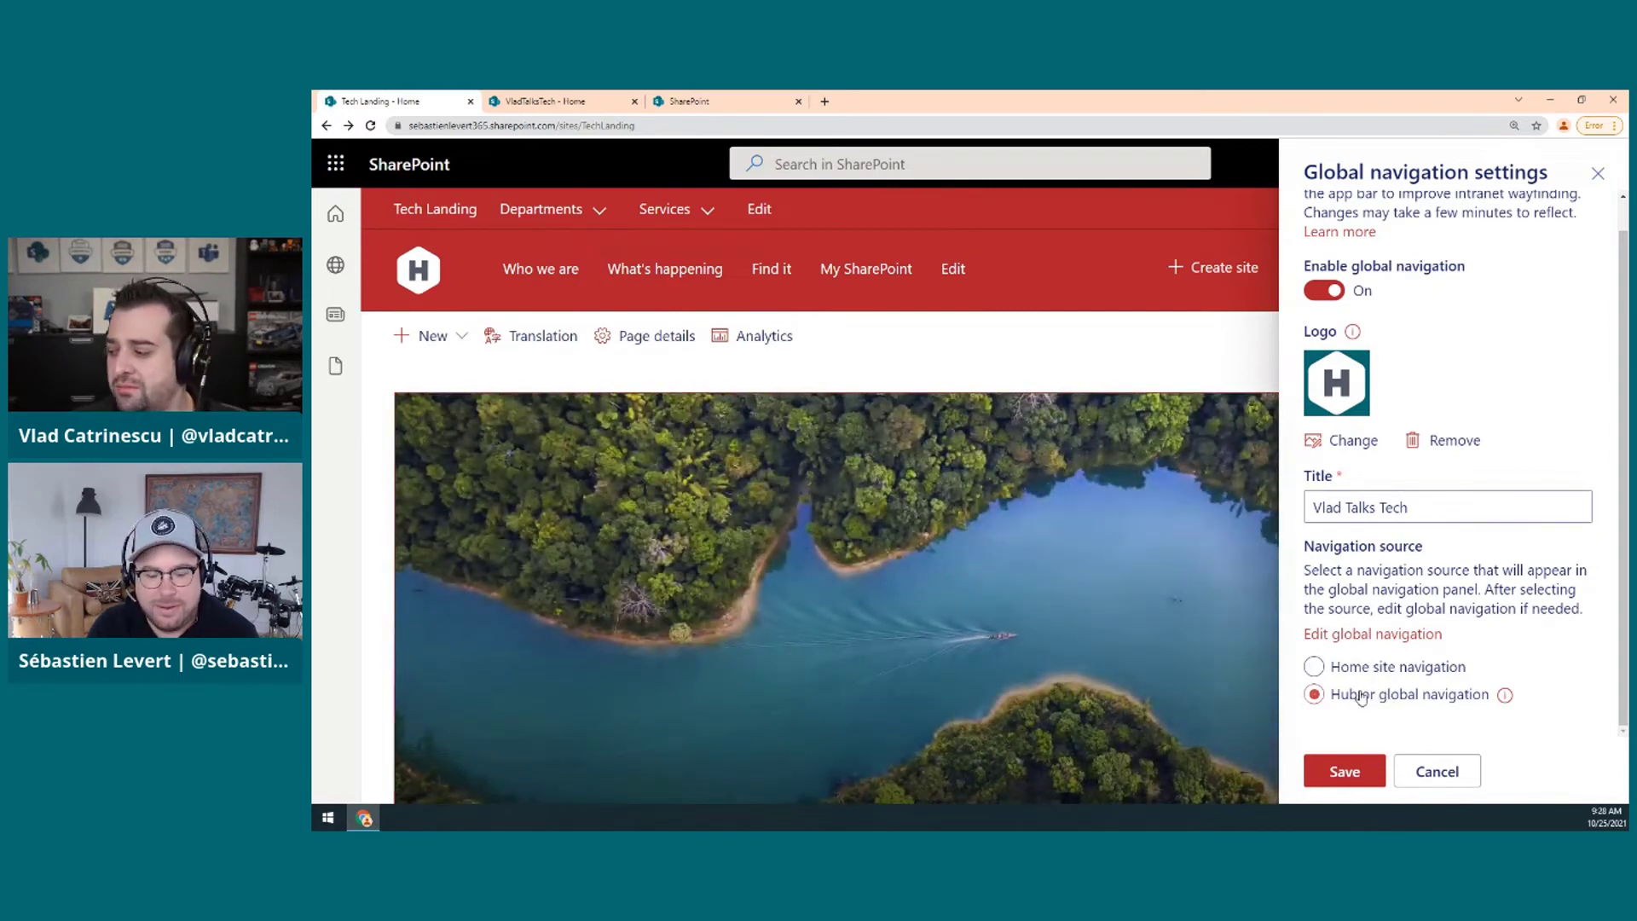
click(1369, 640)
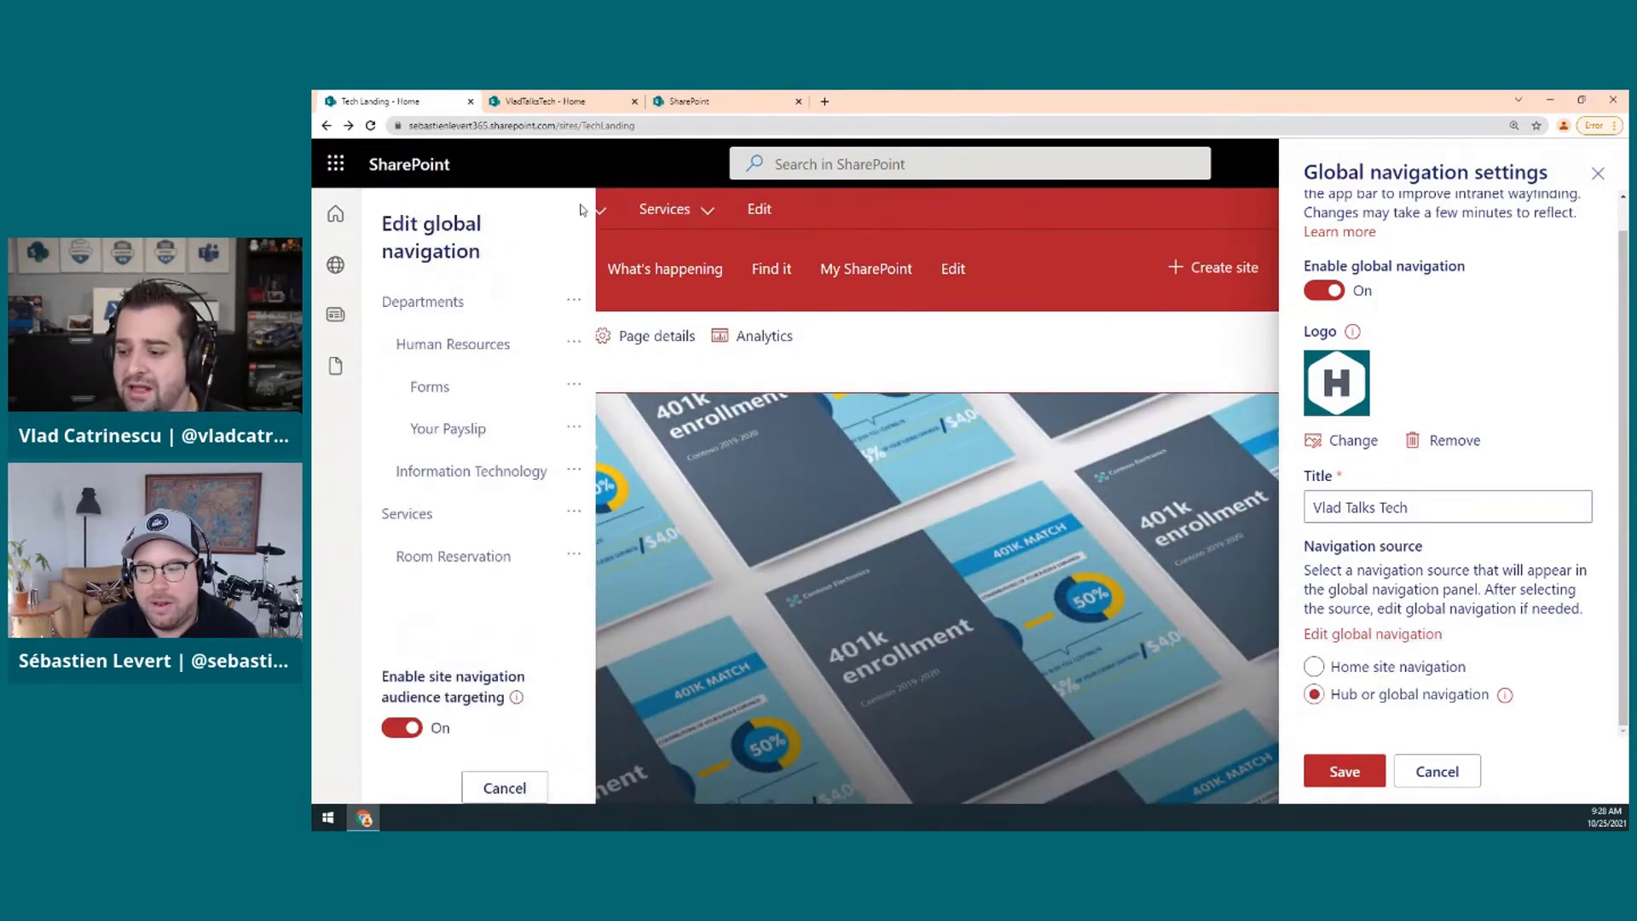
click(498, 785)
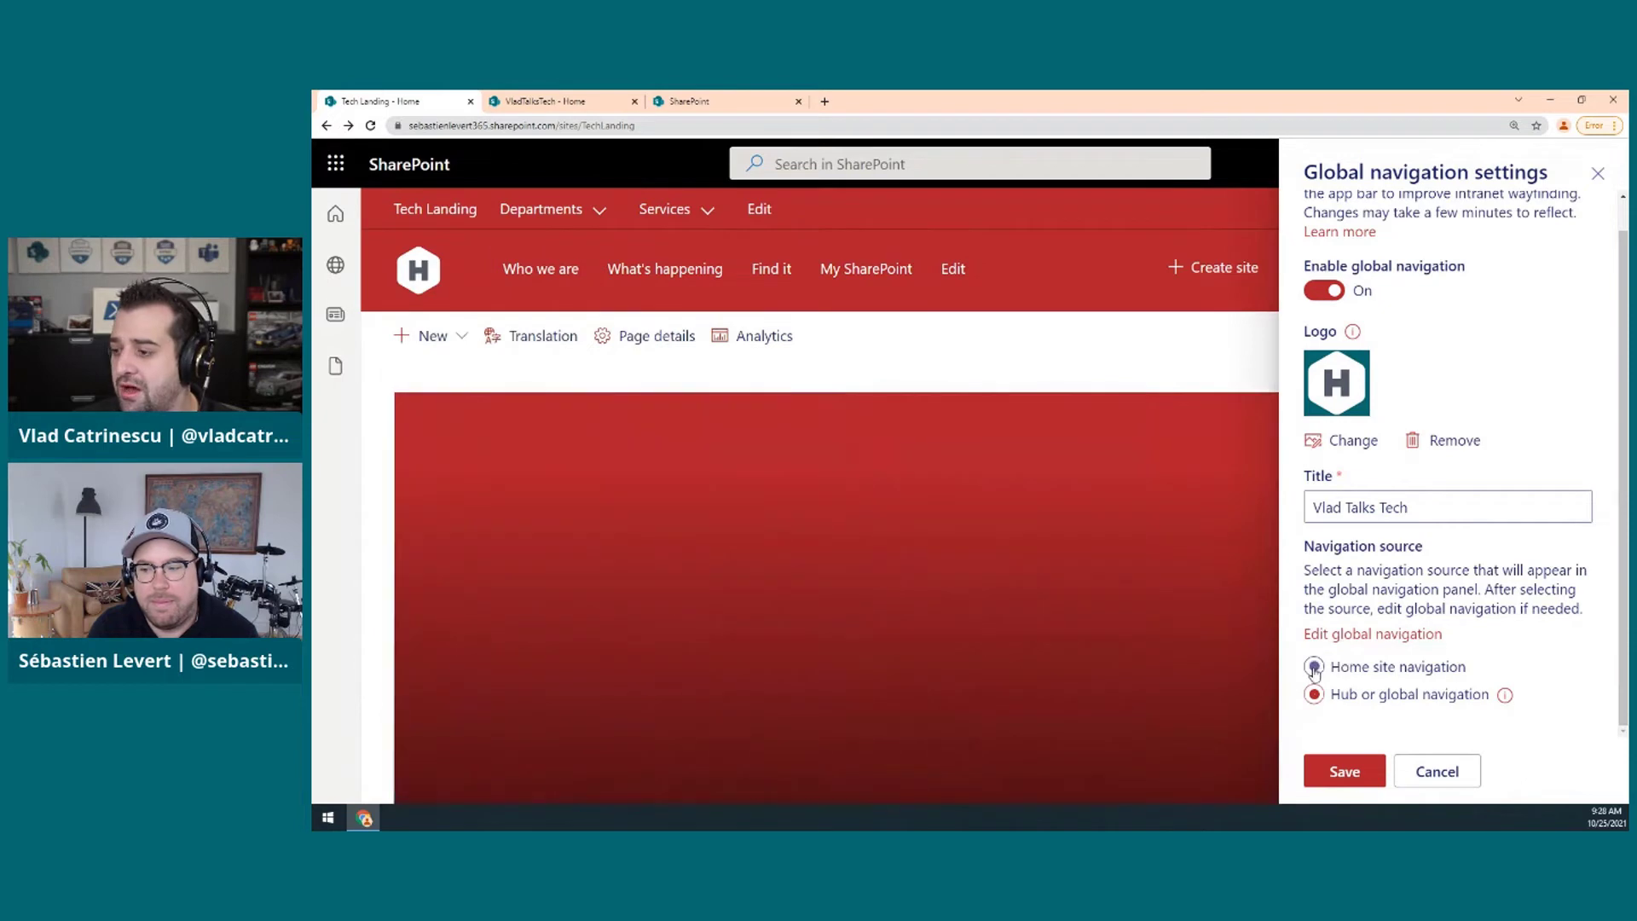
click(1314, 668)
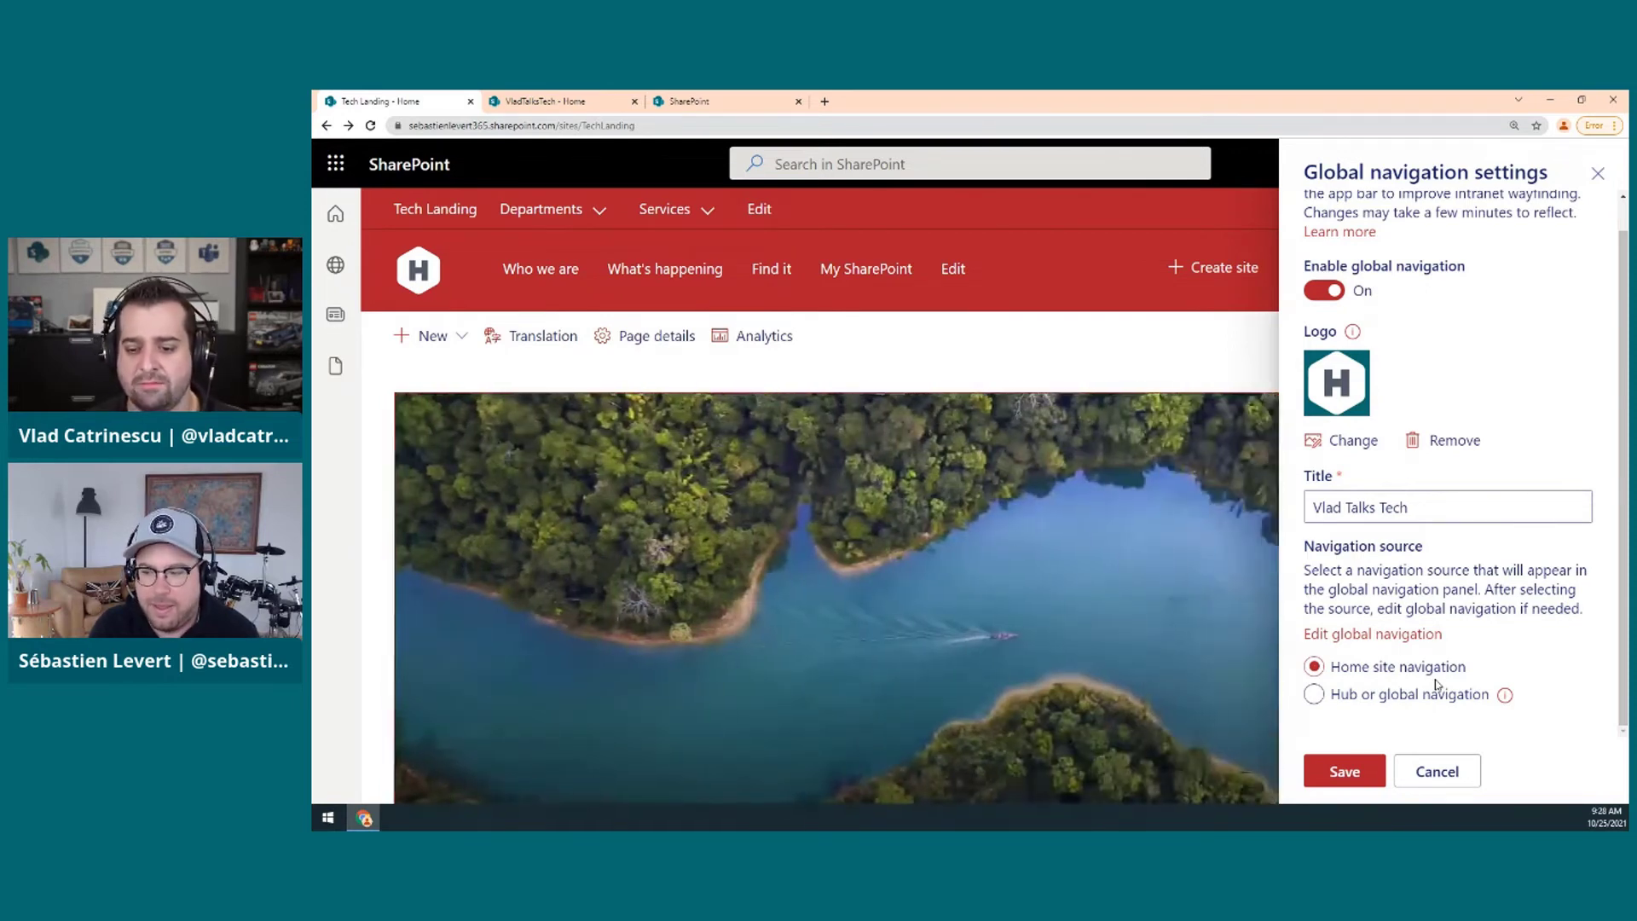
click(1340, 781)
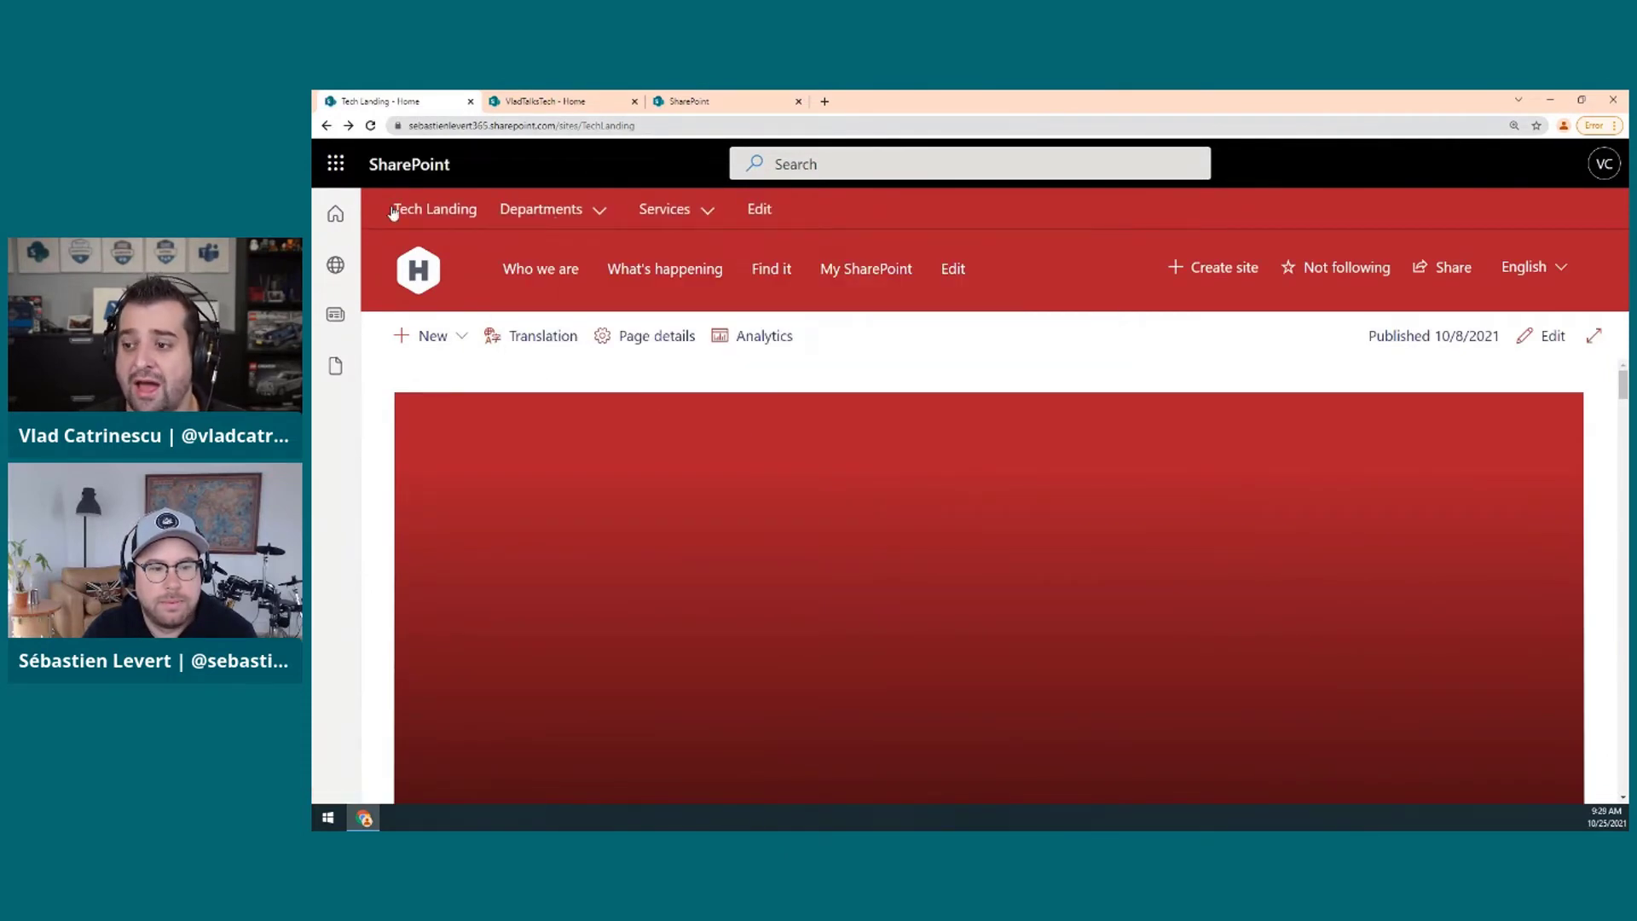
click(335, 215)
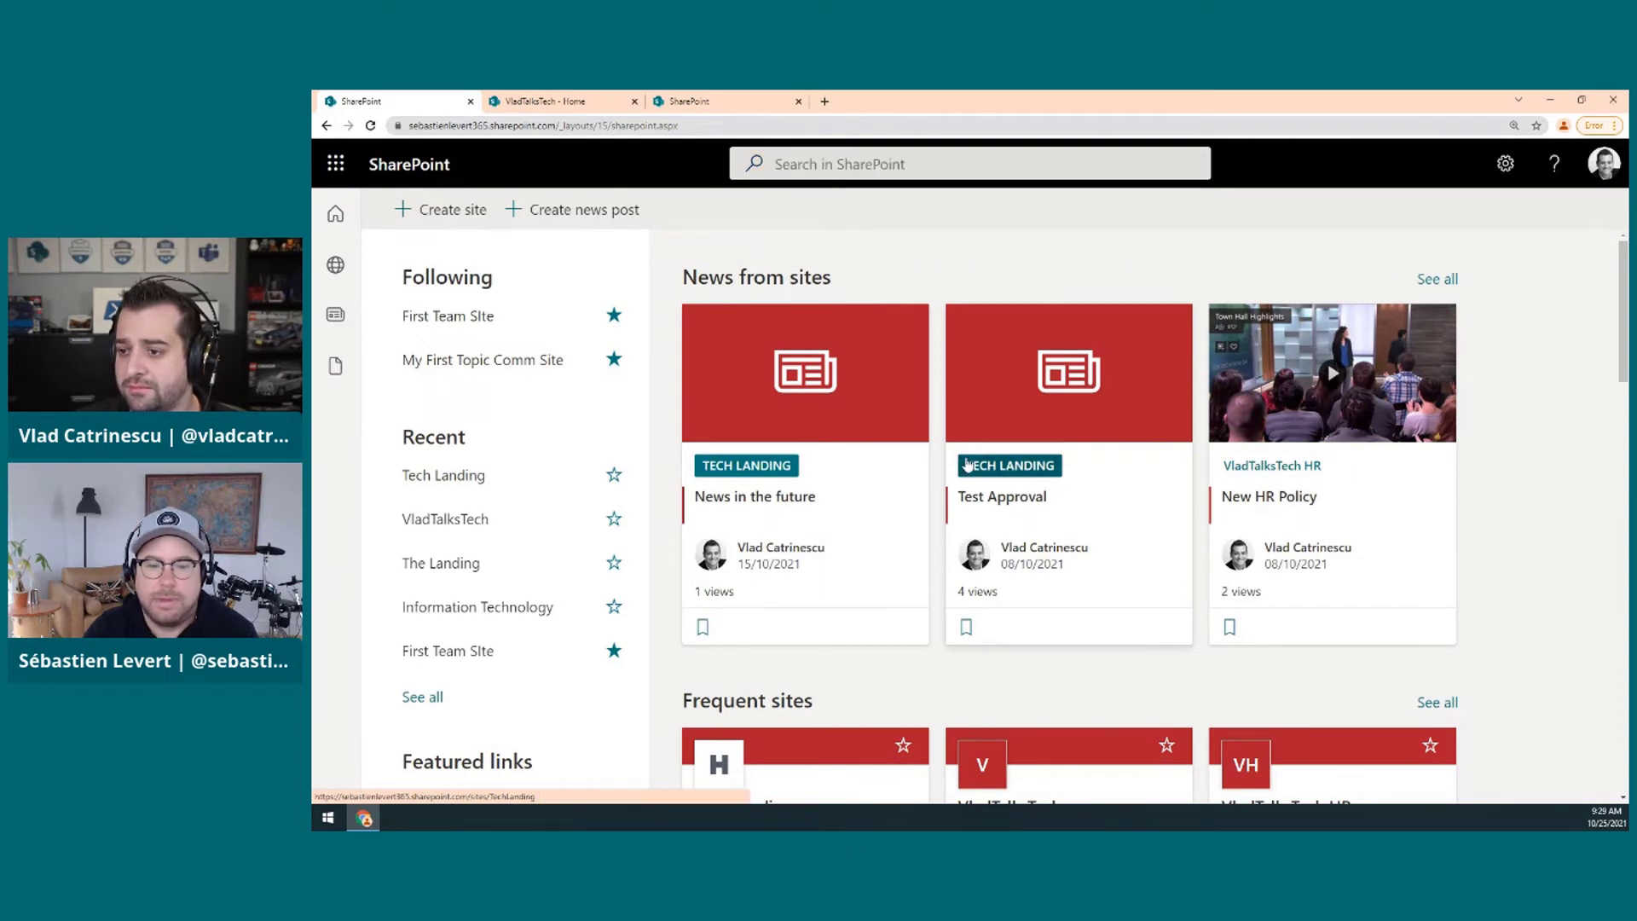
click(990, 471)
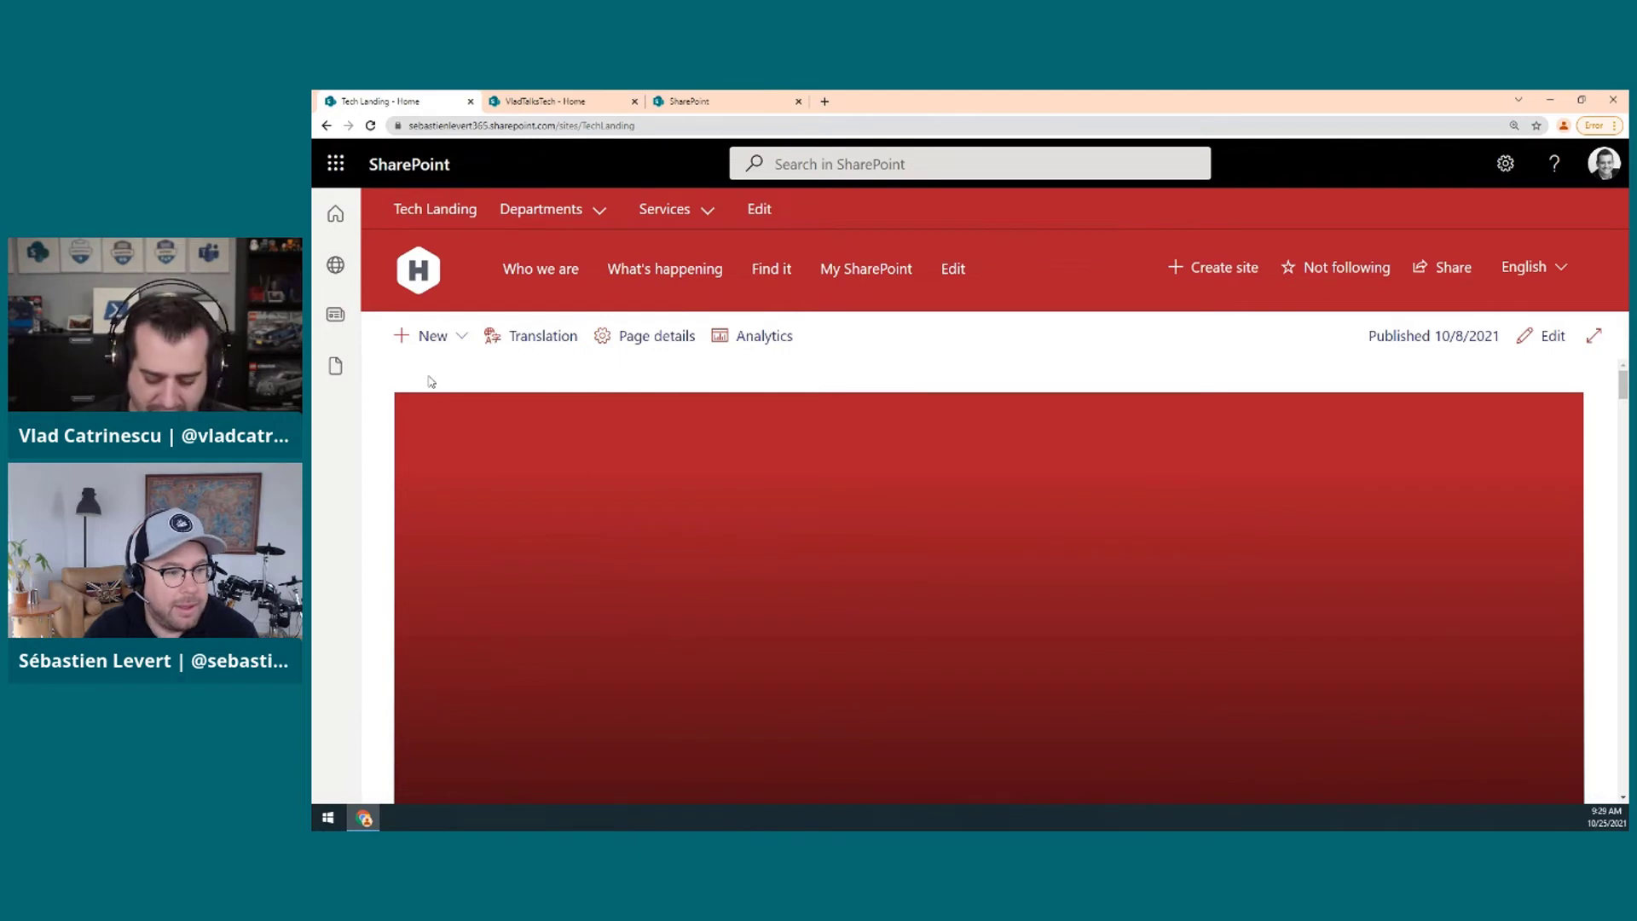
key(F12)
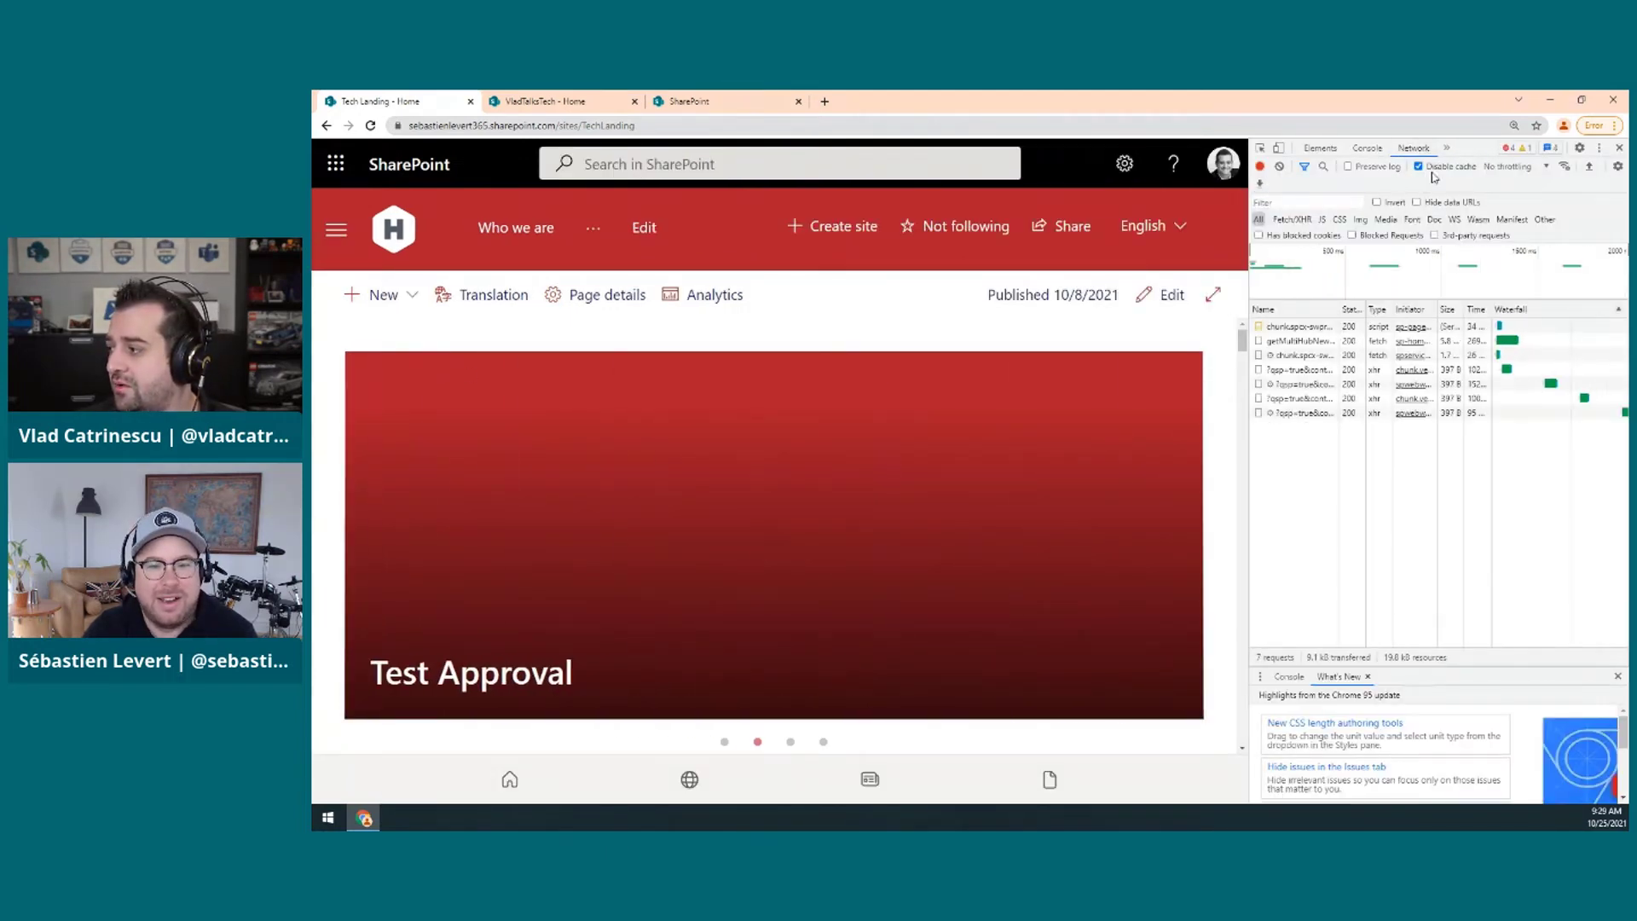
key(F5)
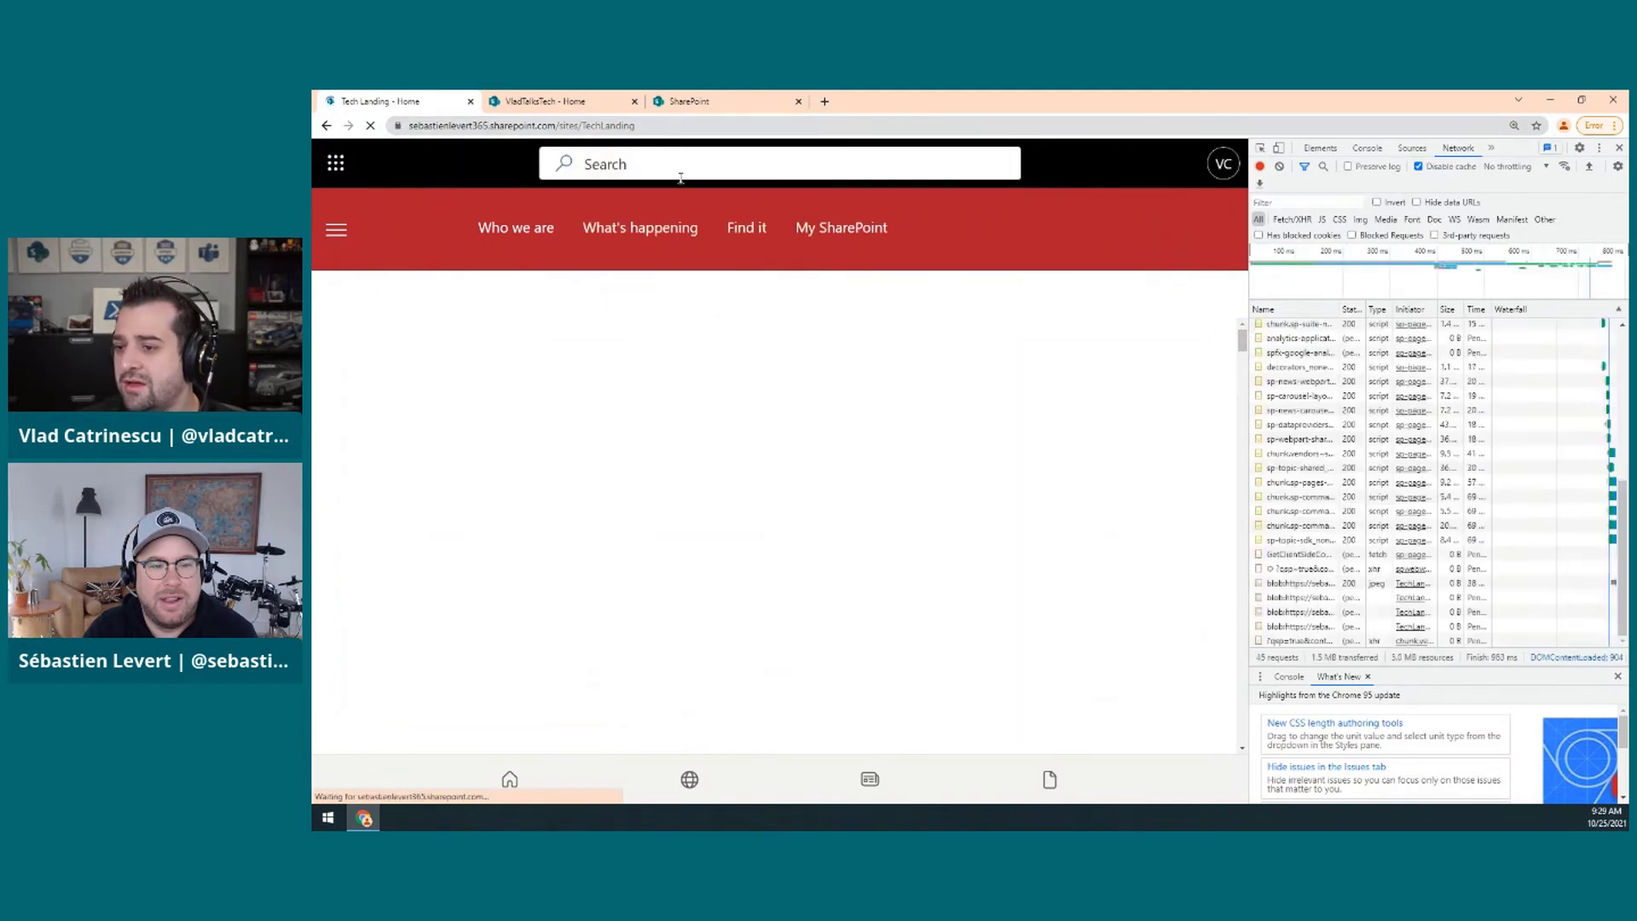
key(F12)
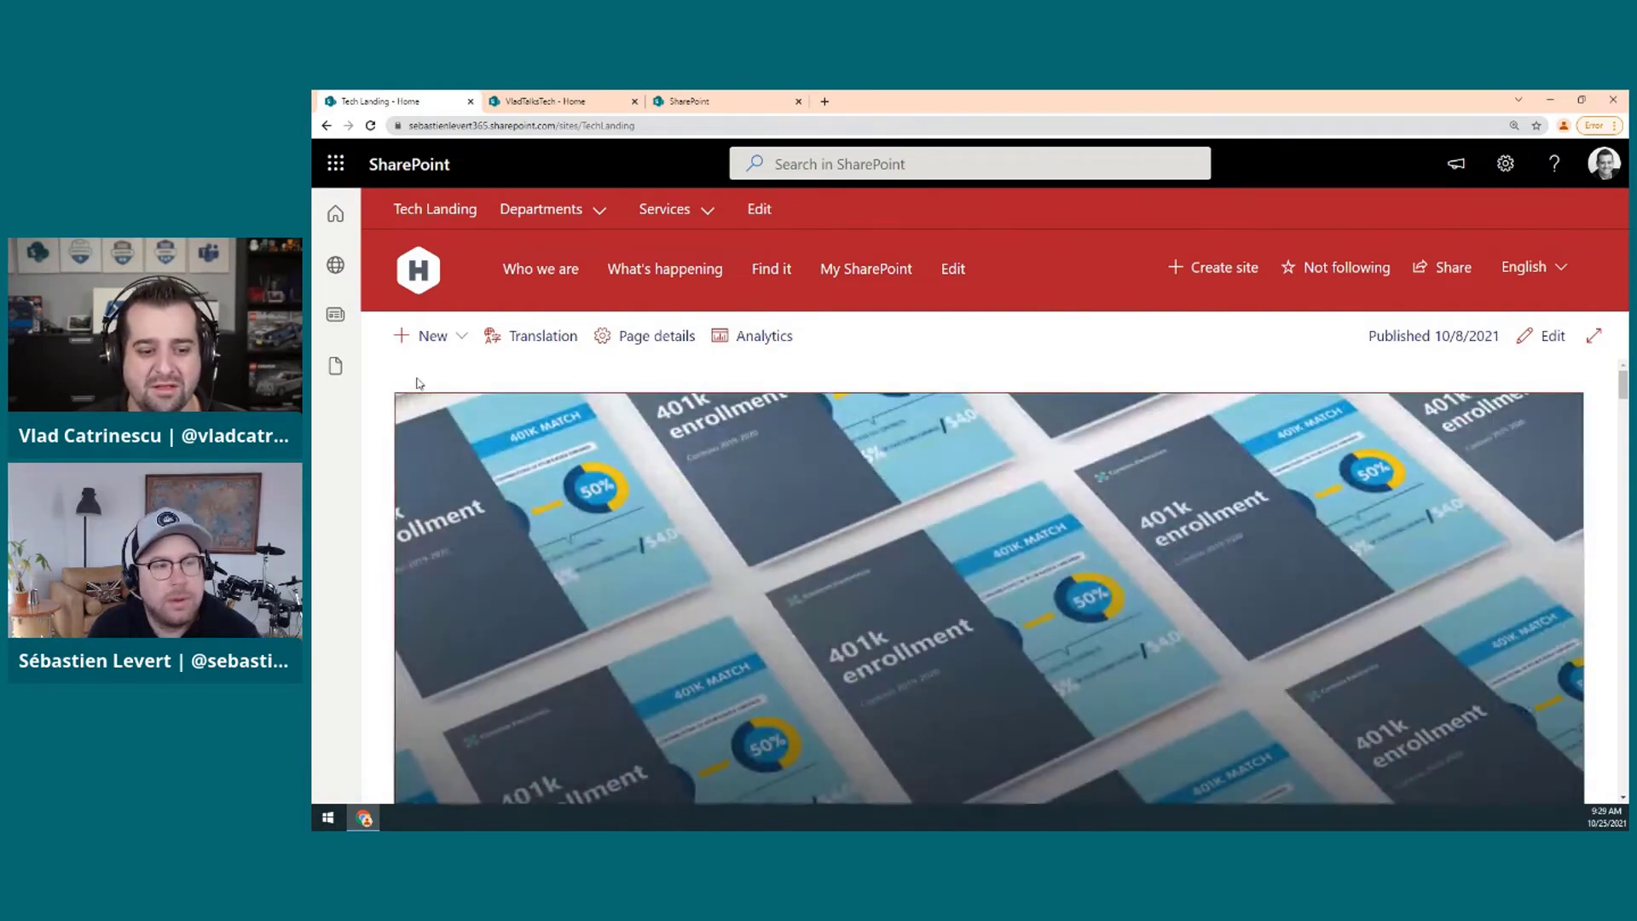
Return to Tech Landing via the SharePoint start page and open its Global navigation settings
click(337, 216)
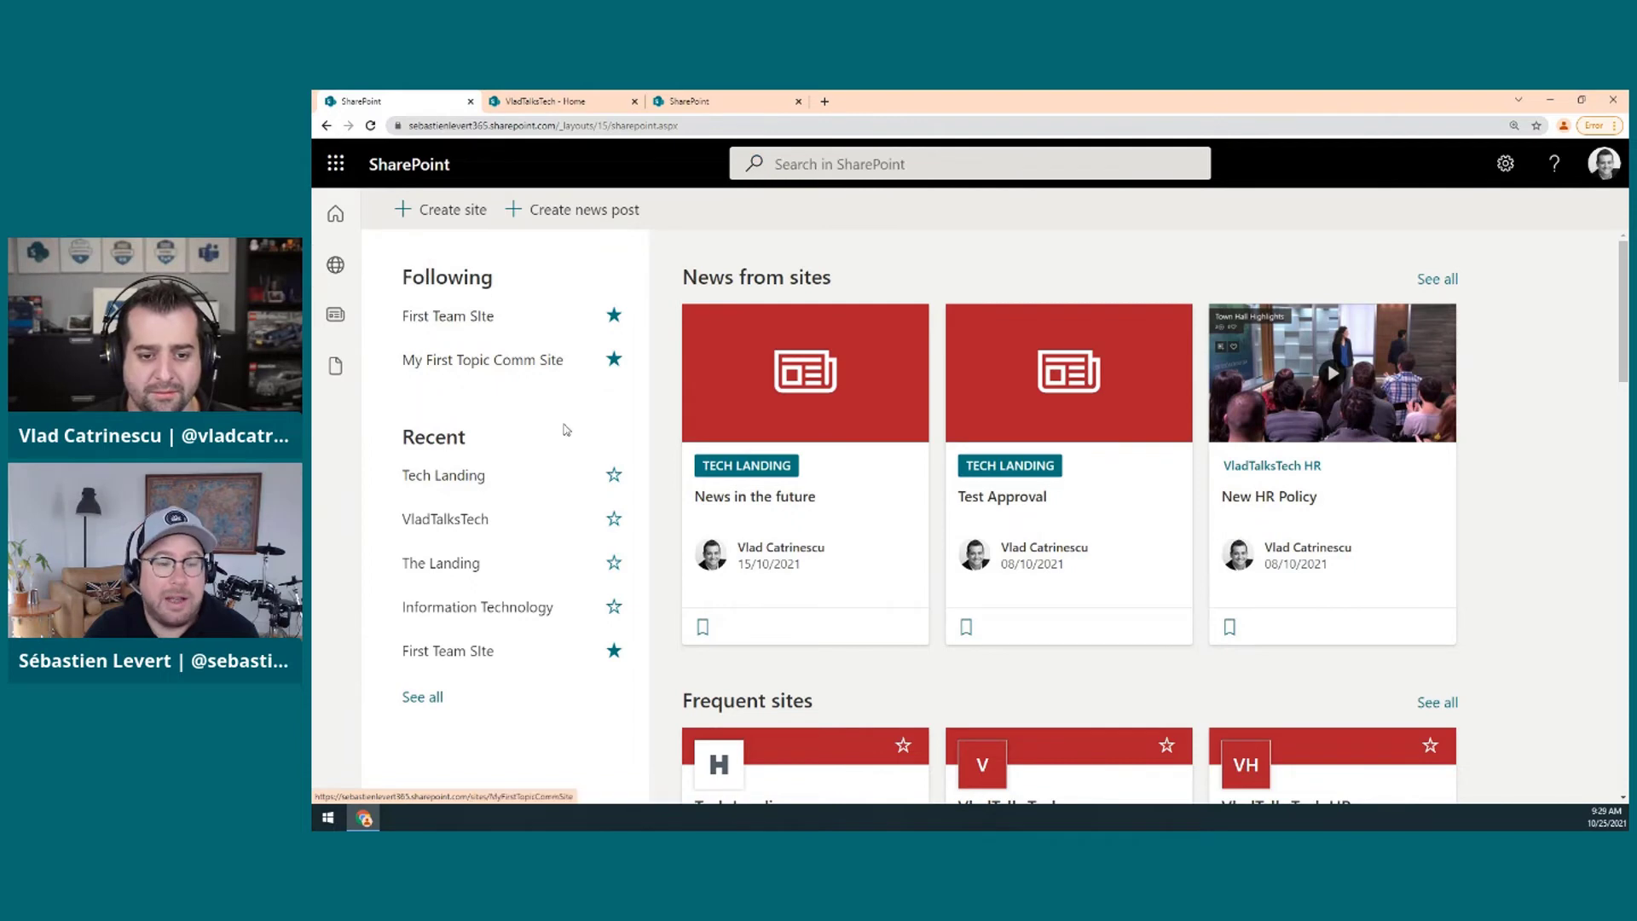
click(735, 476)
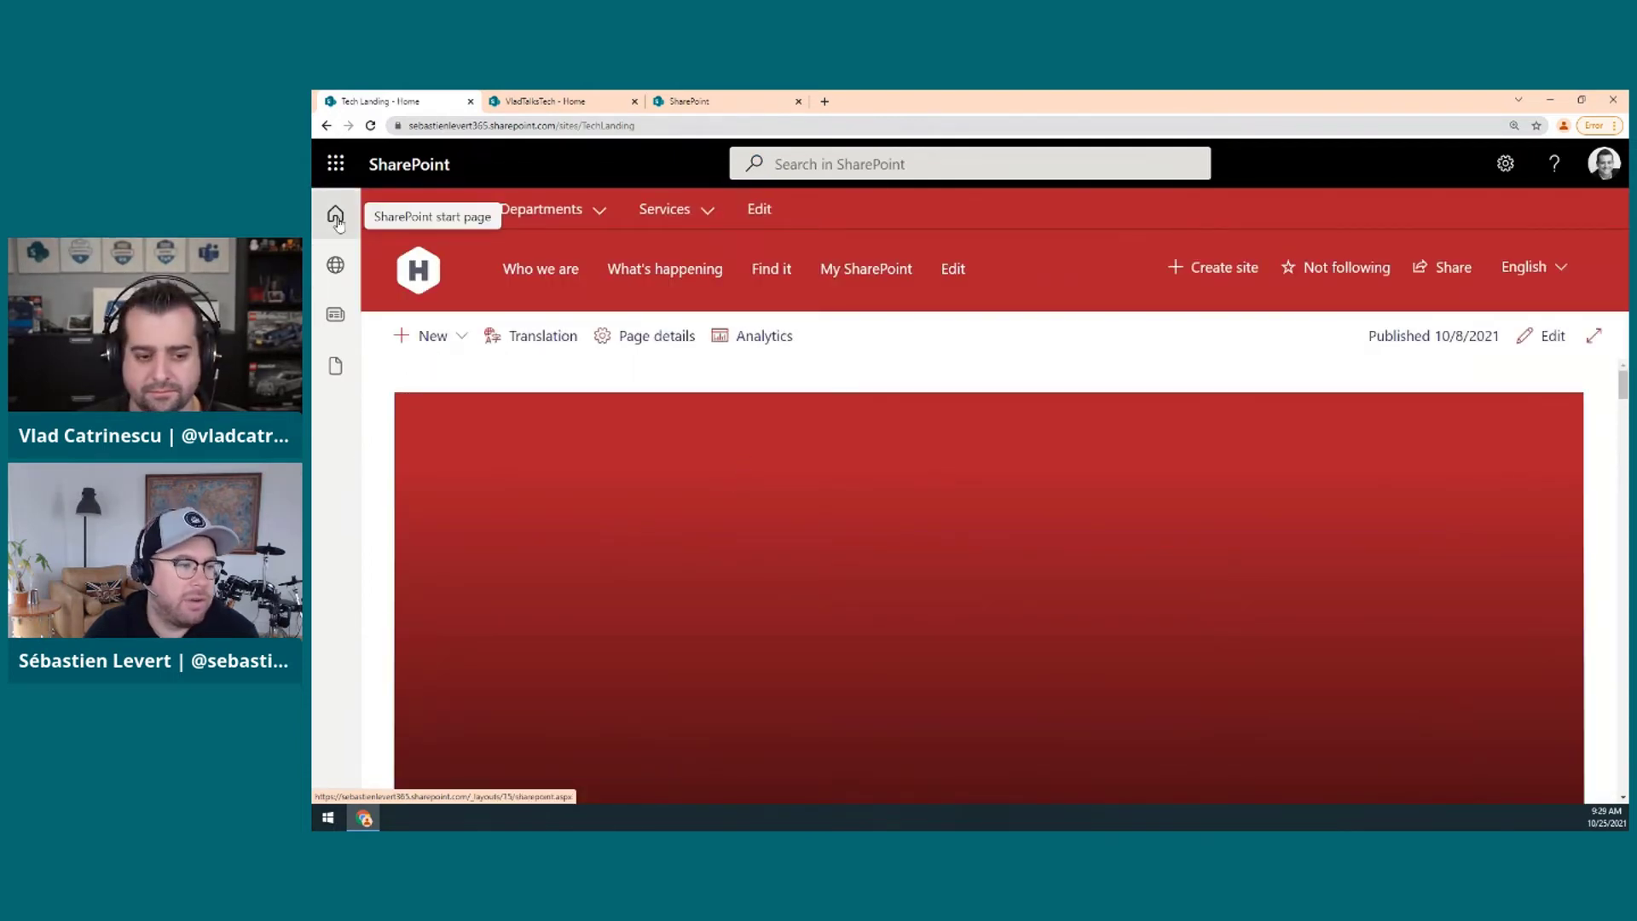
click(1492, 178)
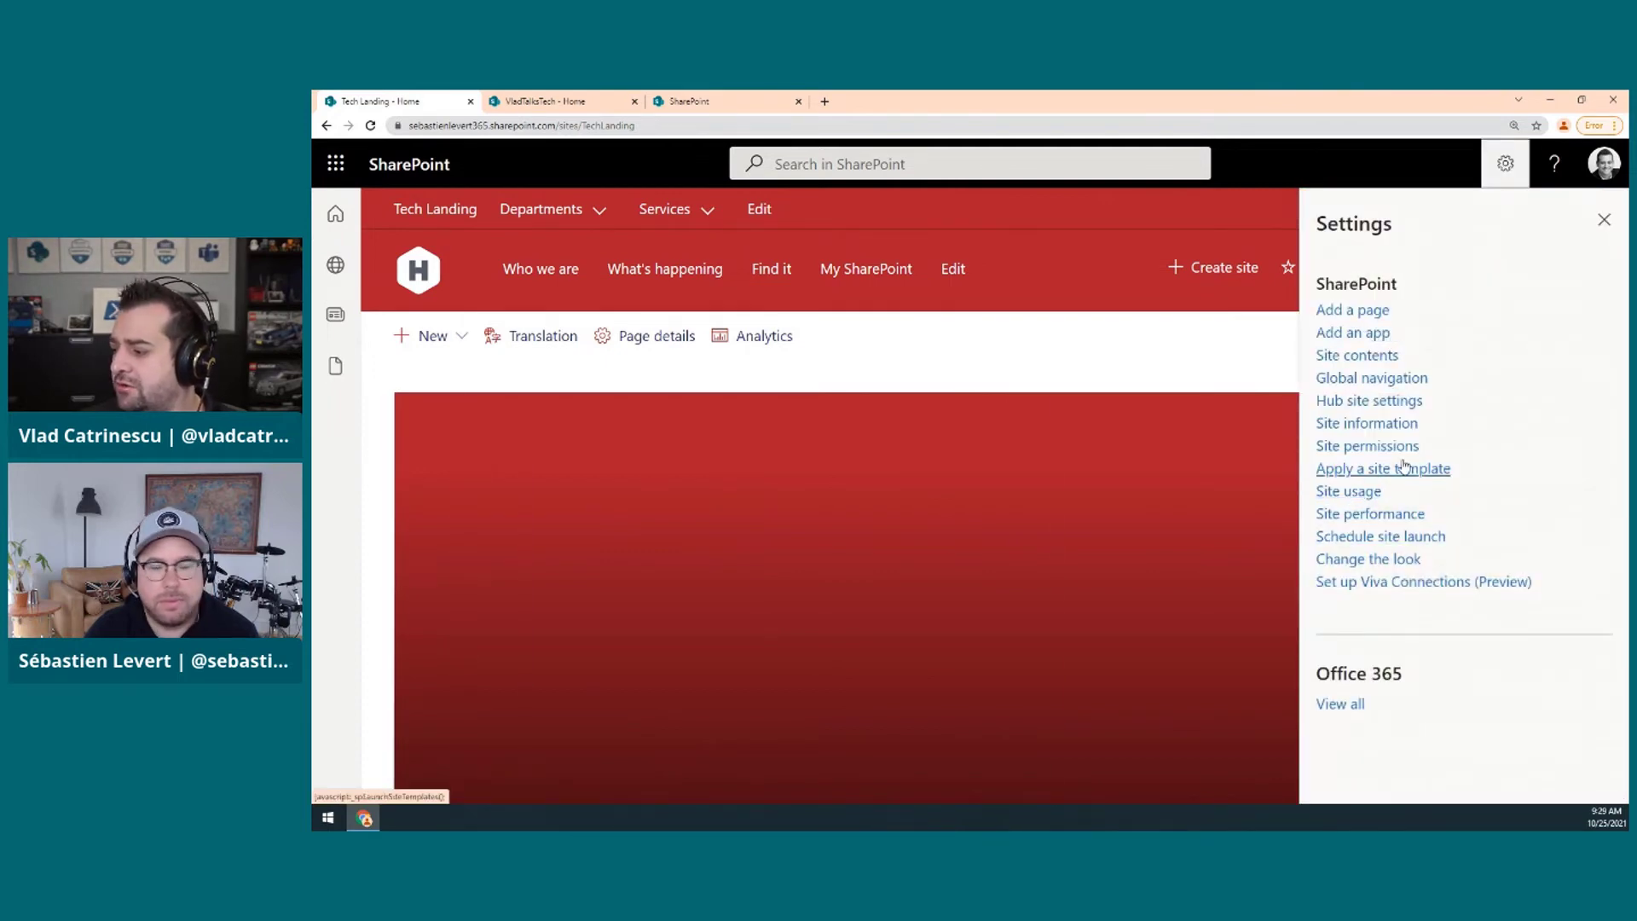
click(1366, 378)
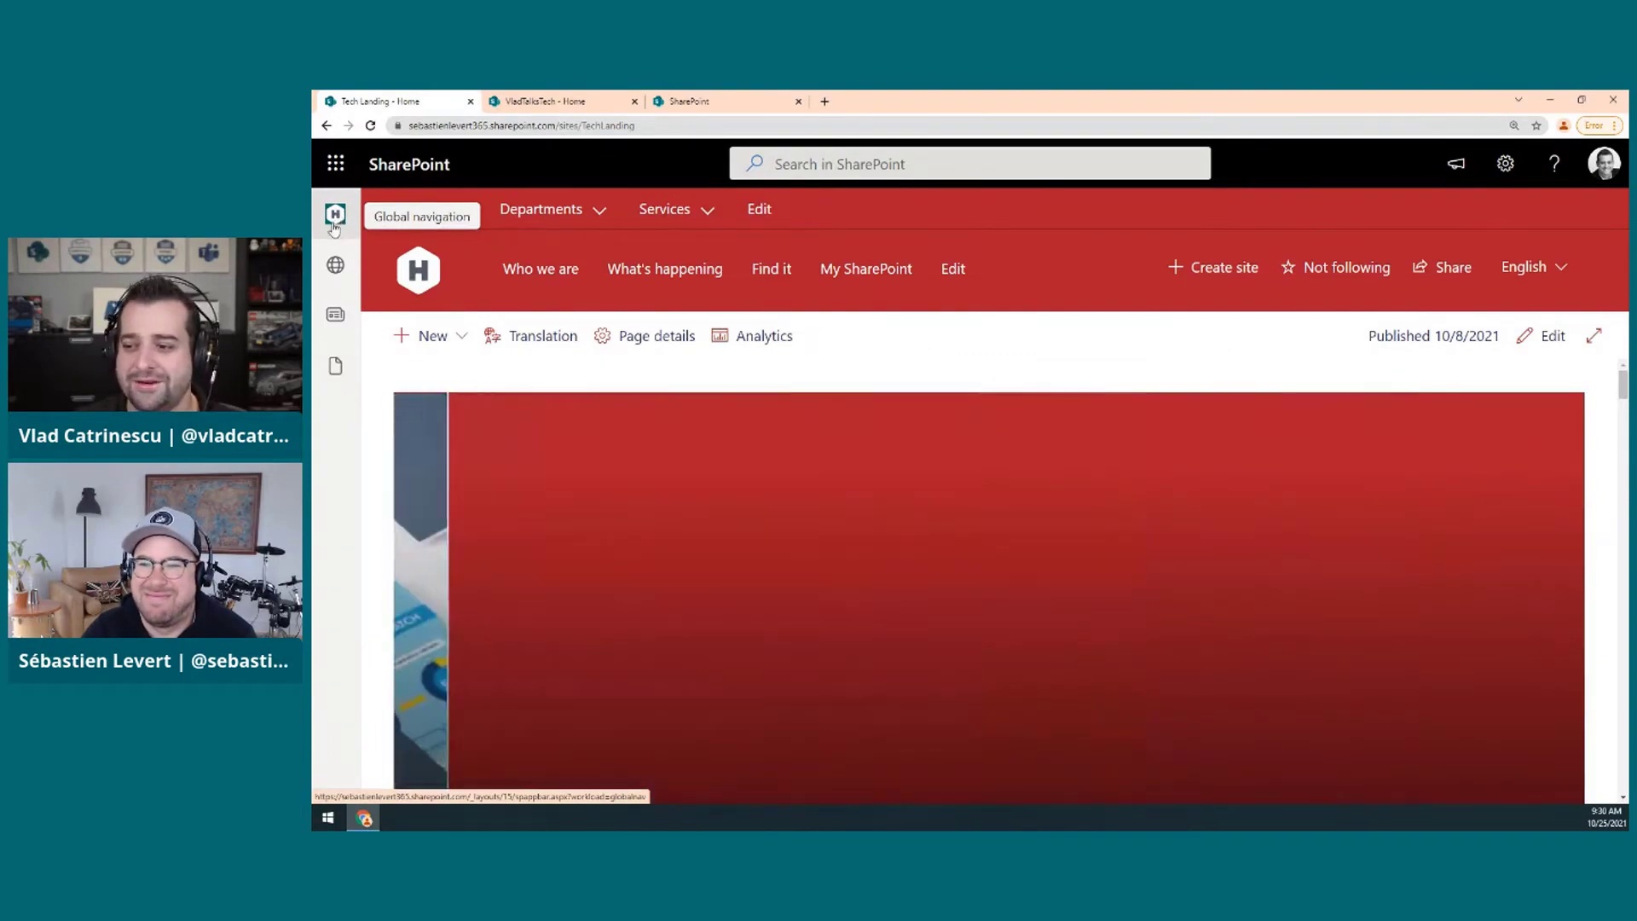
Open the Vlad Talks Tech global navigation panel from the H logo, close it, and reopen it
click(337, 224)
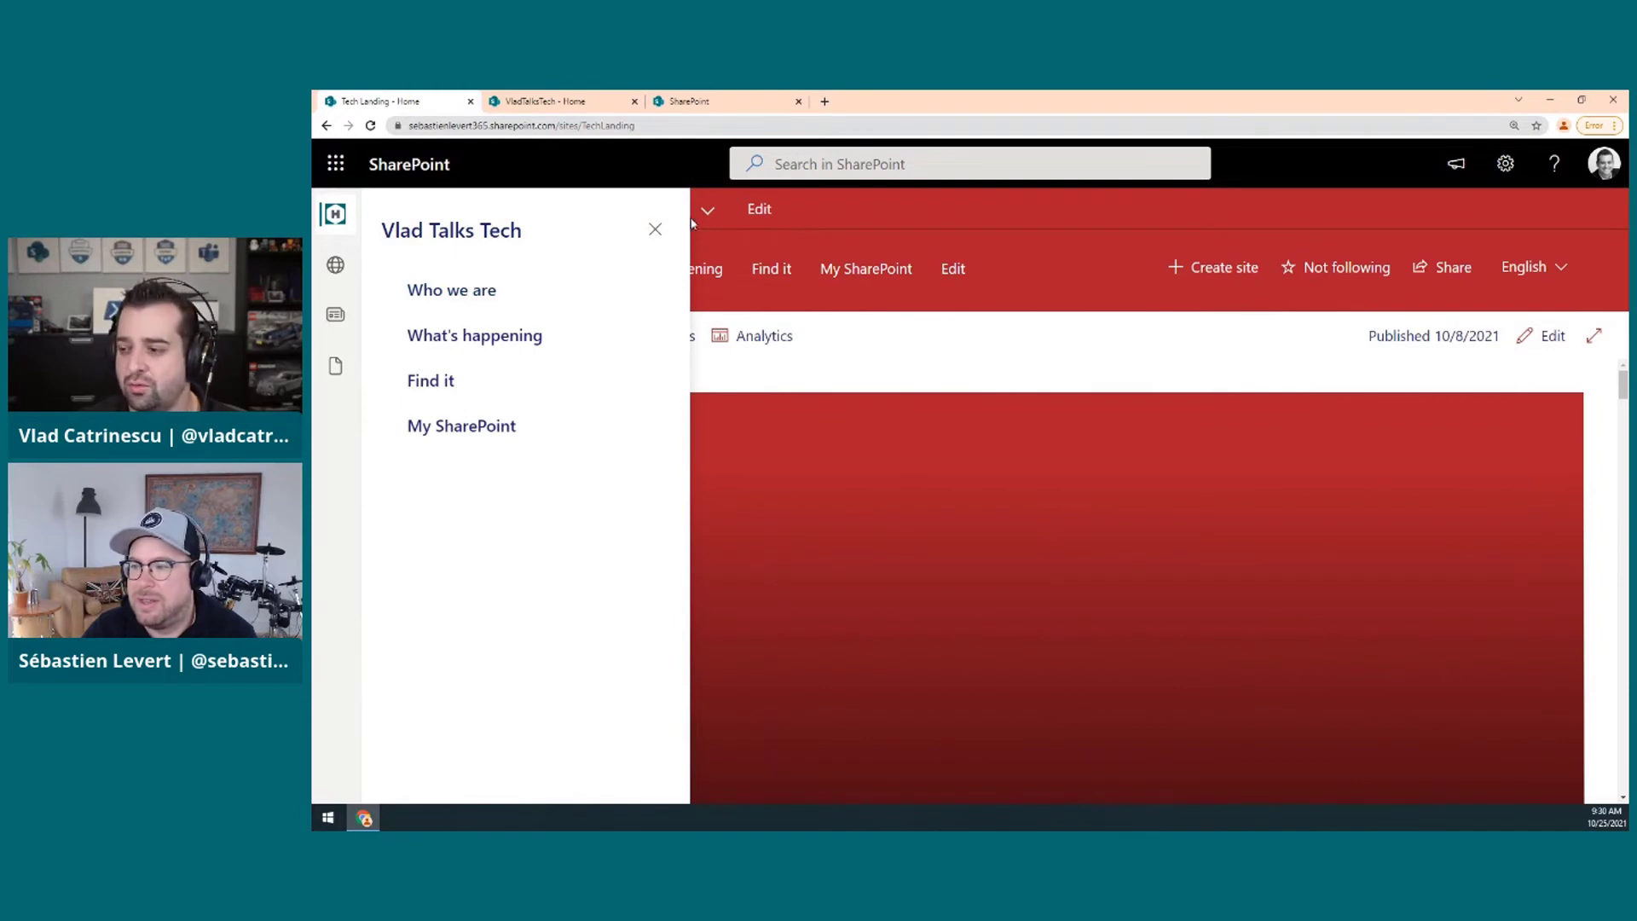
click(655, 230)
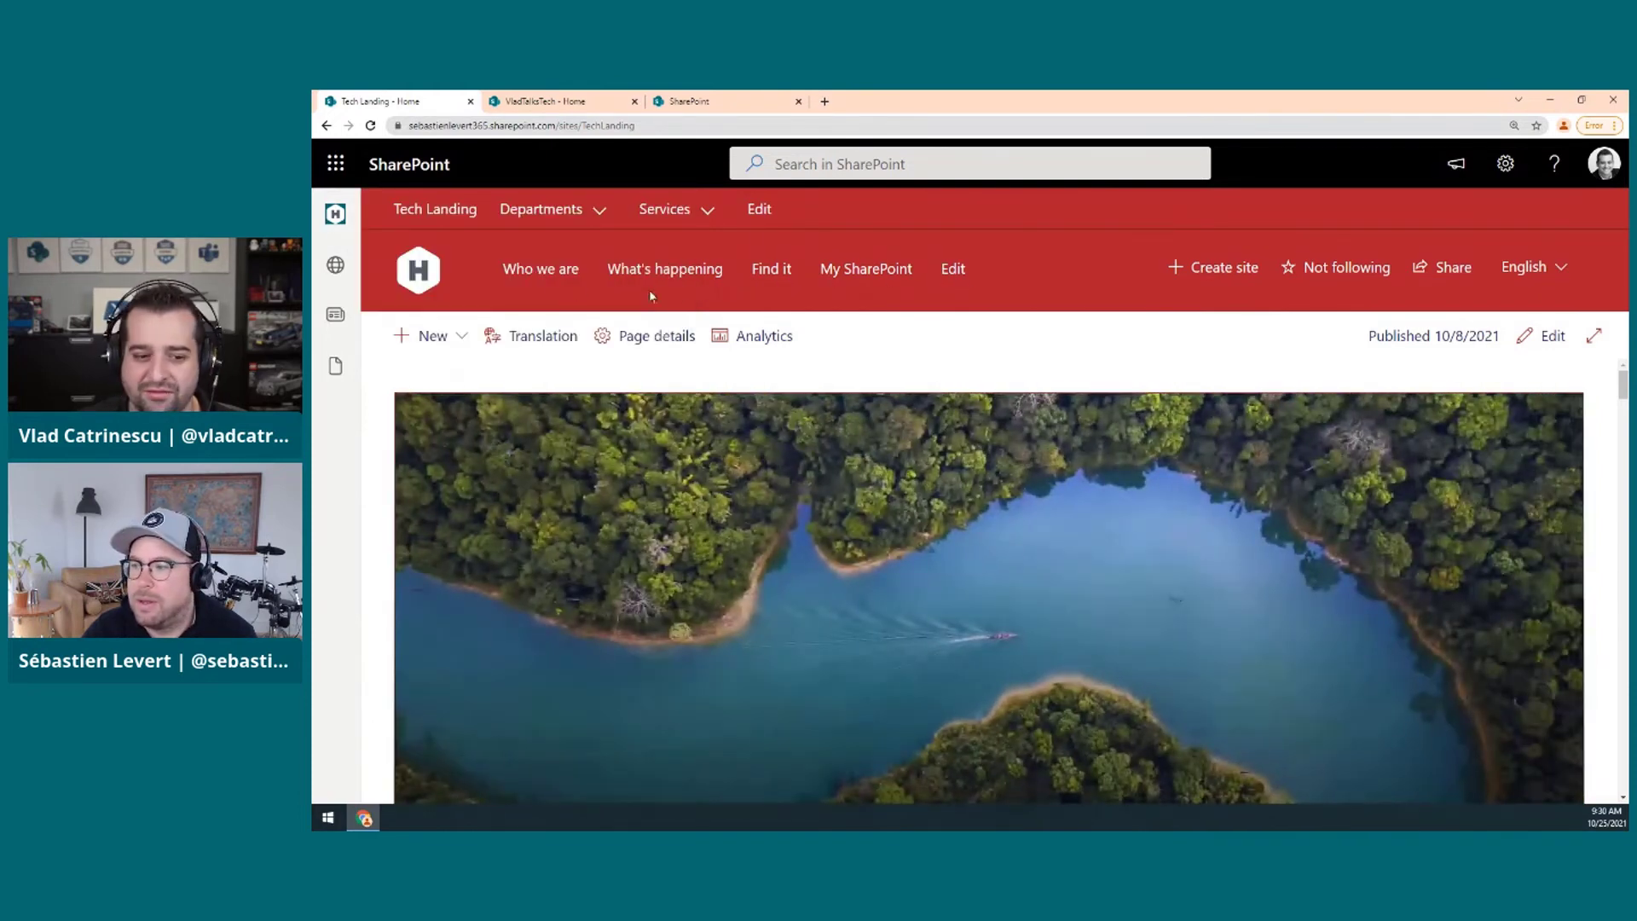
click(343, 223)
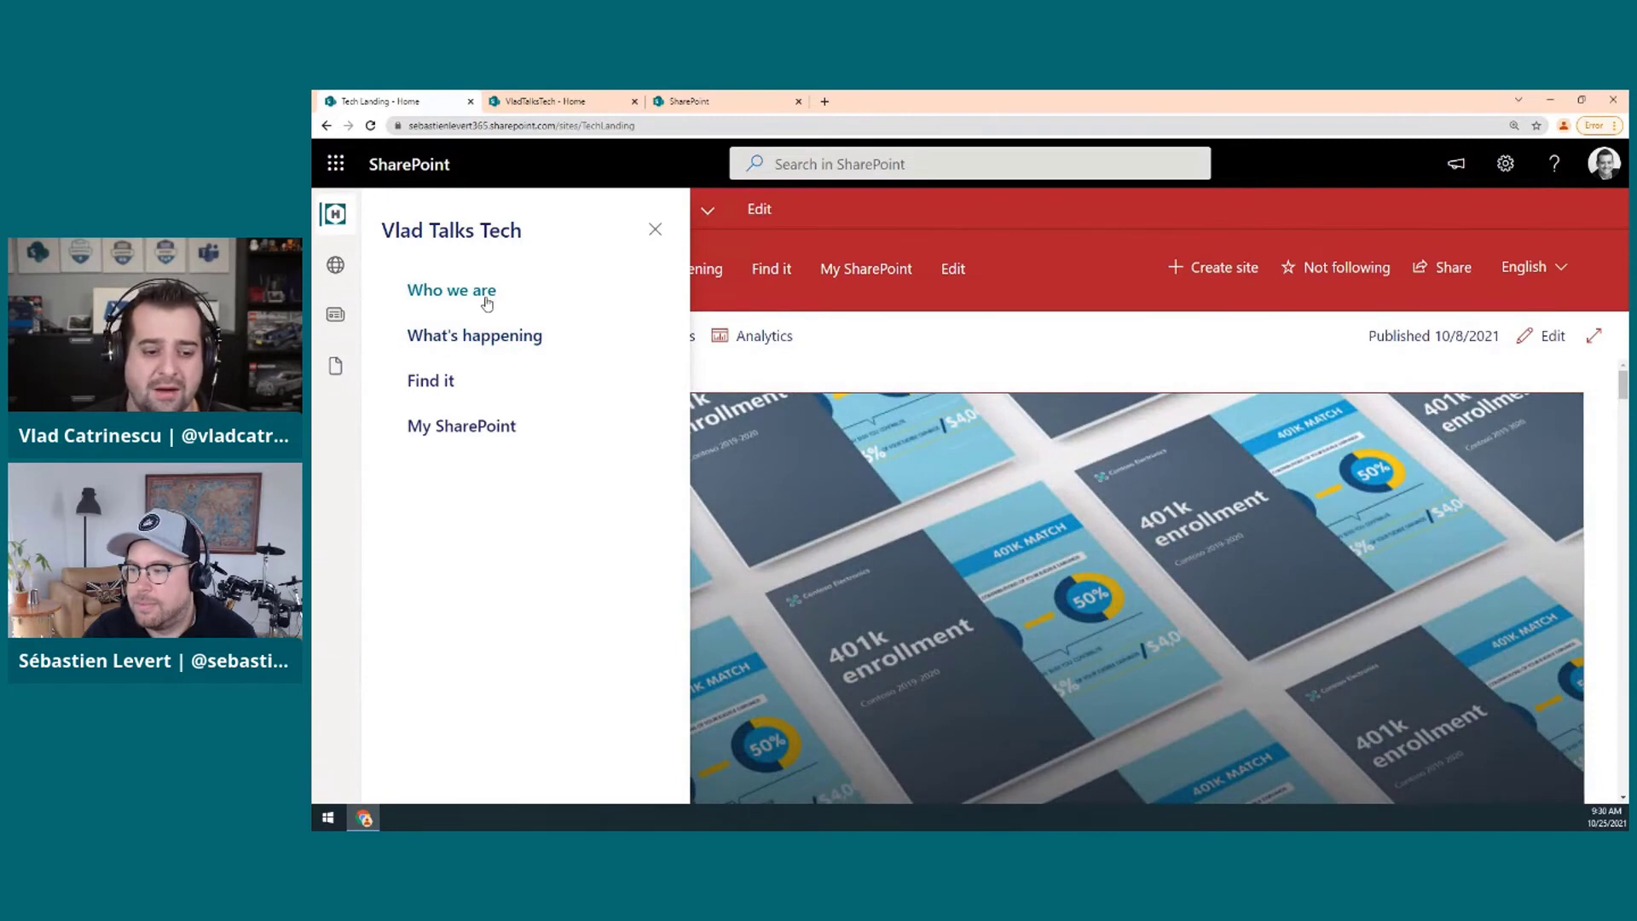
Show the same Vlad Talks Tech global navigation on Project Las Vegas, then return to Tech Landing
click(521, 113)
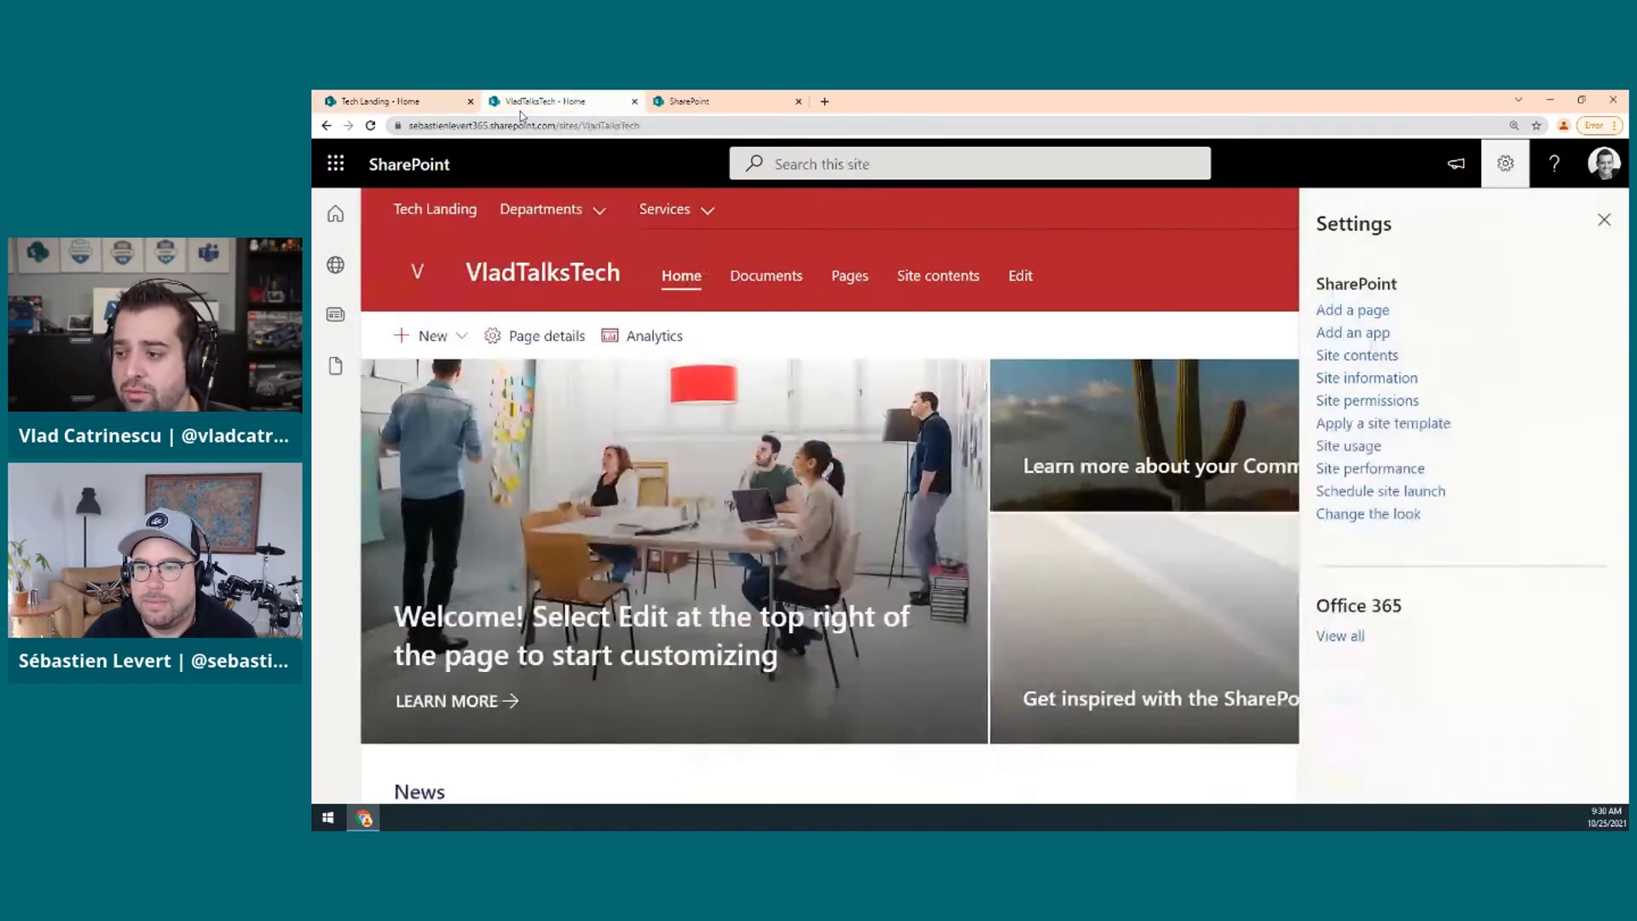
click(340, 216)
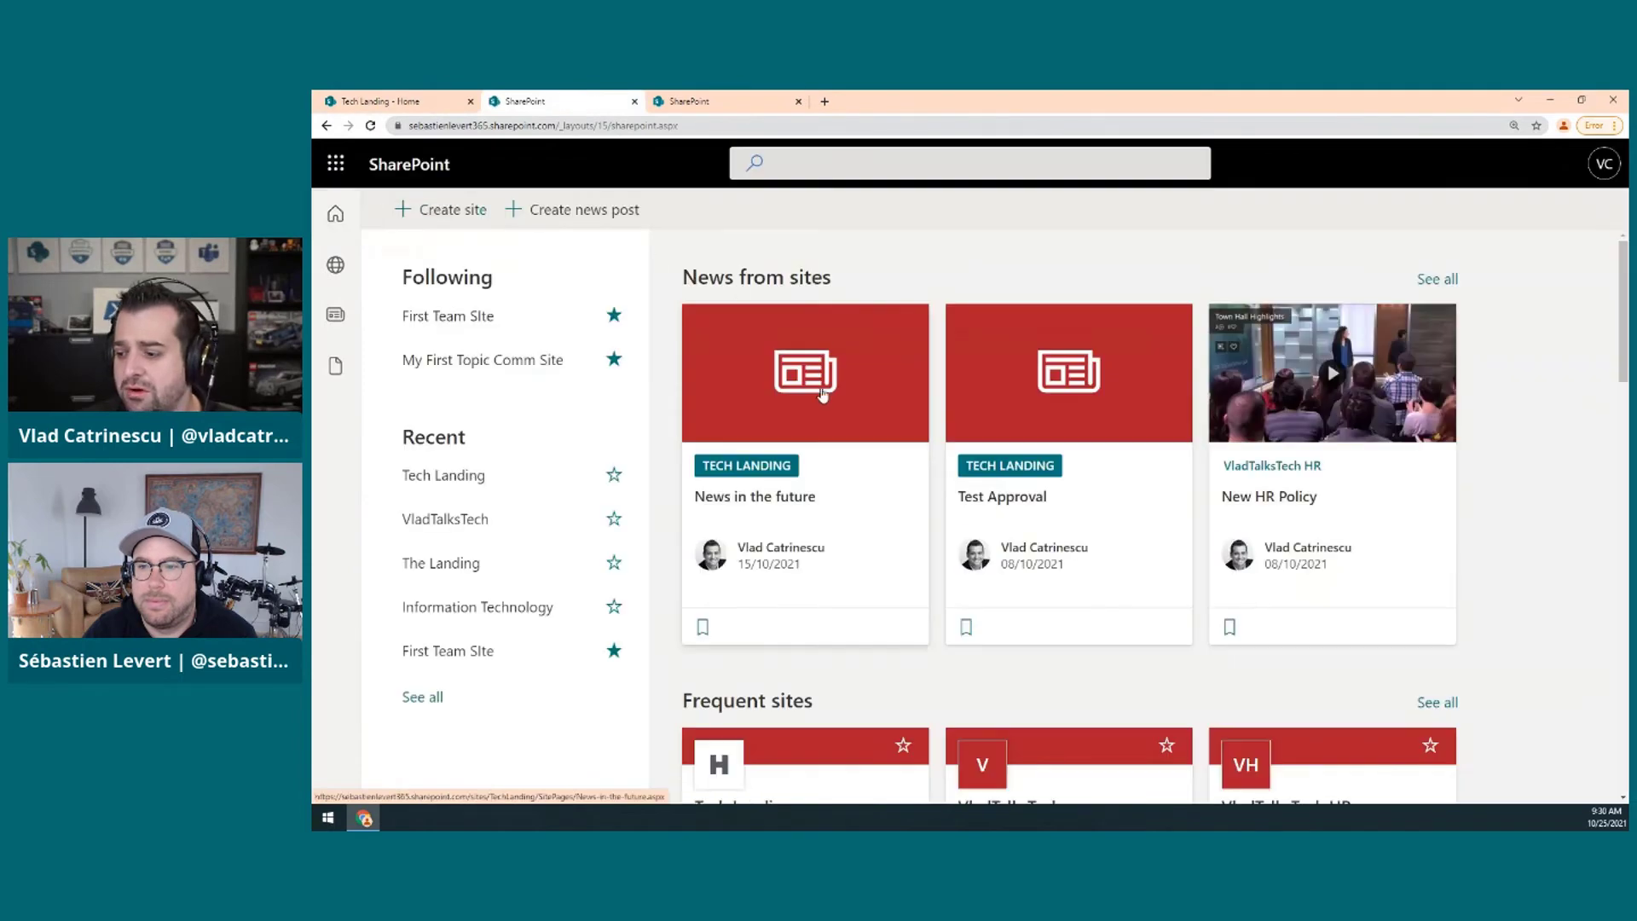
scroll(580, 469, down, 8)
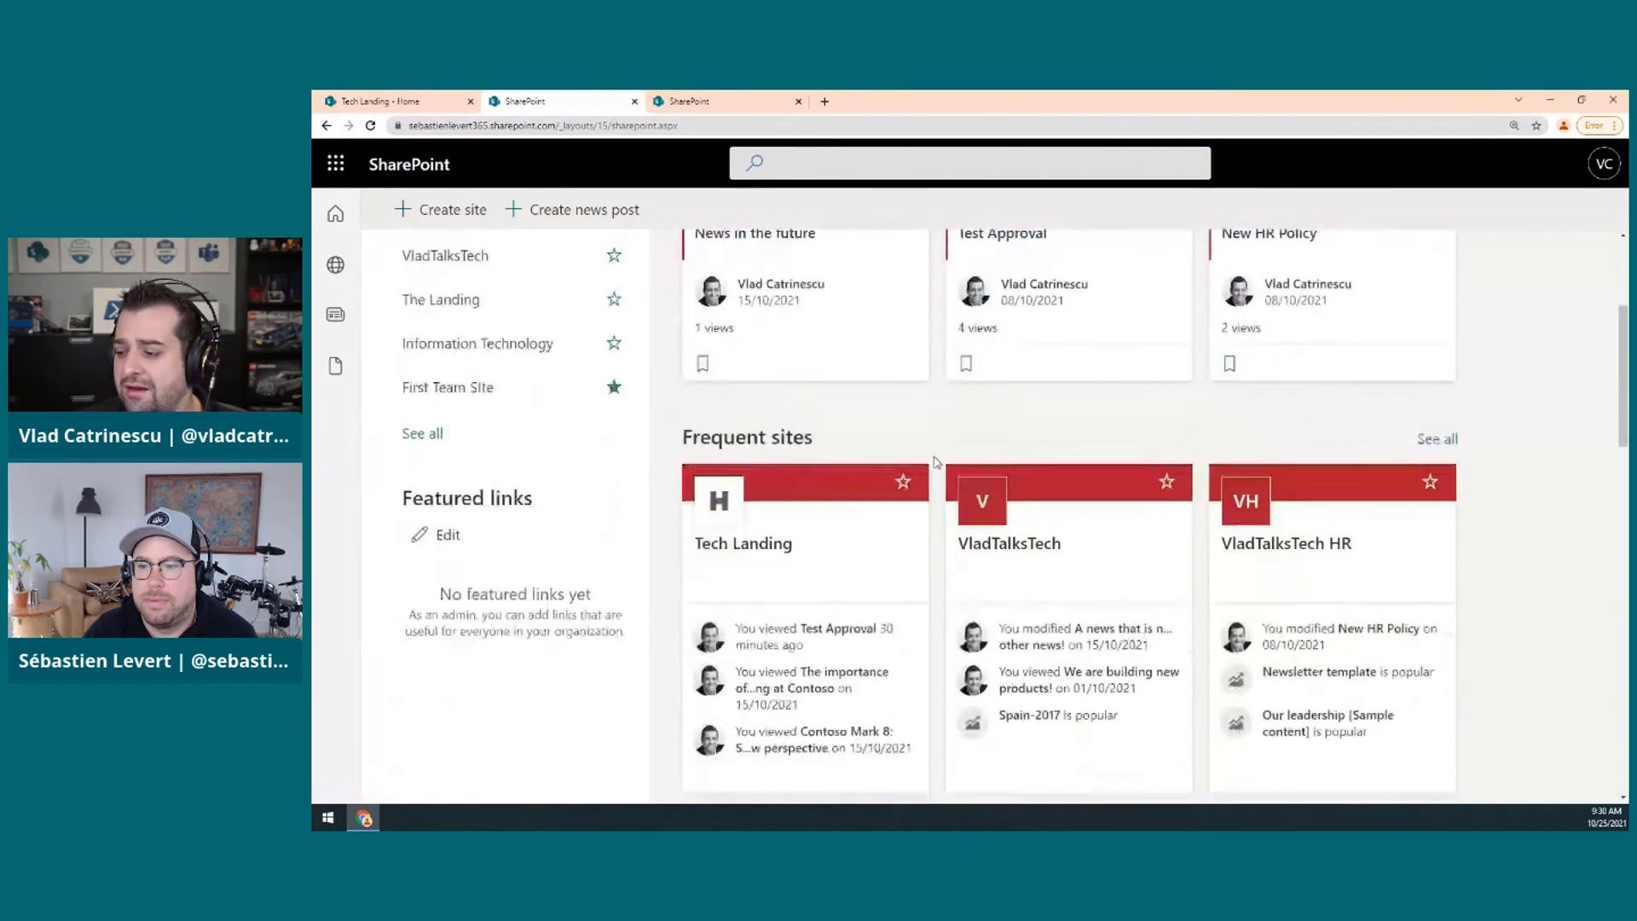
scroll(995, 383, down, 4)
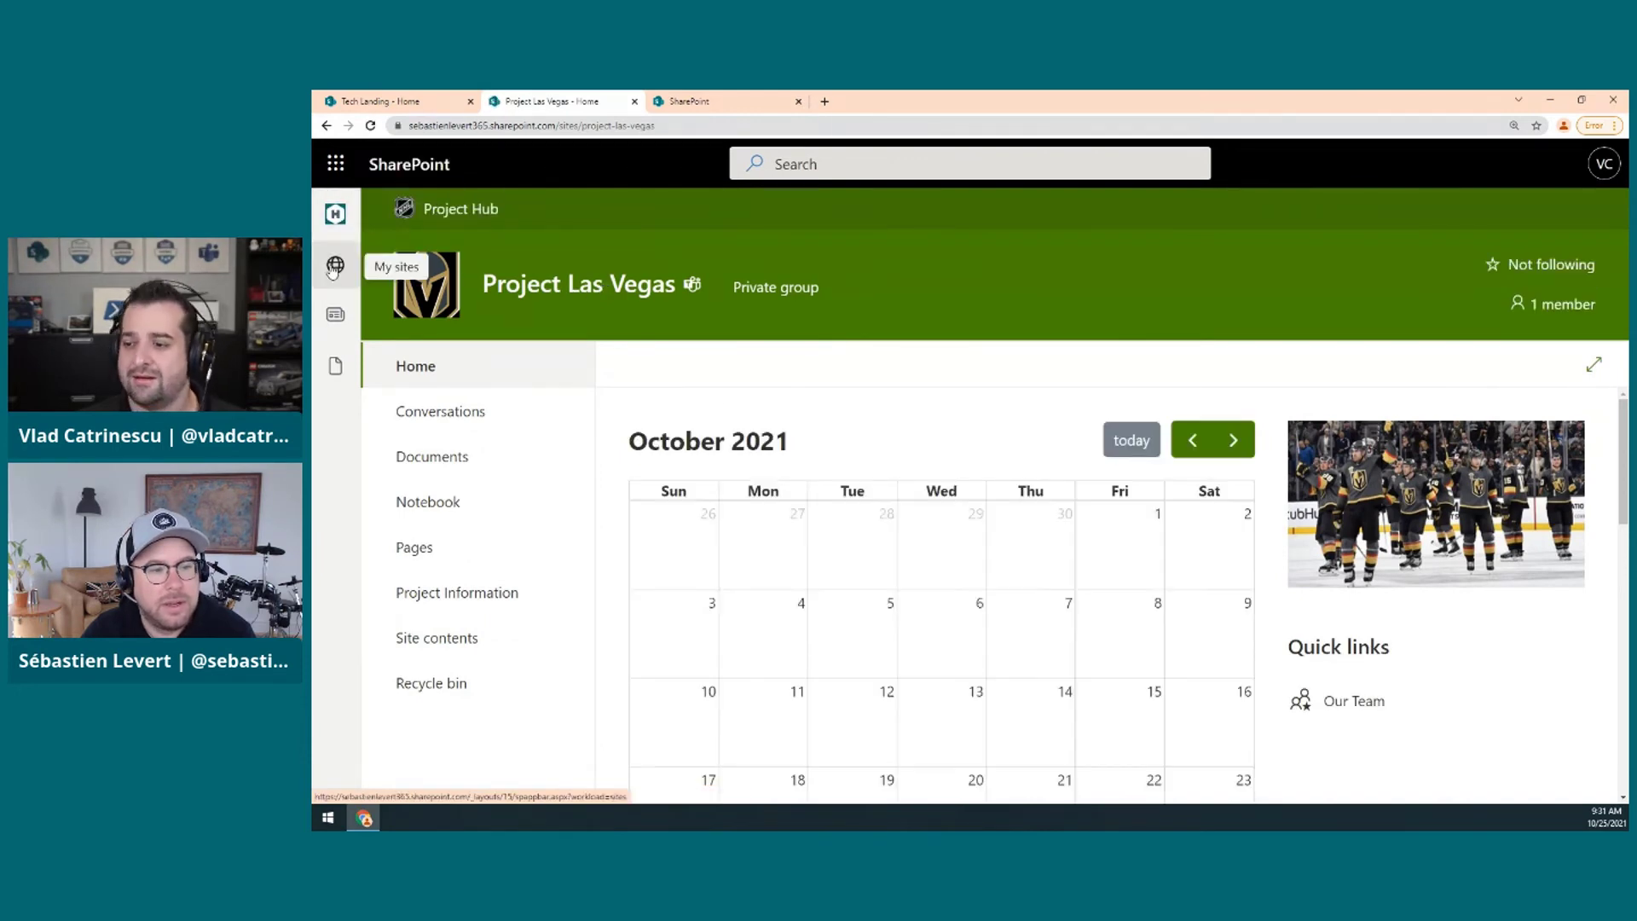
click(335, 210)
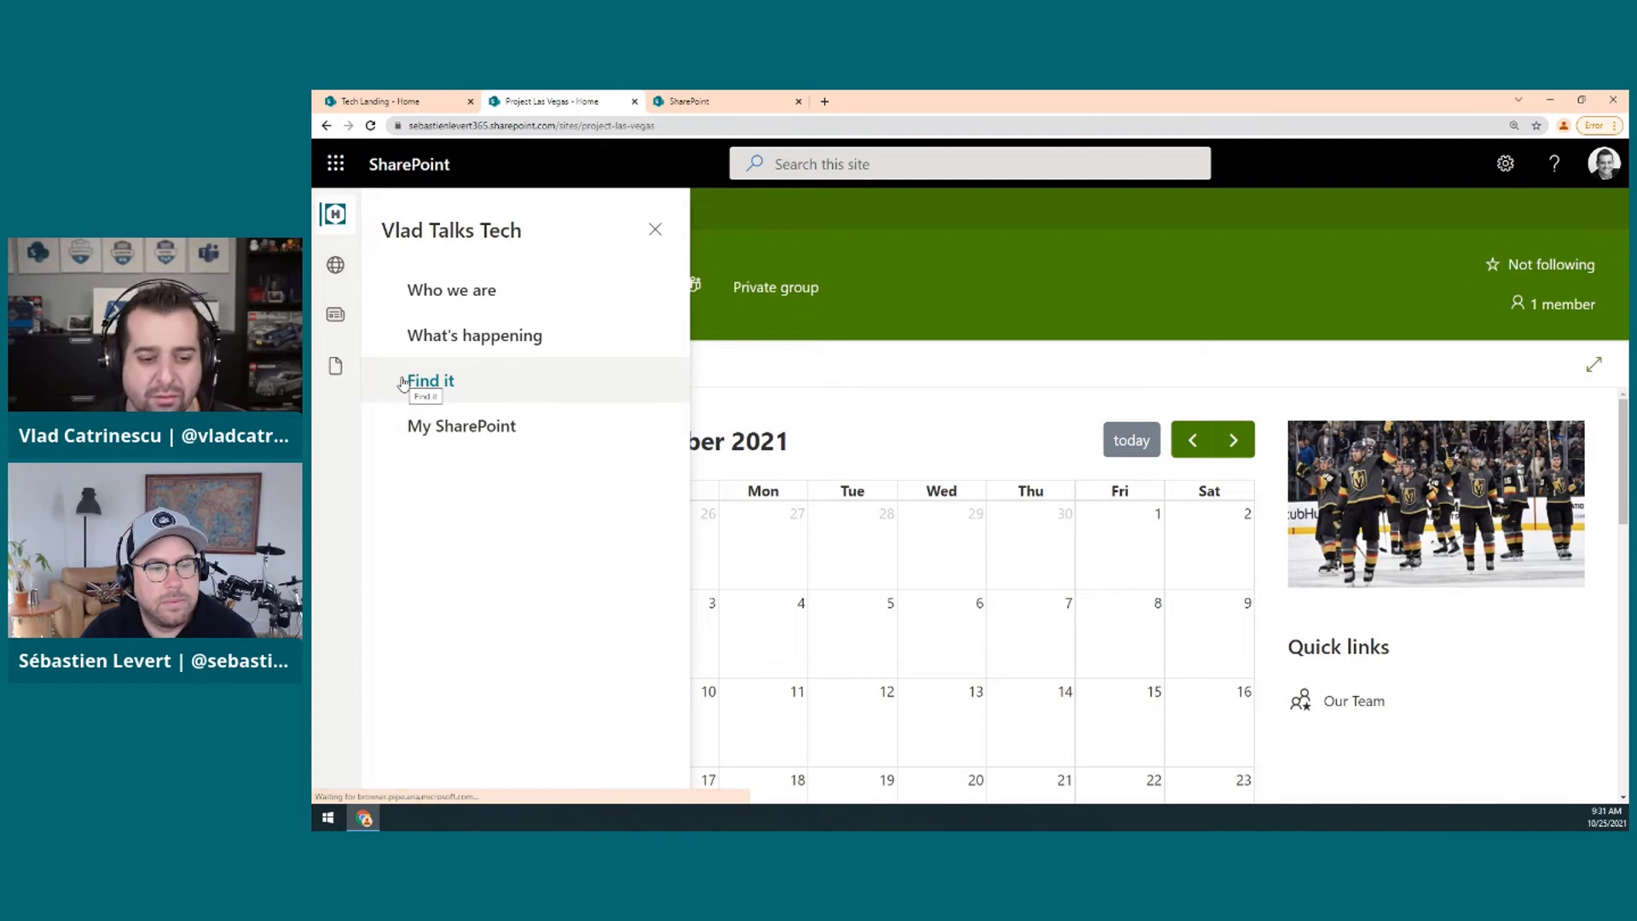
click(655, 229)
click(391, 102)
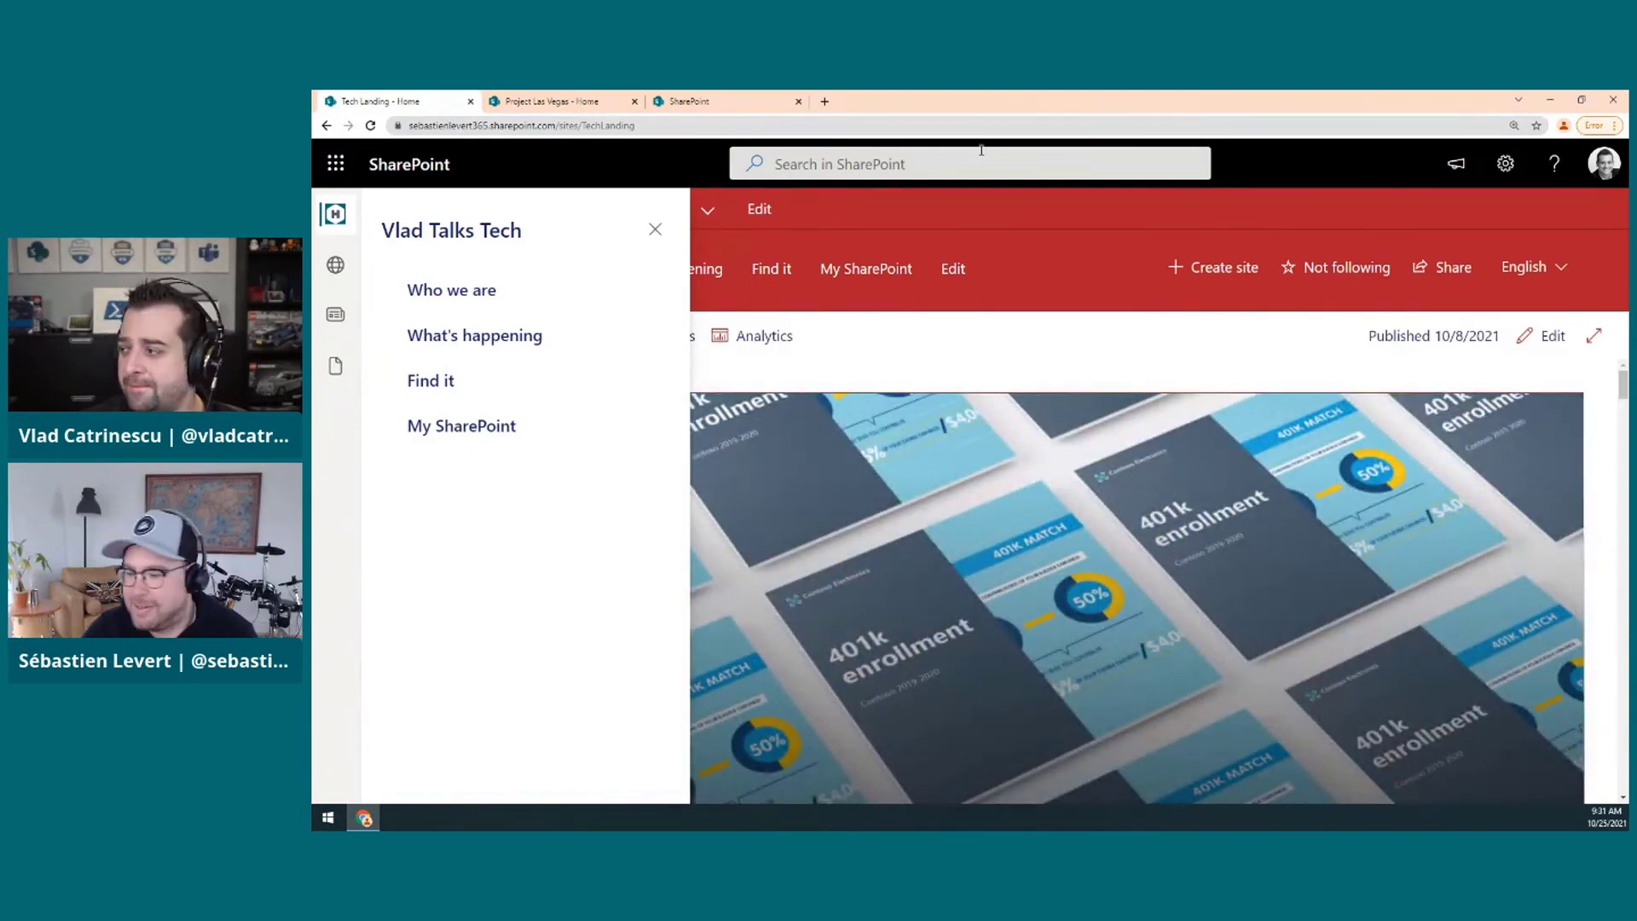
Close and reopen the global navigation panel, then open the Tech Landing site settings
click(655, 229)
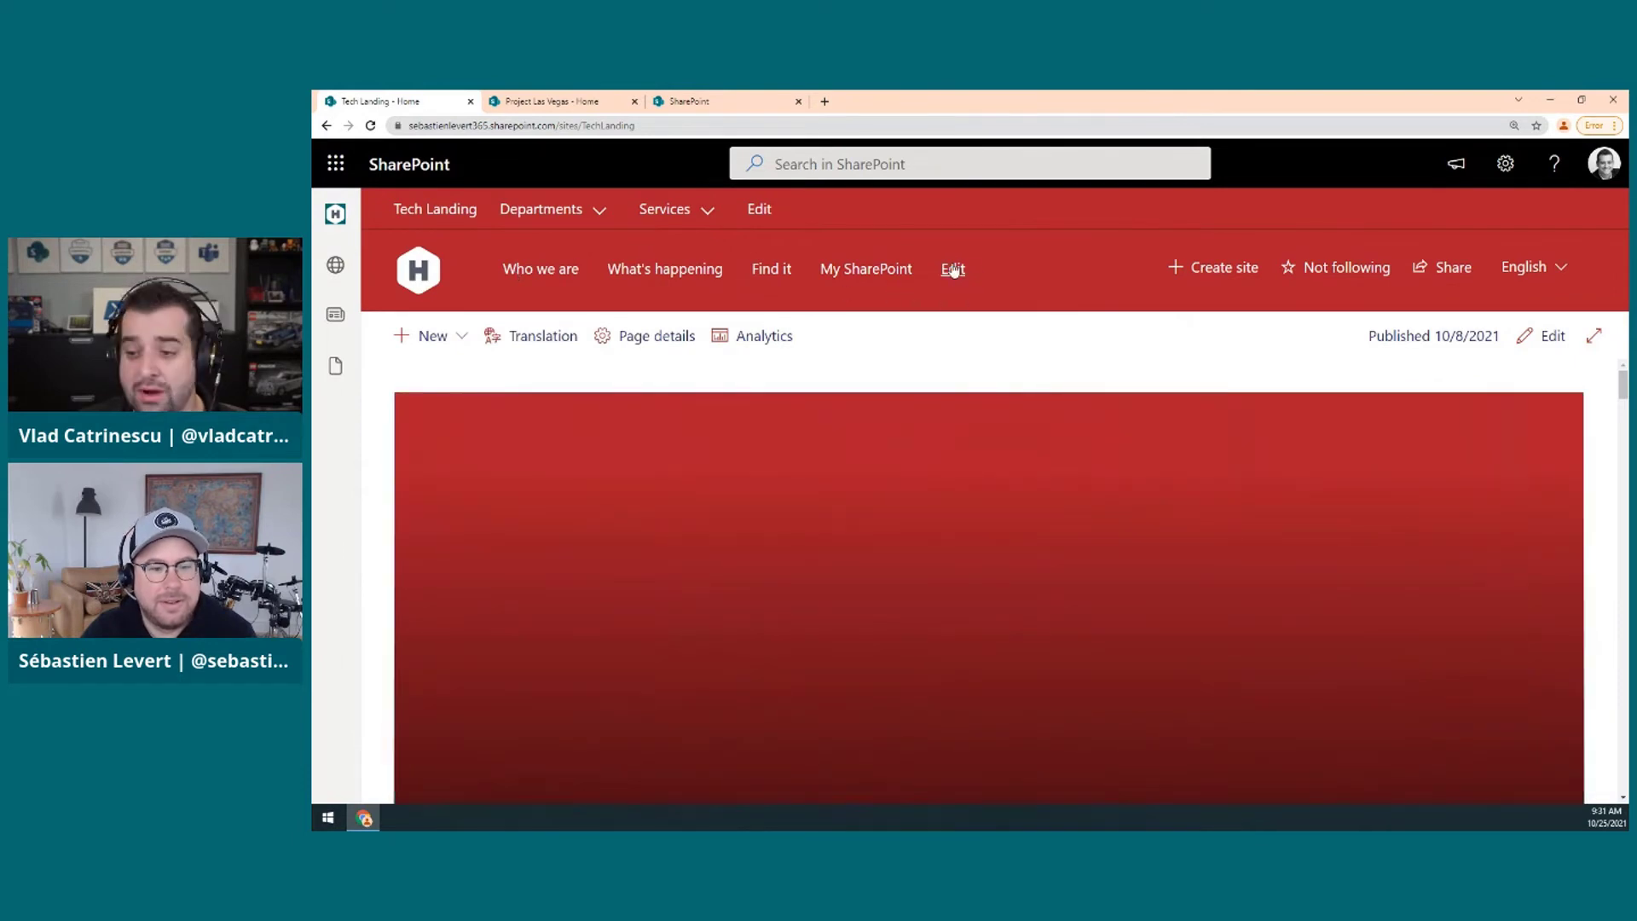
click(336, 213)
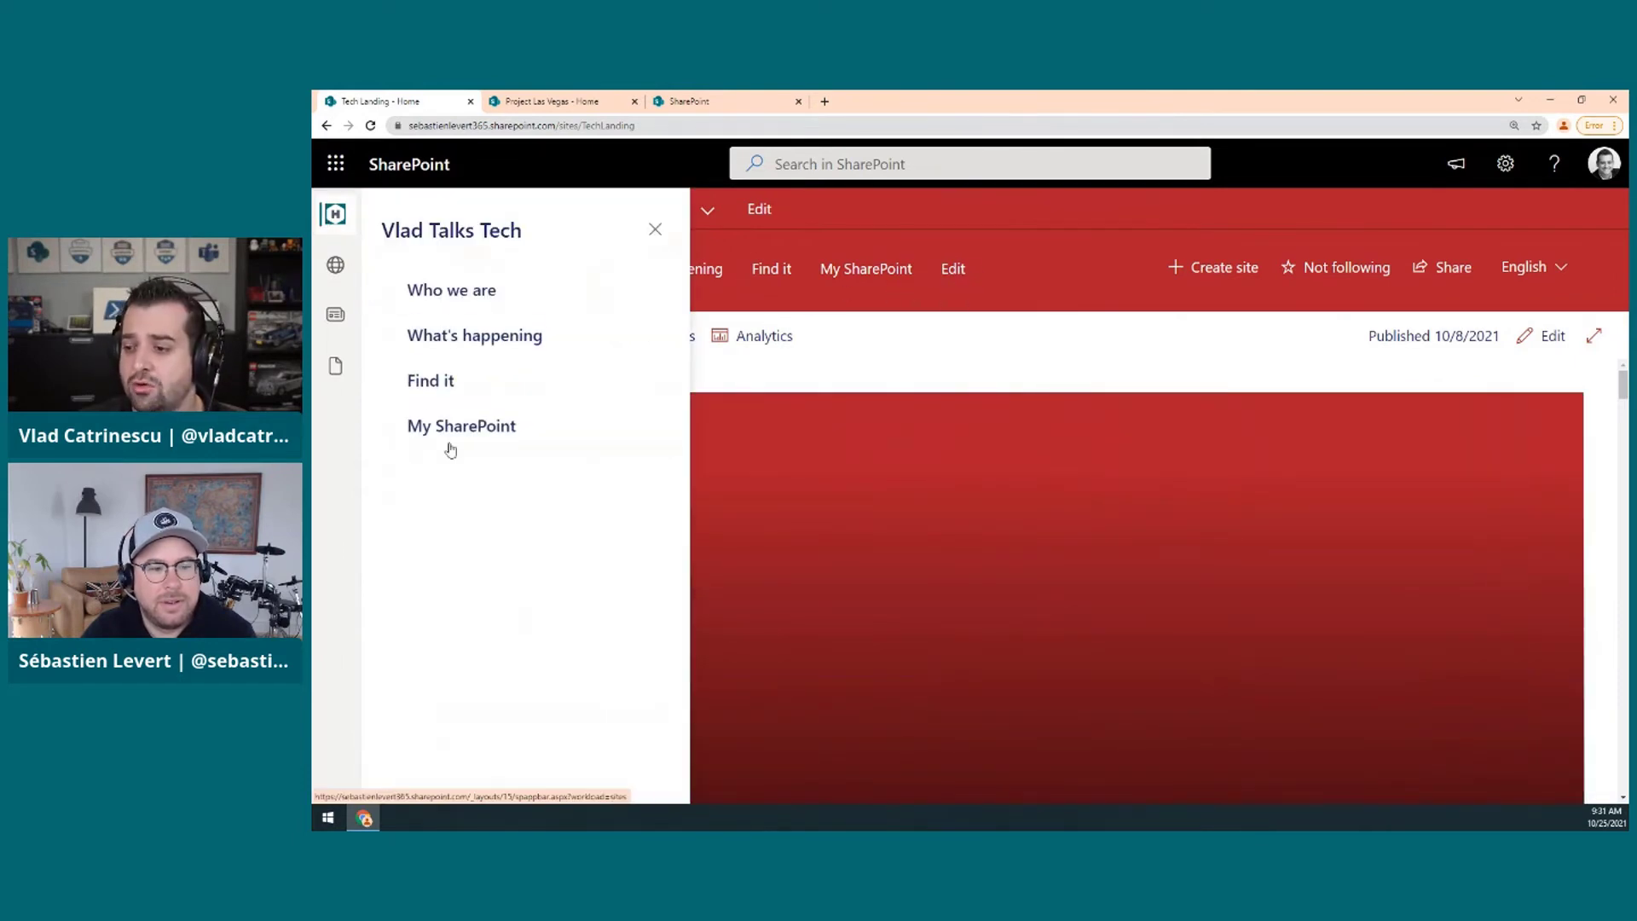
click(1493, 181)
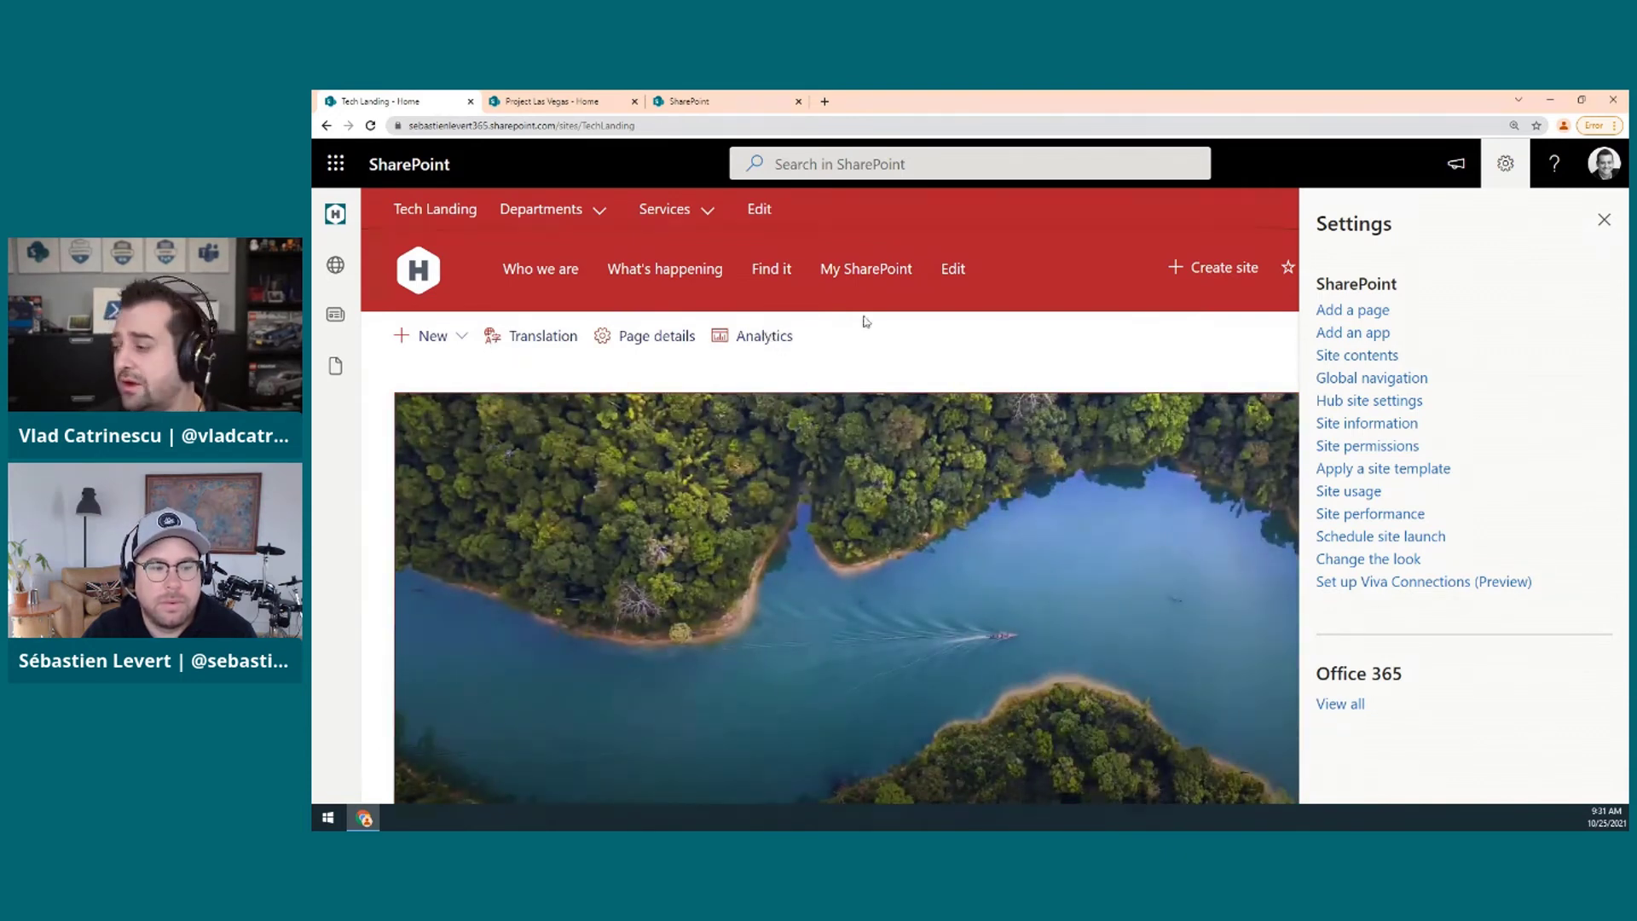
In global navigation settings, set the navigation source to Hub or global navigation
click(1374, 381)
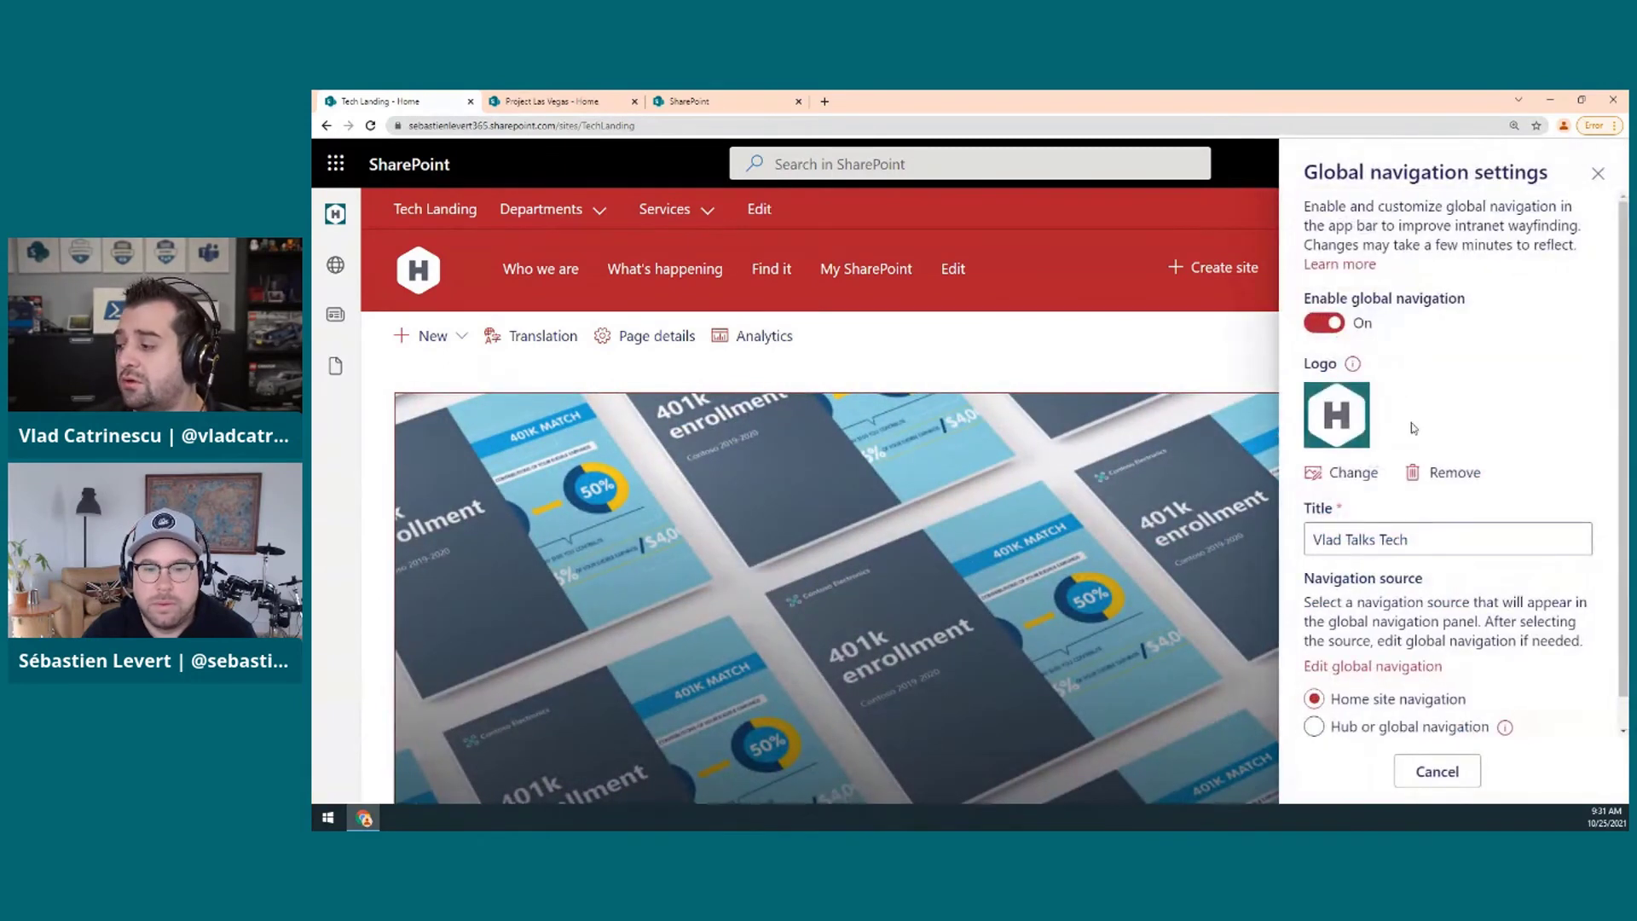
scroll(1398, 529, down, 1)
click(1375, 706)
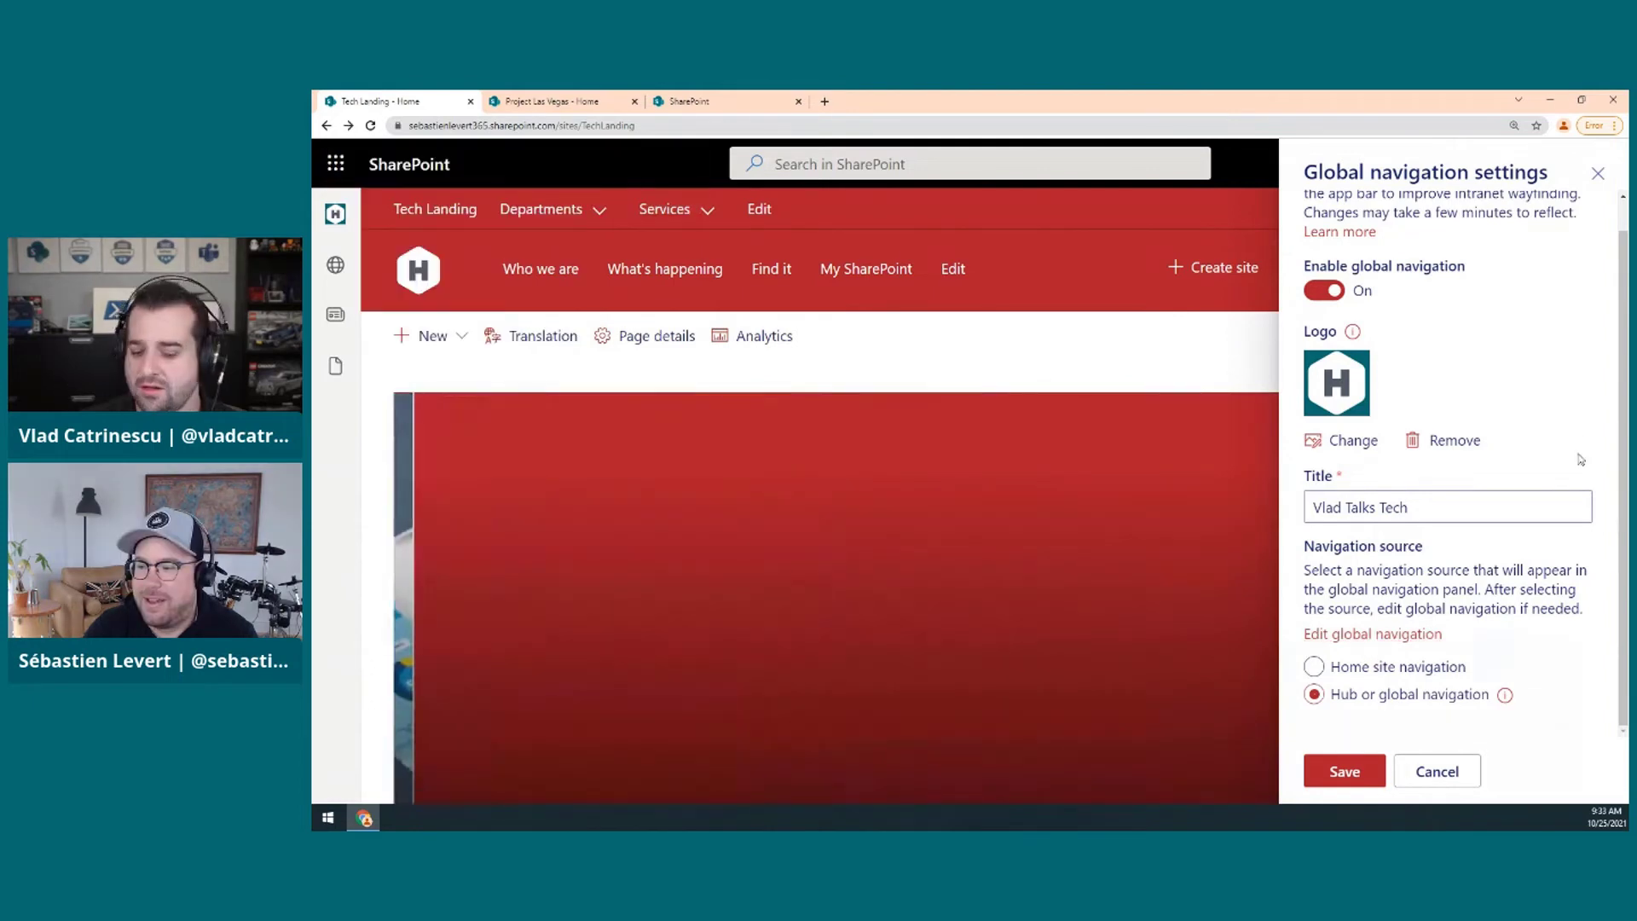
Start a new global navigation link below Room Reservation, checking its display-name translations and audiences field
click(1352, 636)
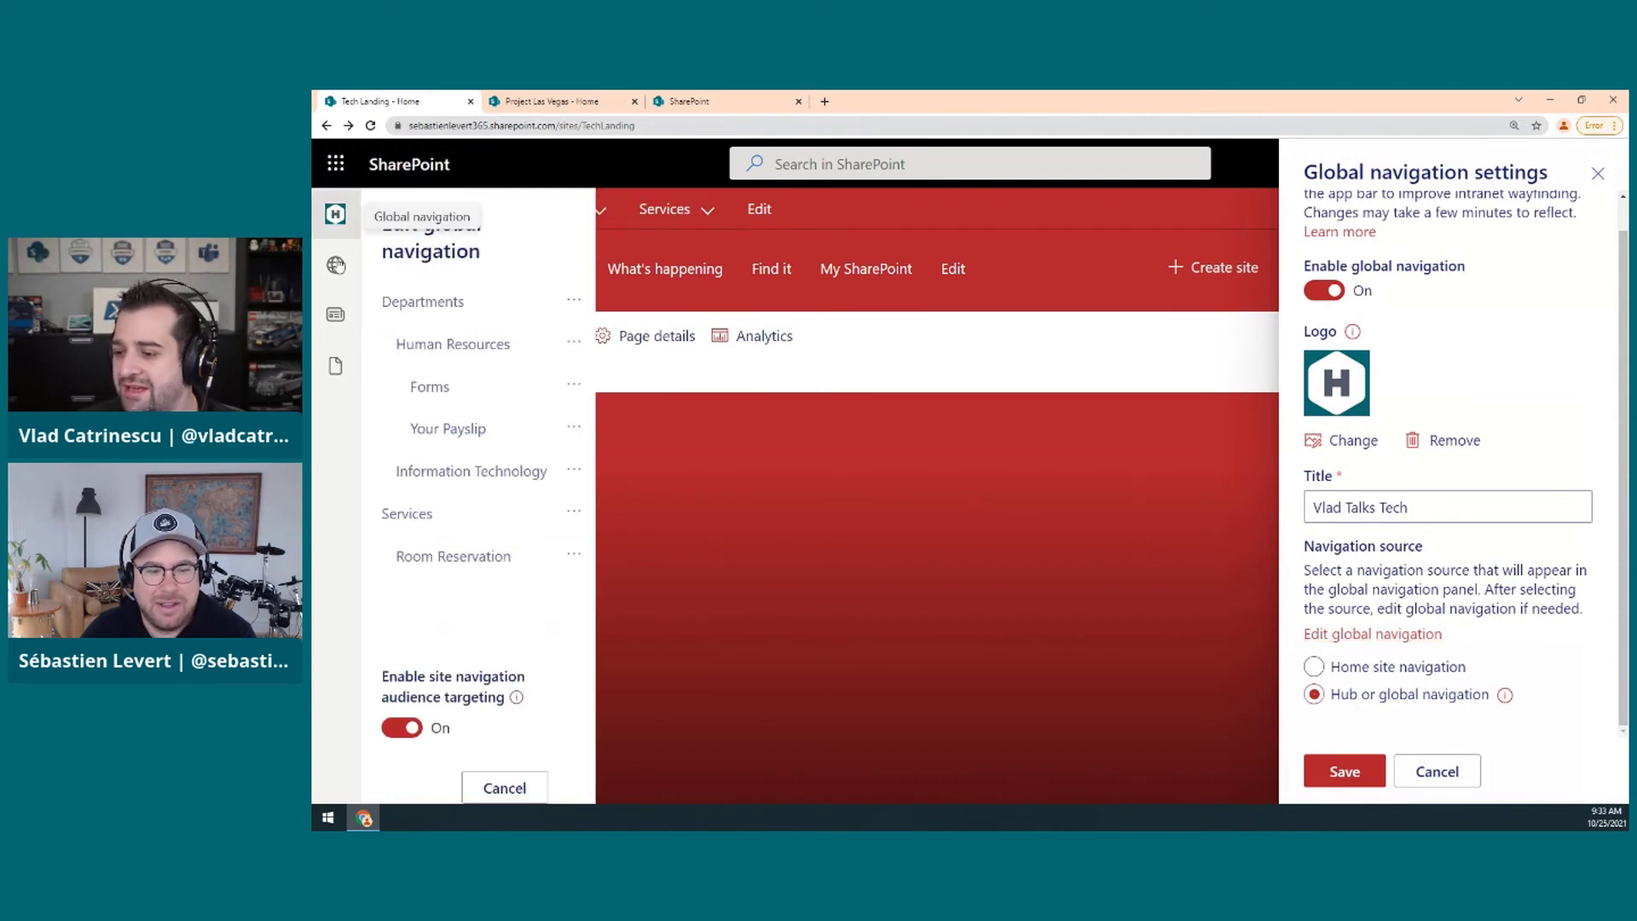
click(485, 576)
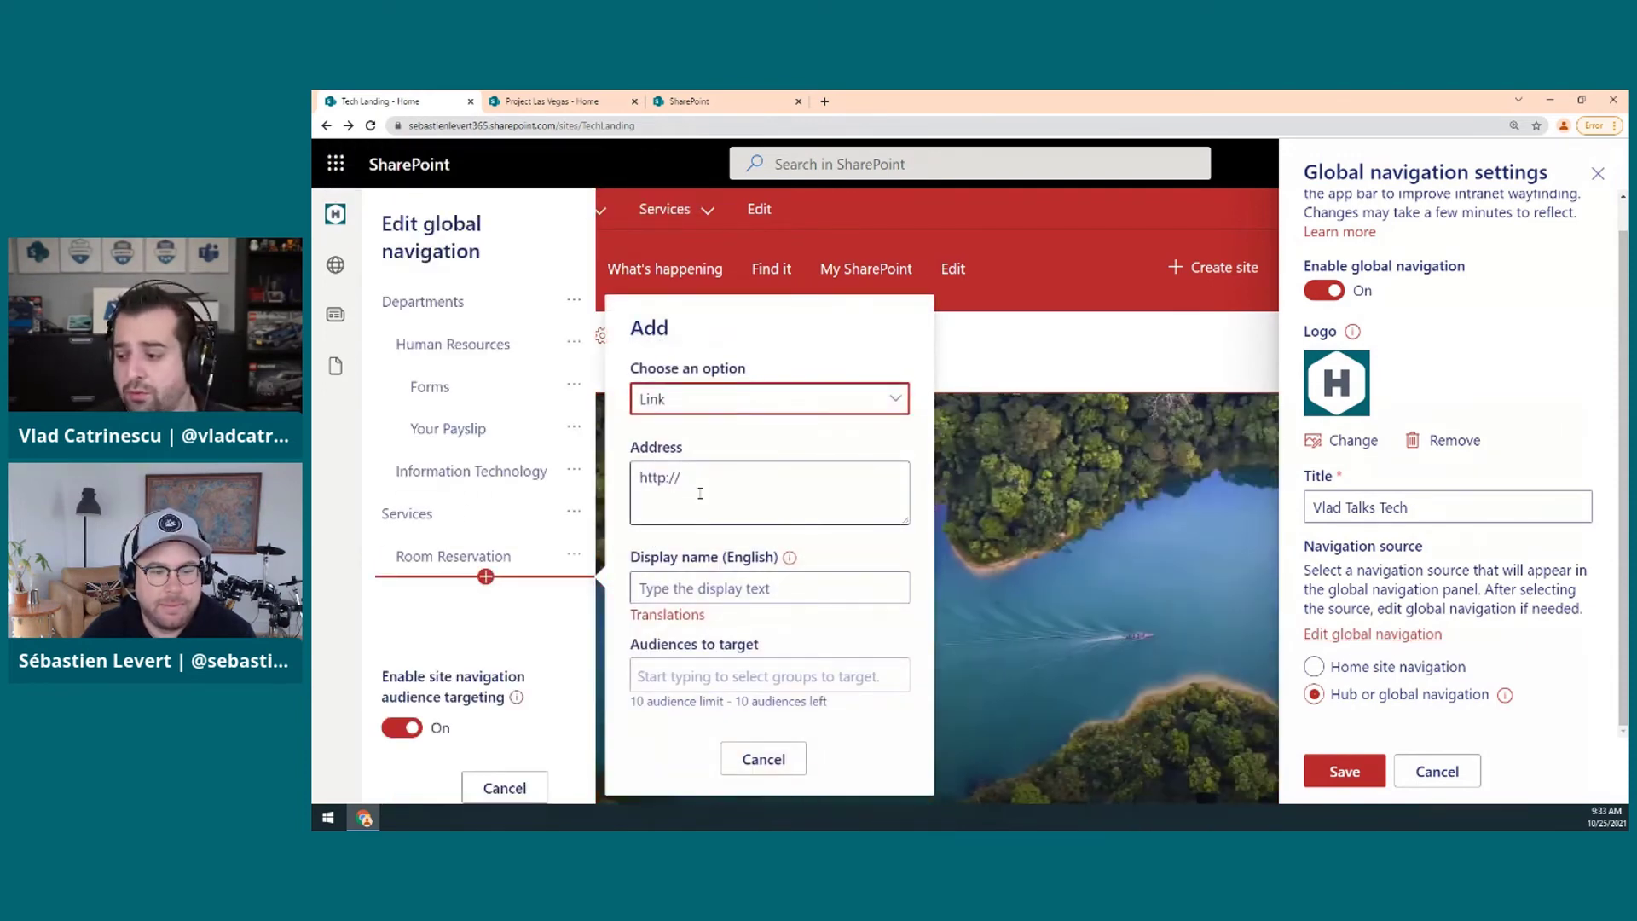
click(678, 587)
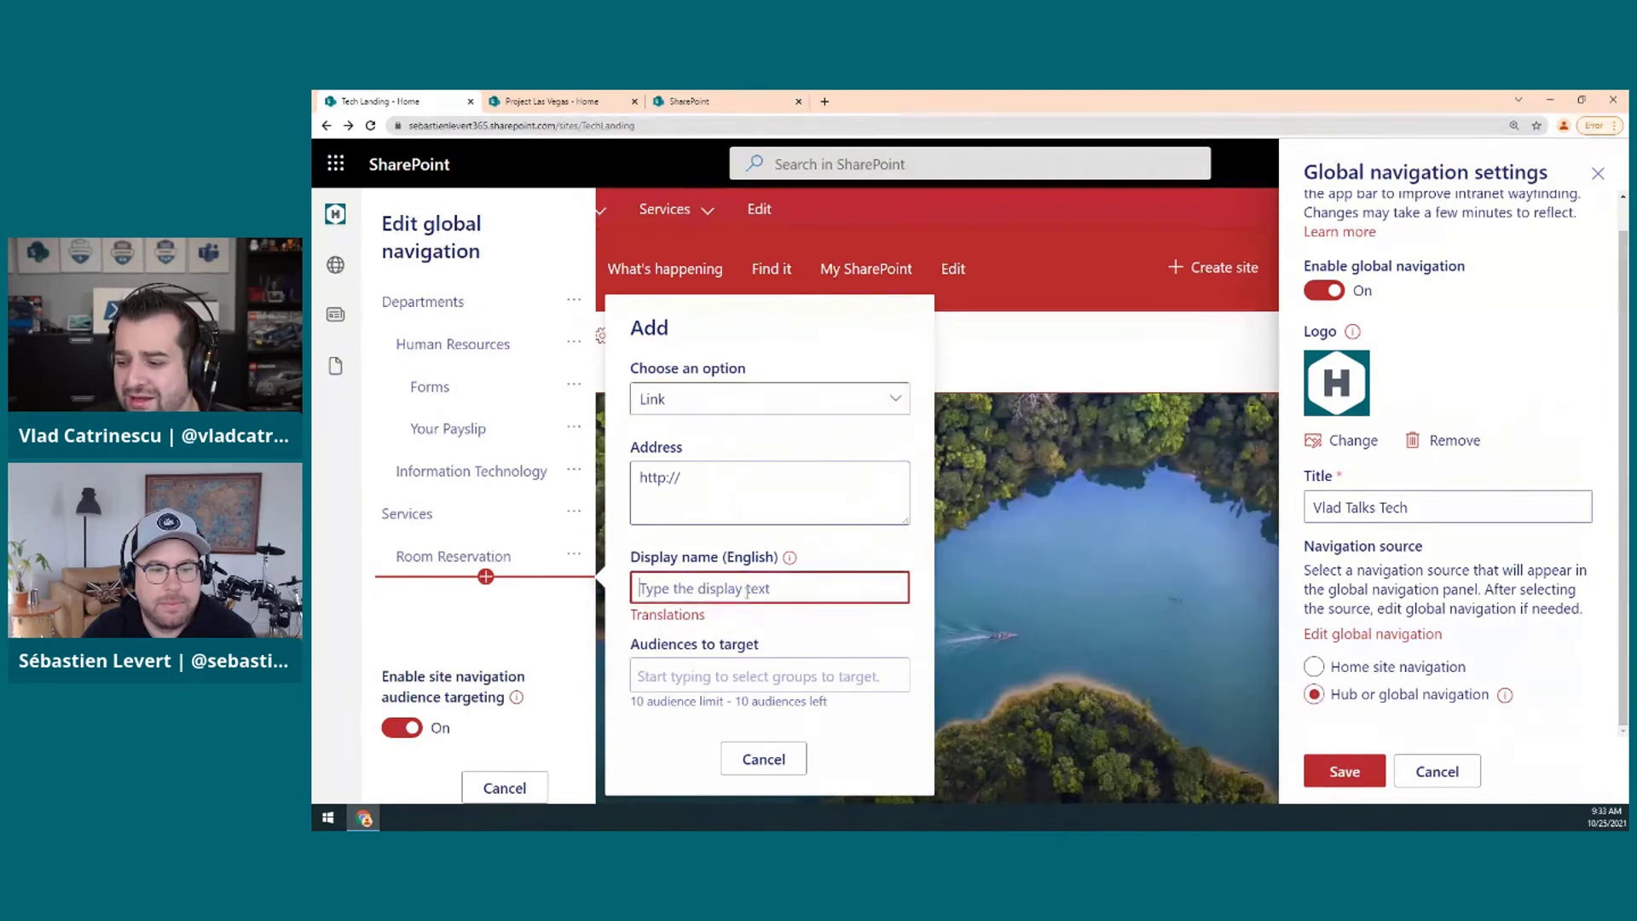
click(668, 614)
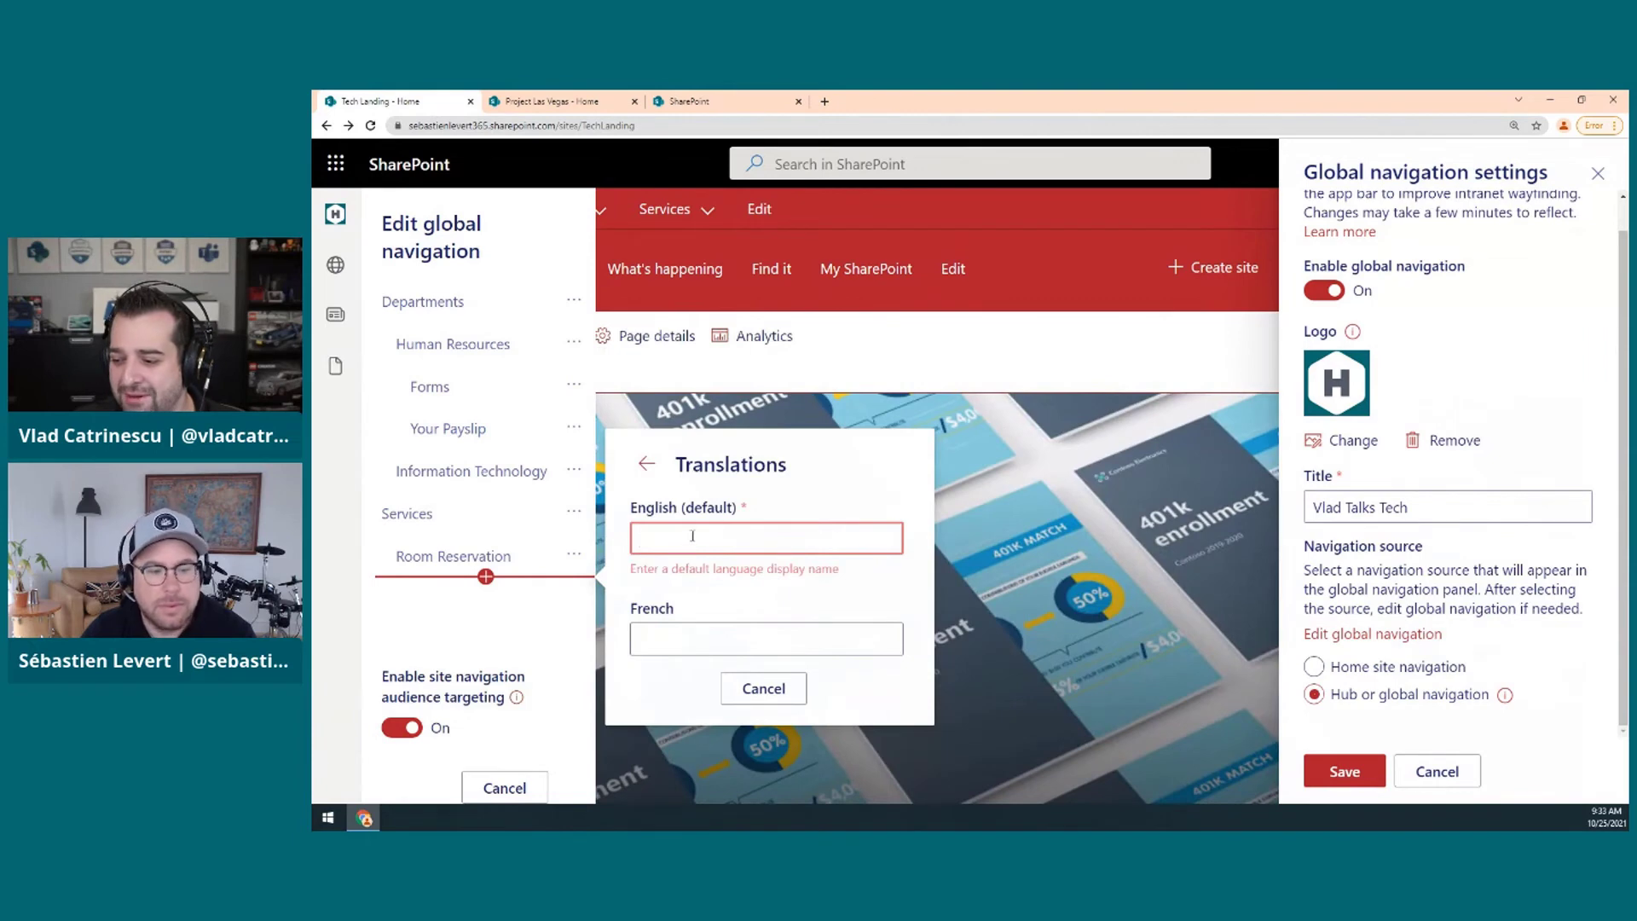
click(645, 463)
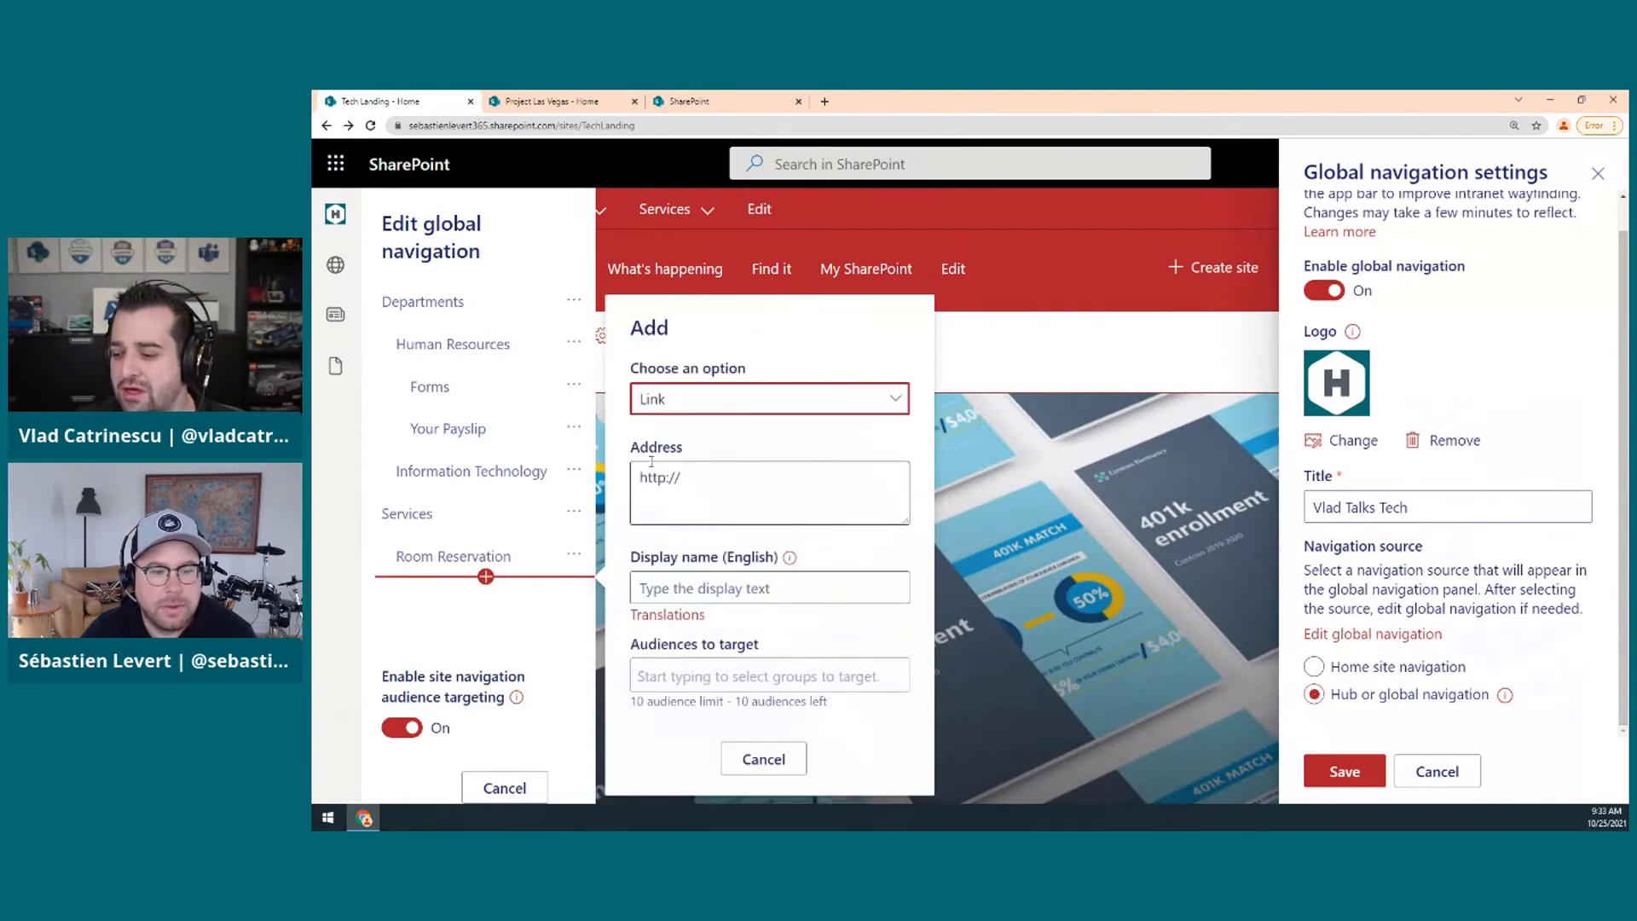
click(698, 674)
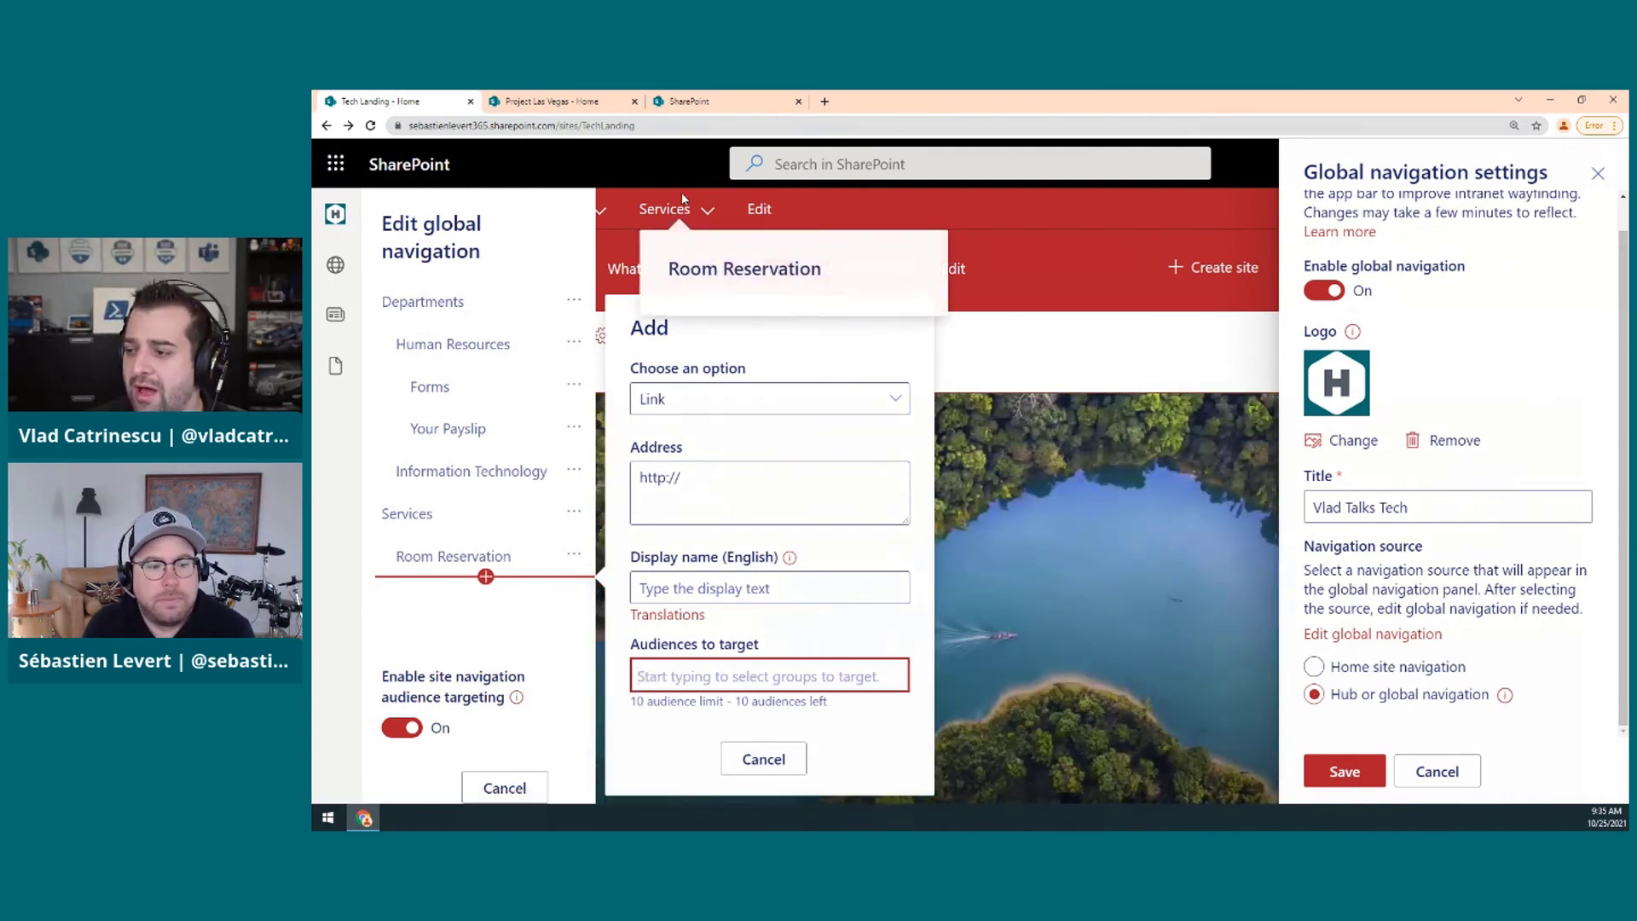
Discard the unfinished new link and close the global navigation editor
click(743, 772)
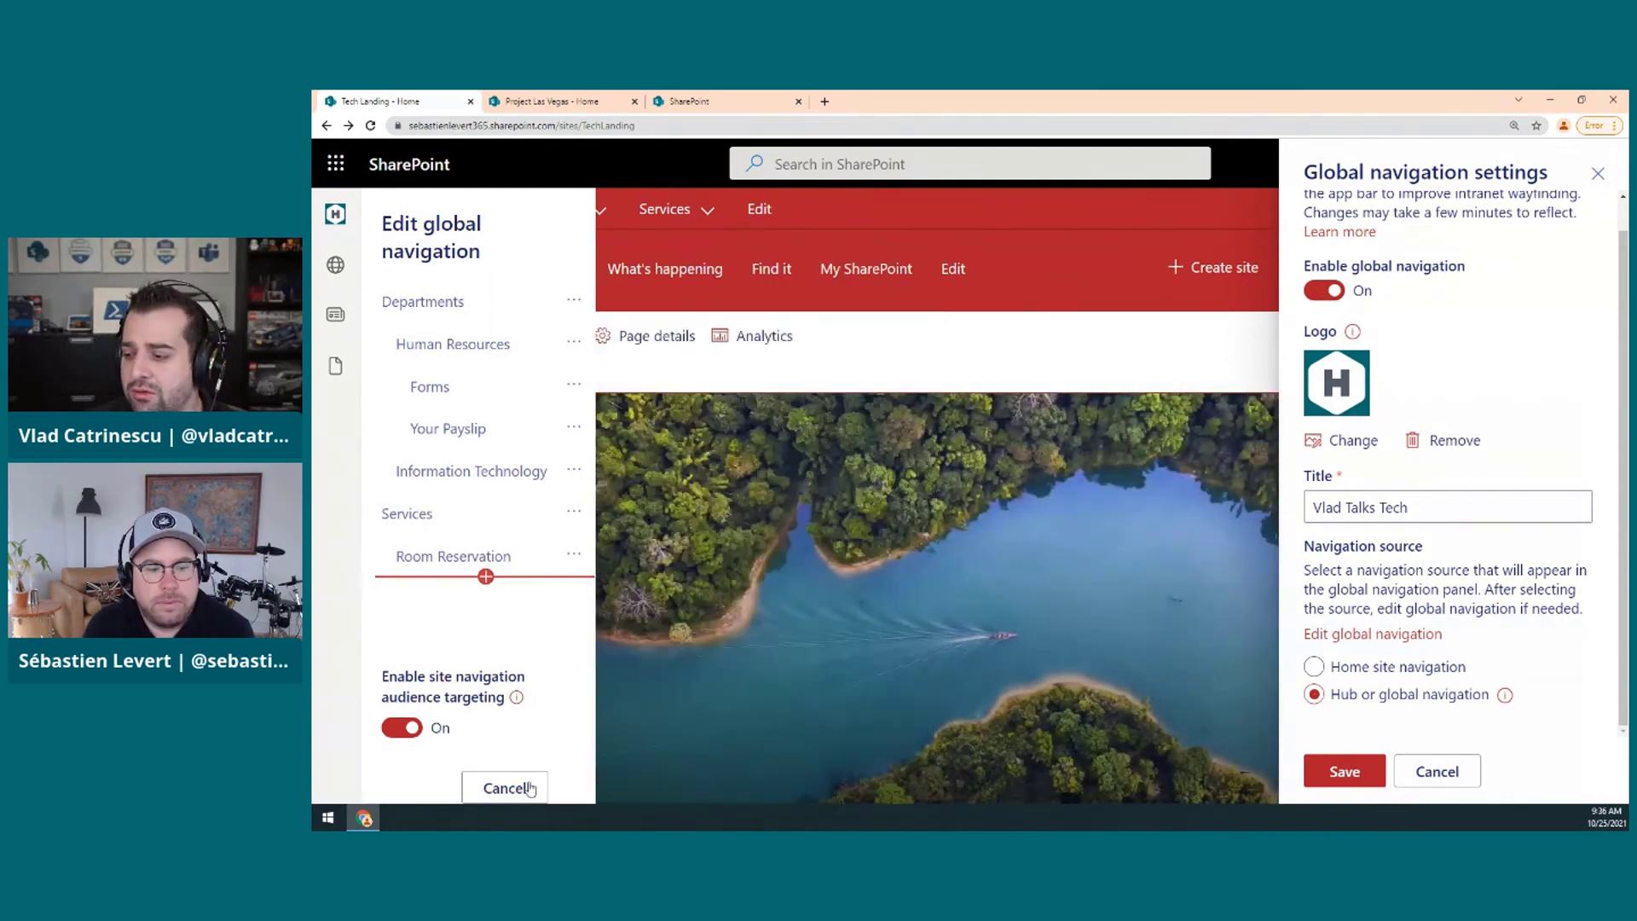
click(504, 787)
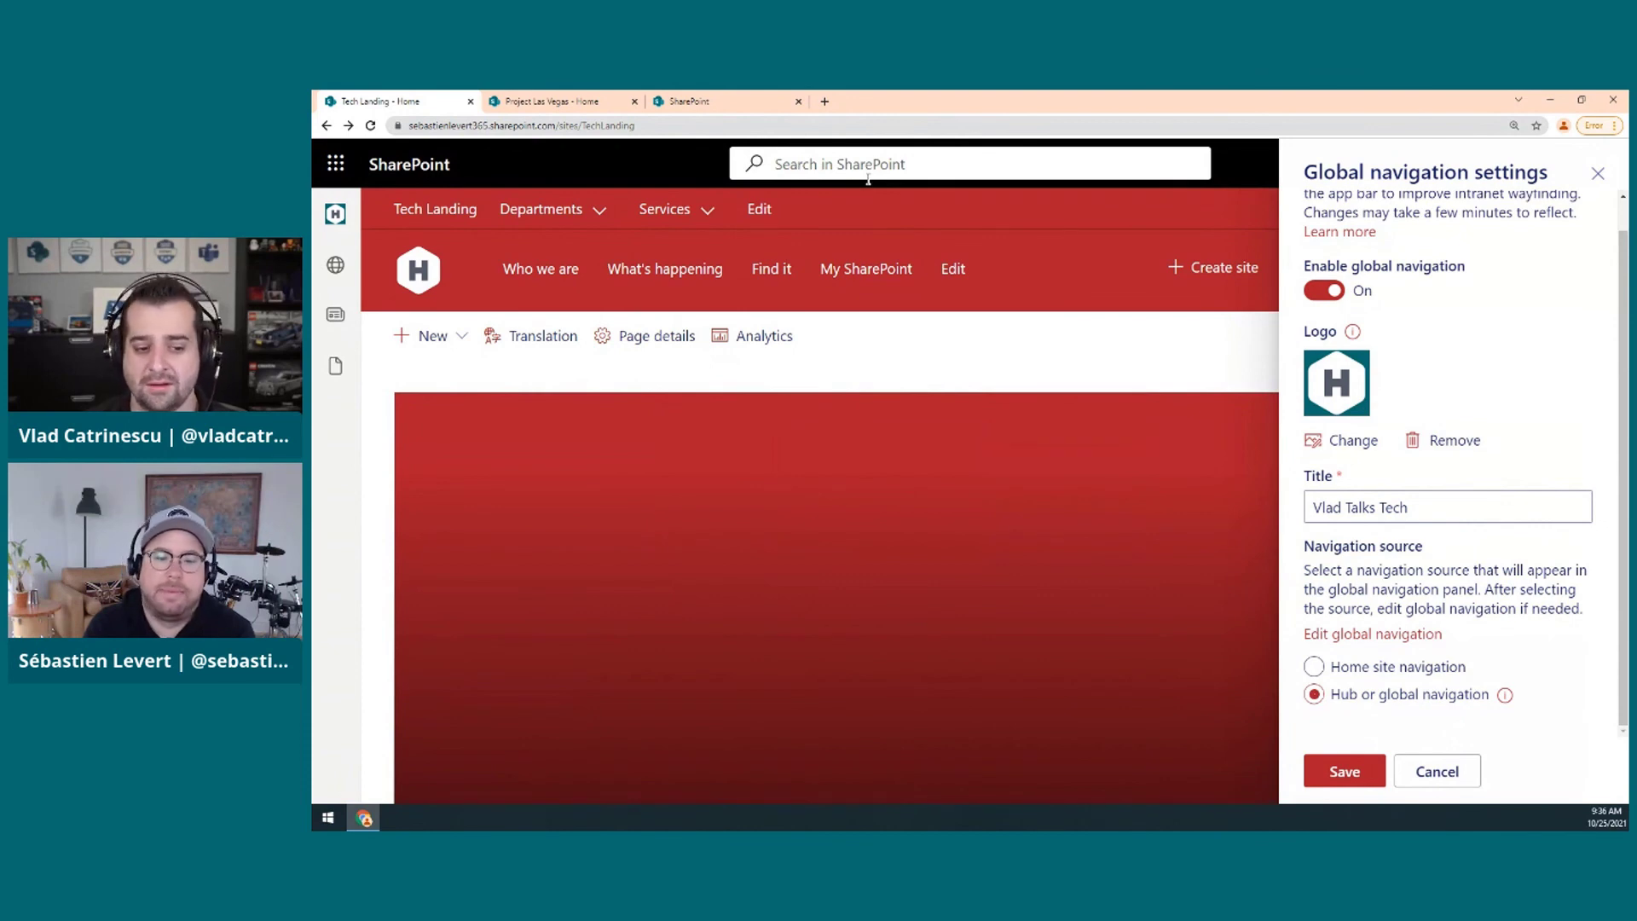
click(1598, 173)
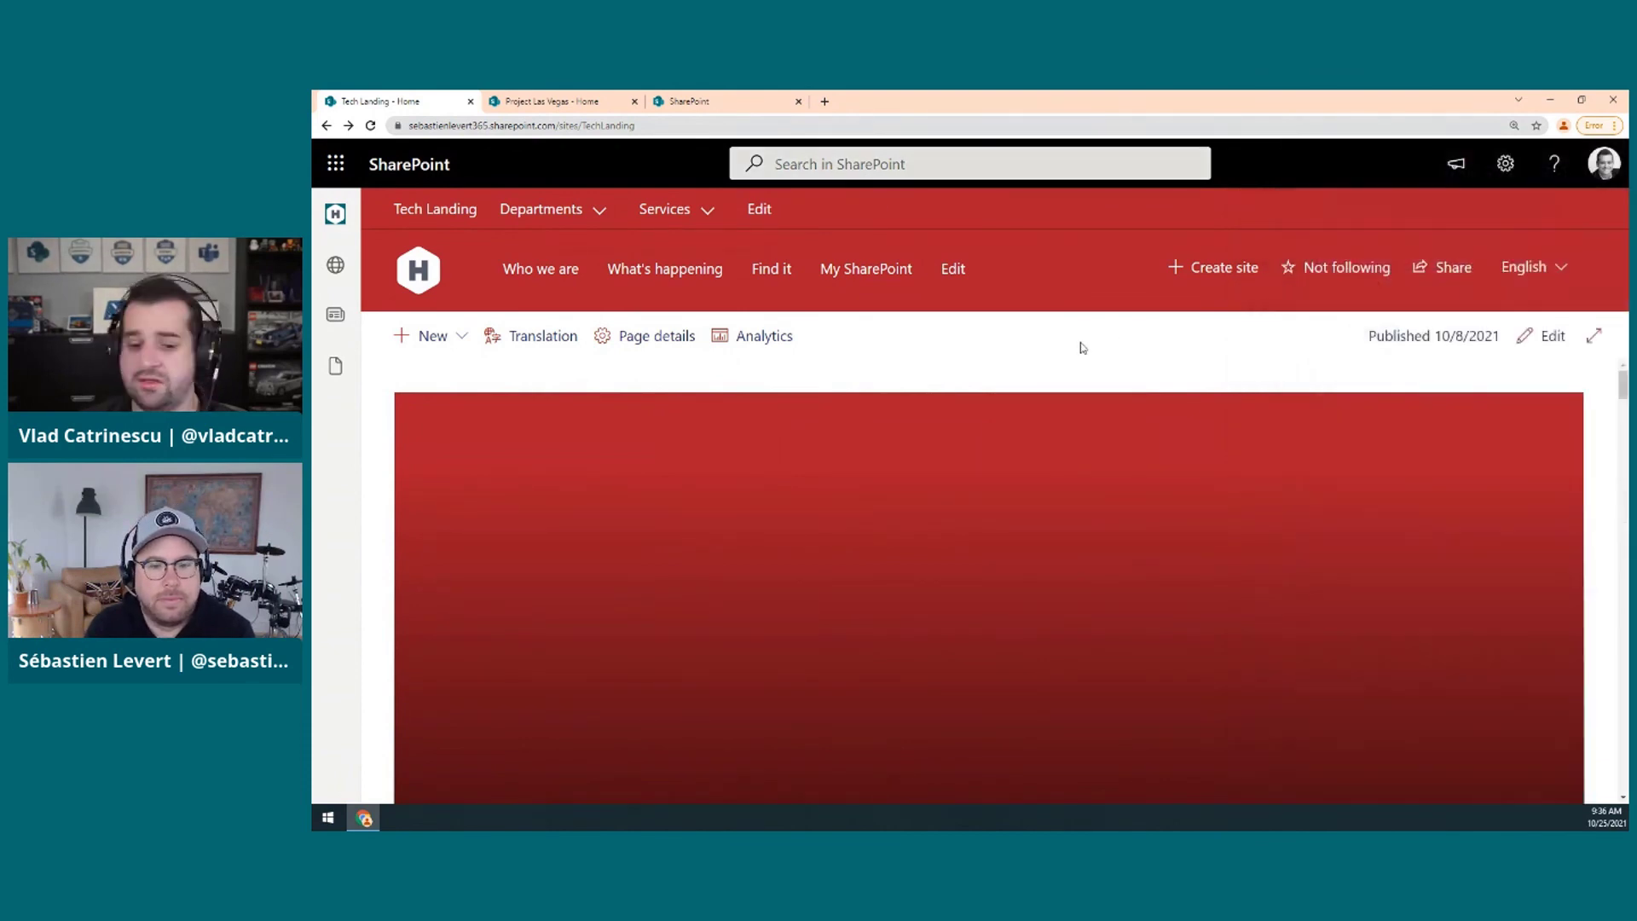